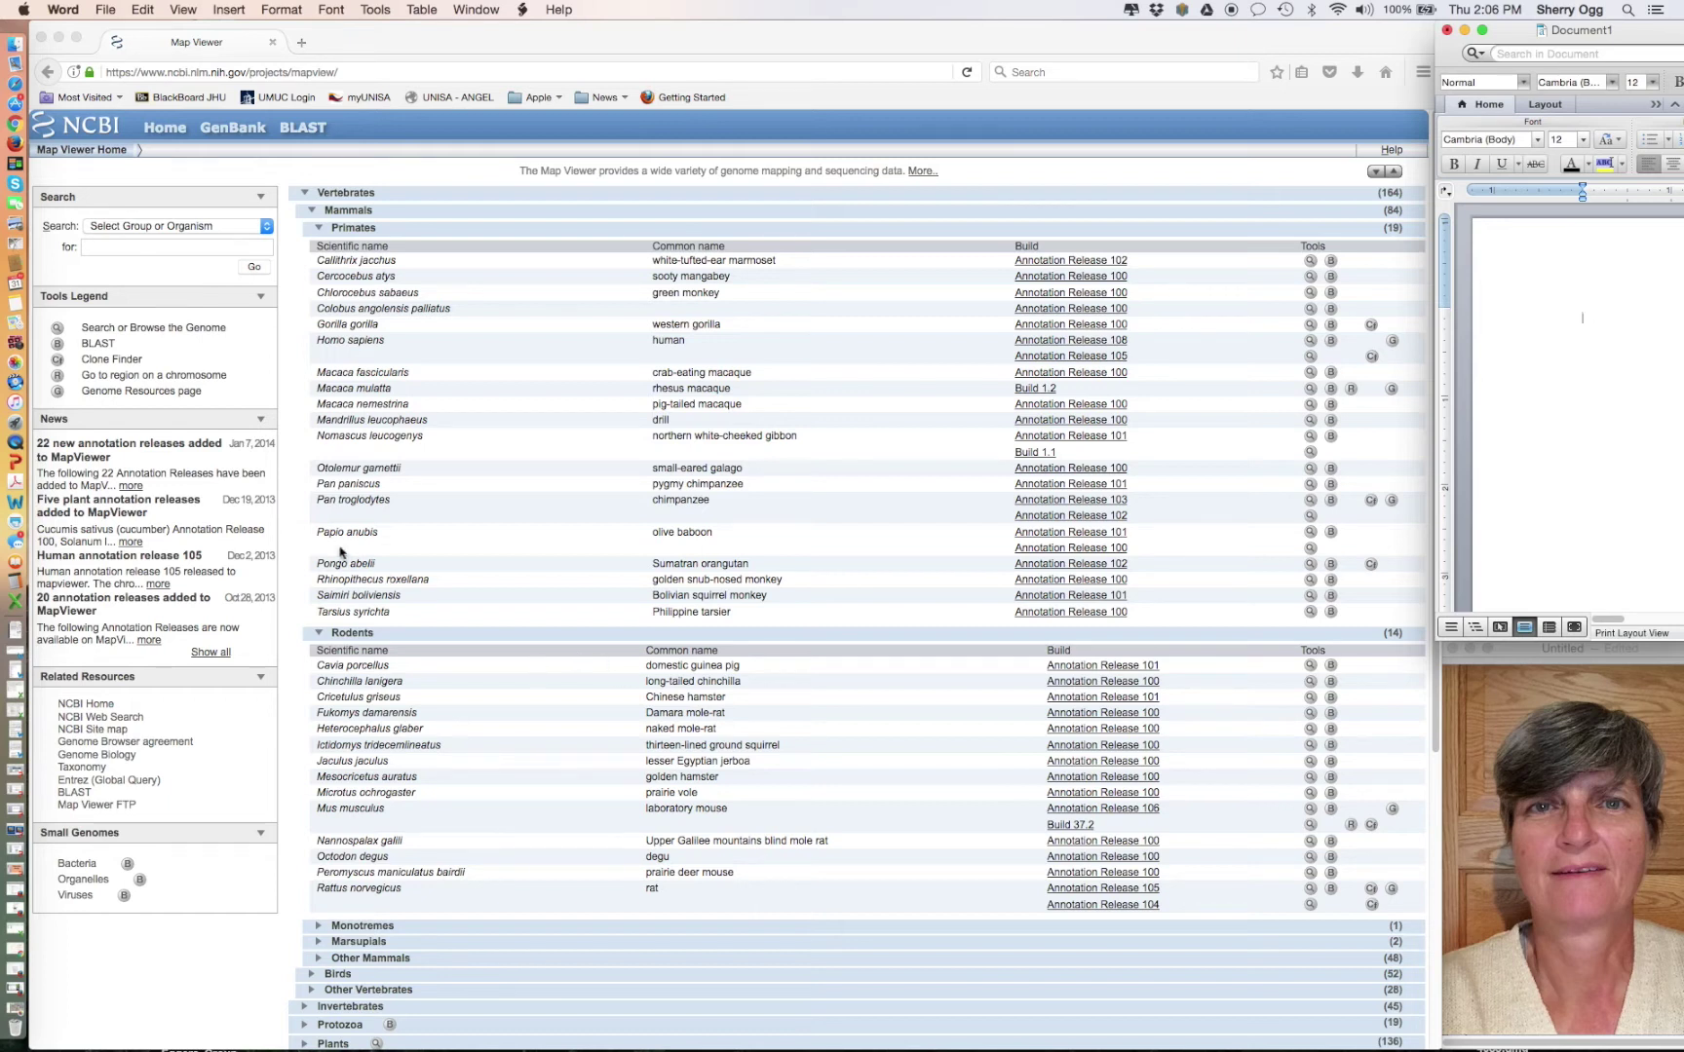
Set the Map Viewer search organism to Homo sapiens and enter CFTR as the search term.
click(269, 231)
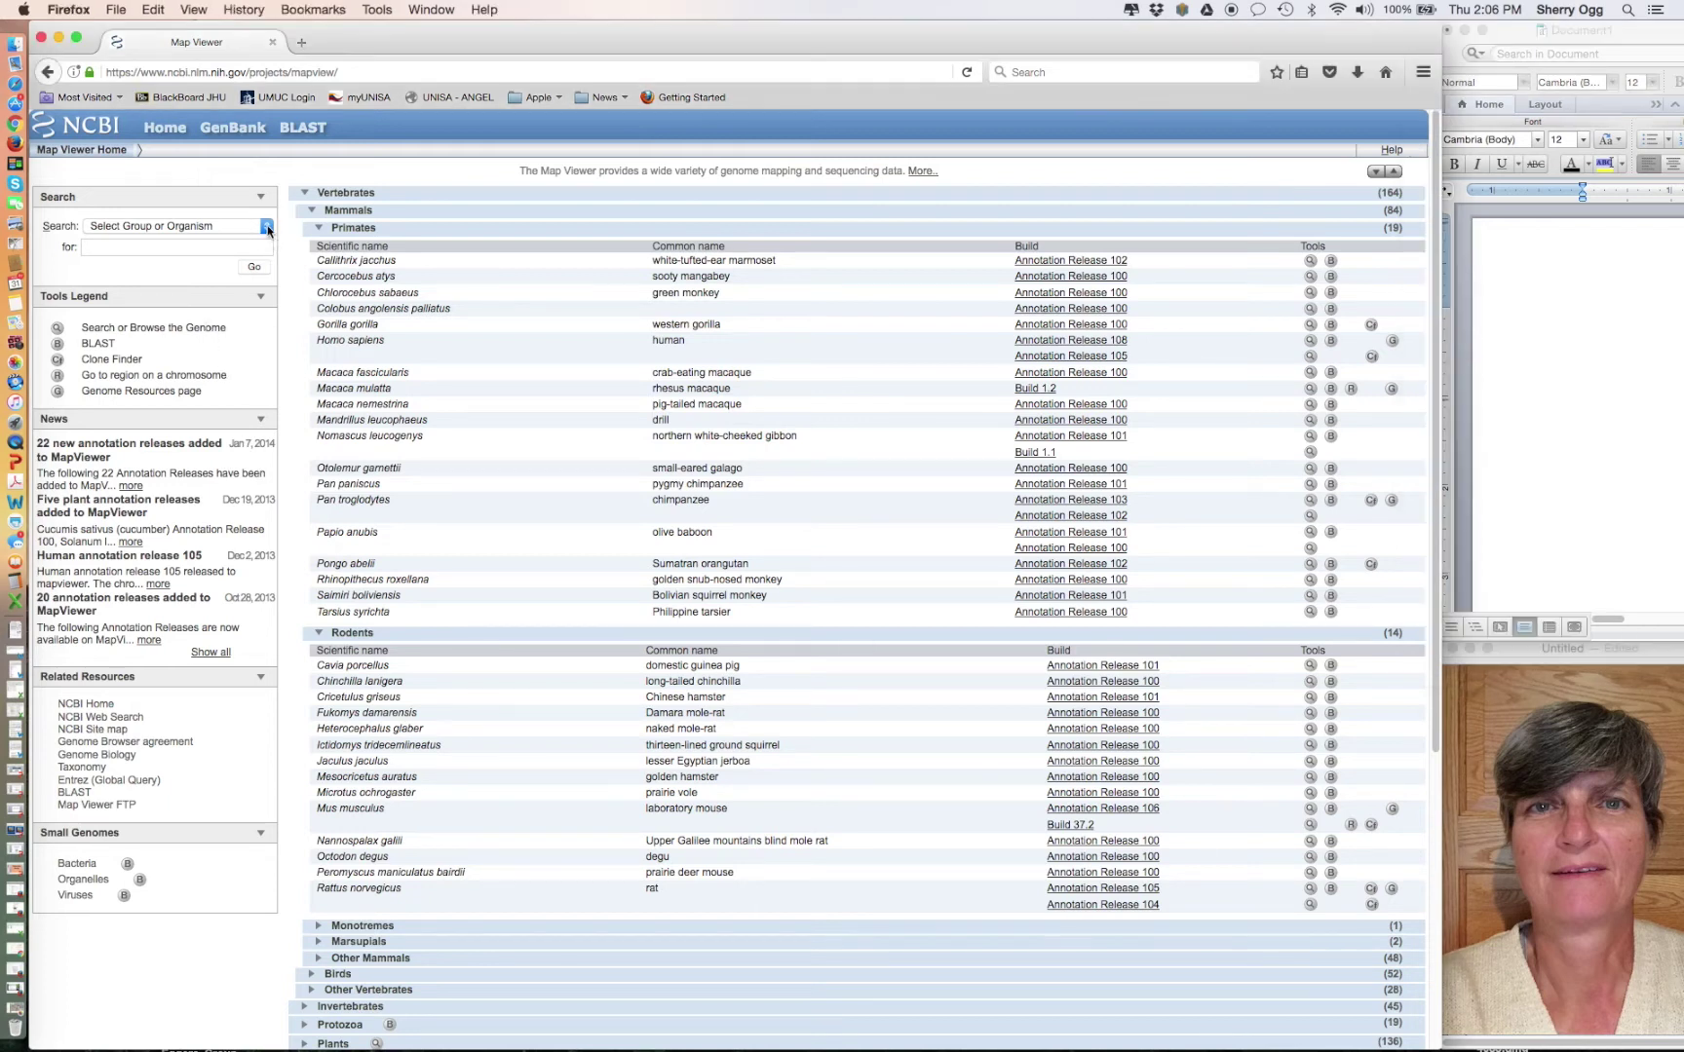
click(269, 229)
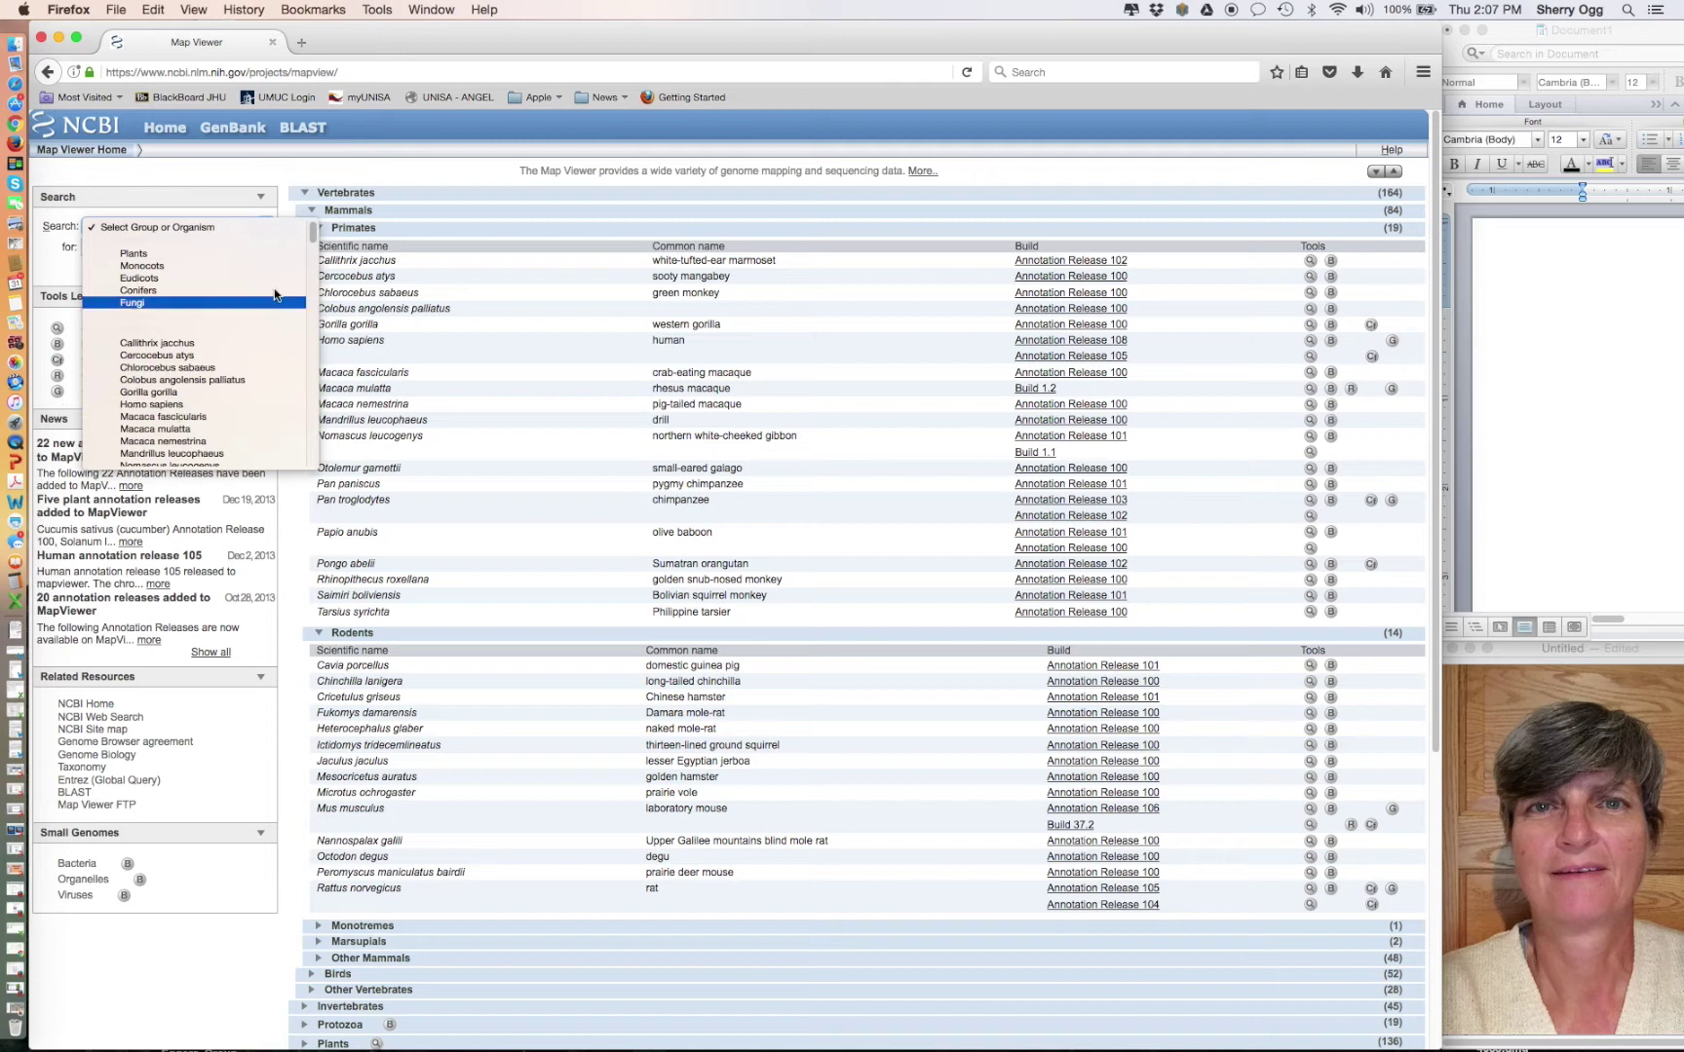
mouse_move(313, 234)
mouse_down()
mouse_move(315, 387)
mouse_move(300, 227)
mouse_up()
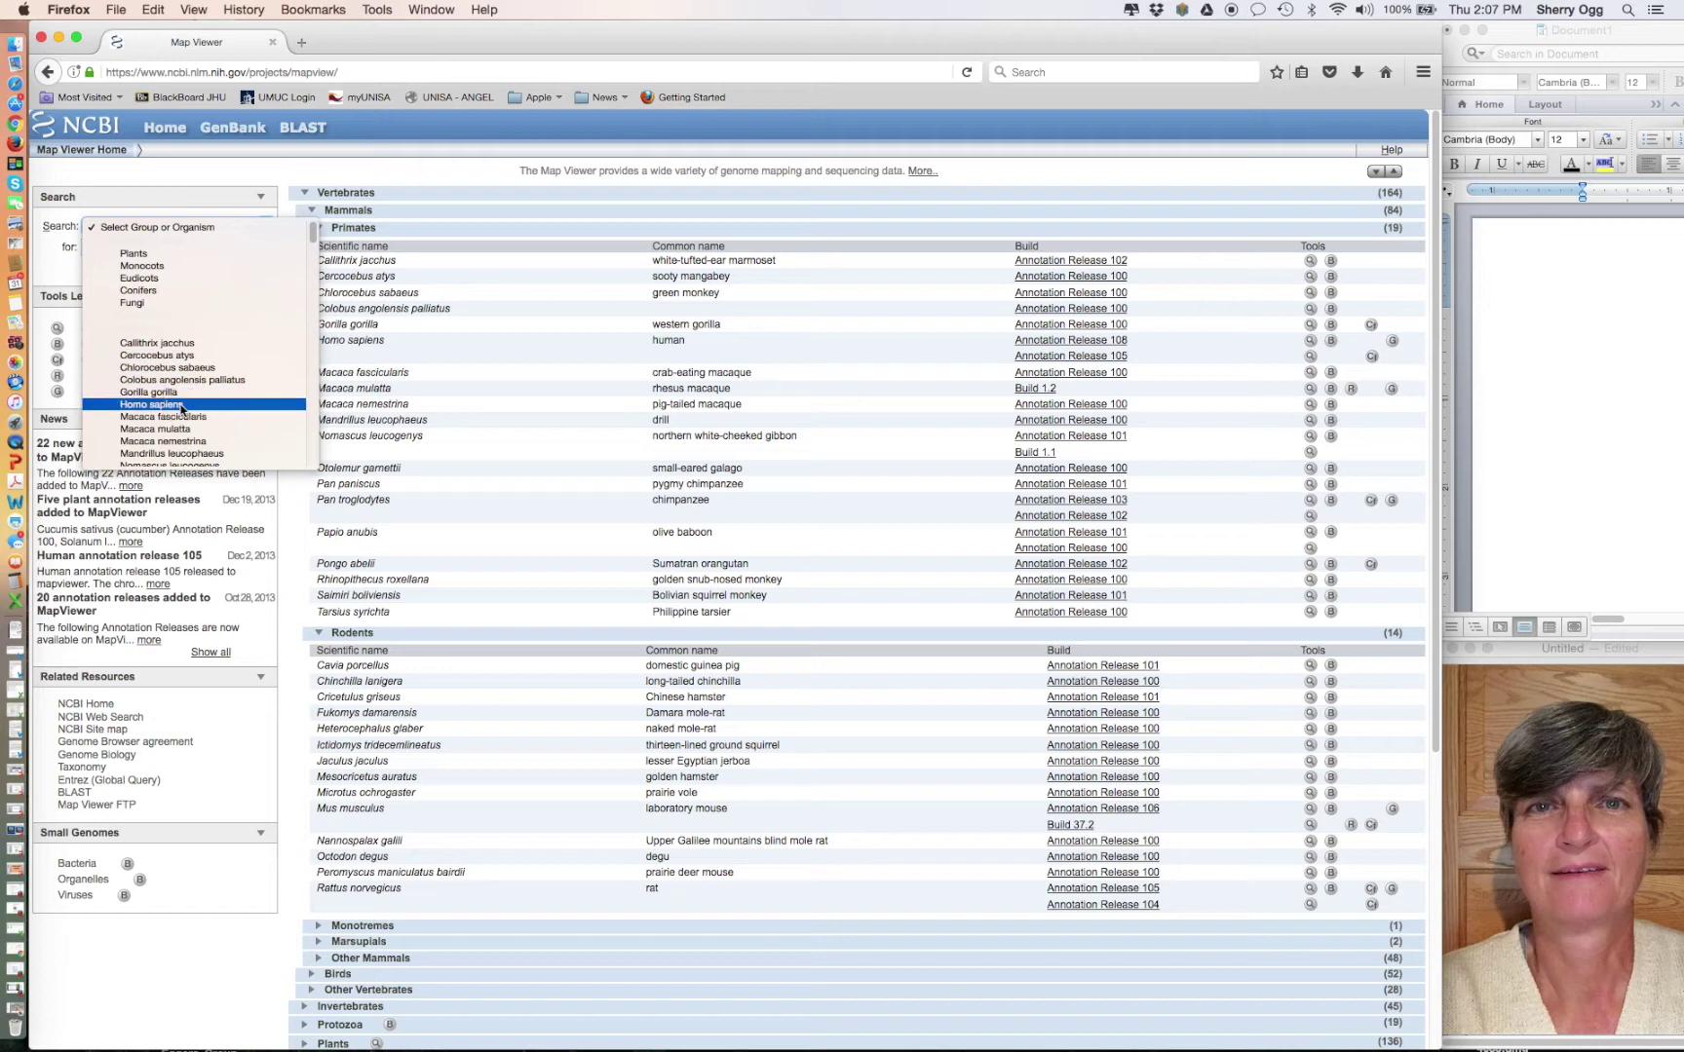
click(181, 404)
click(190, 248)
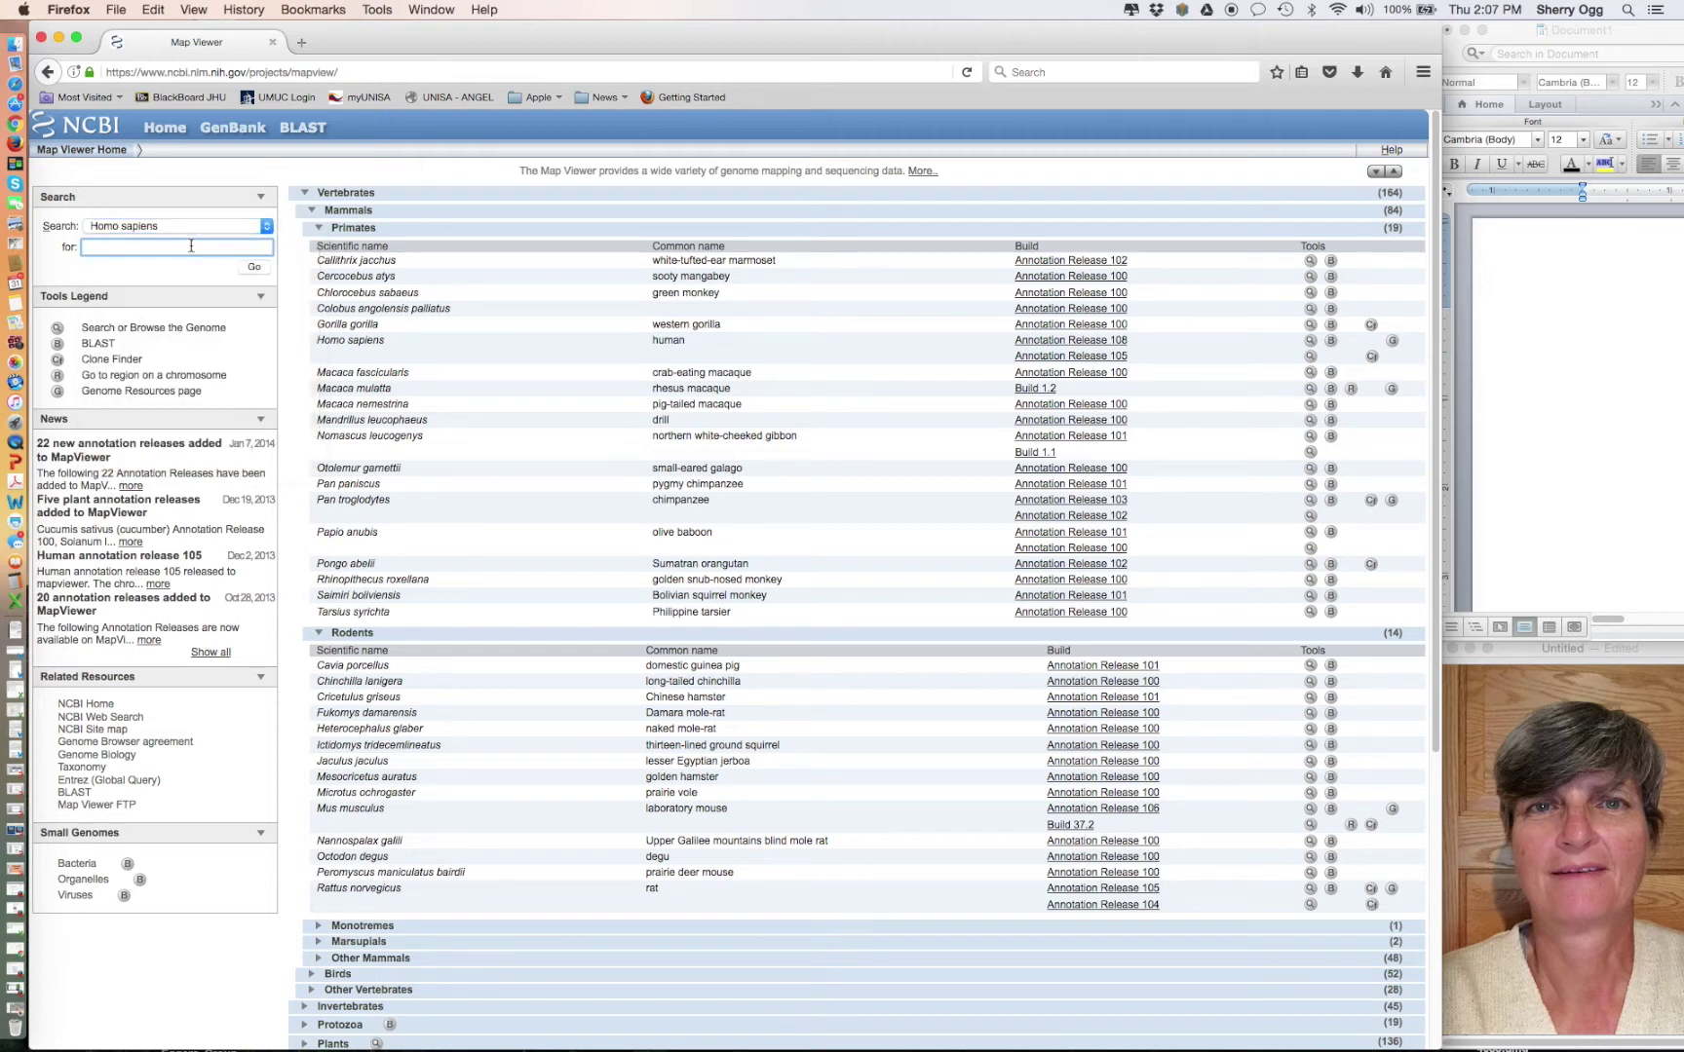
text(C)
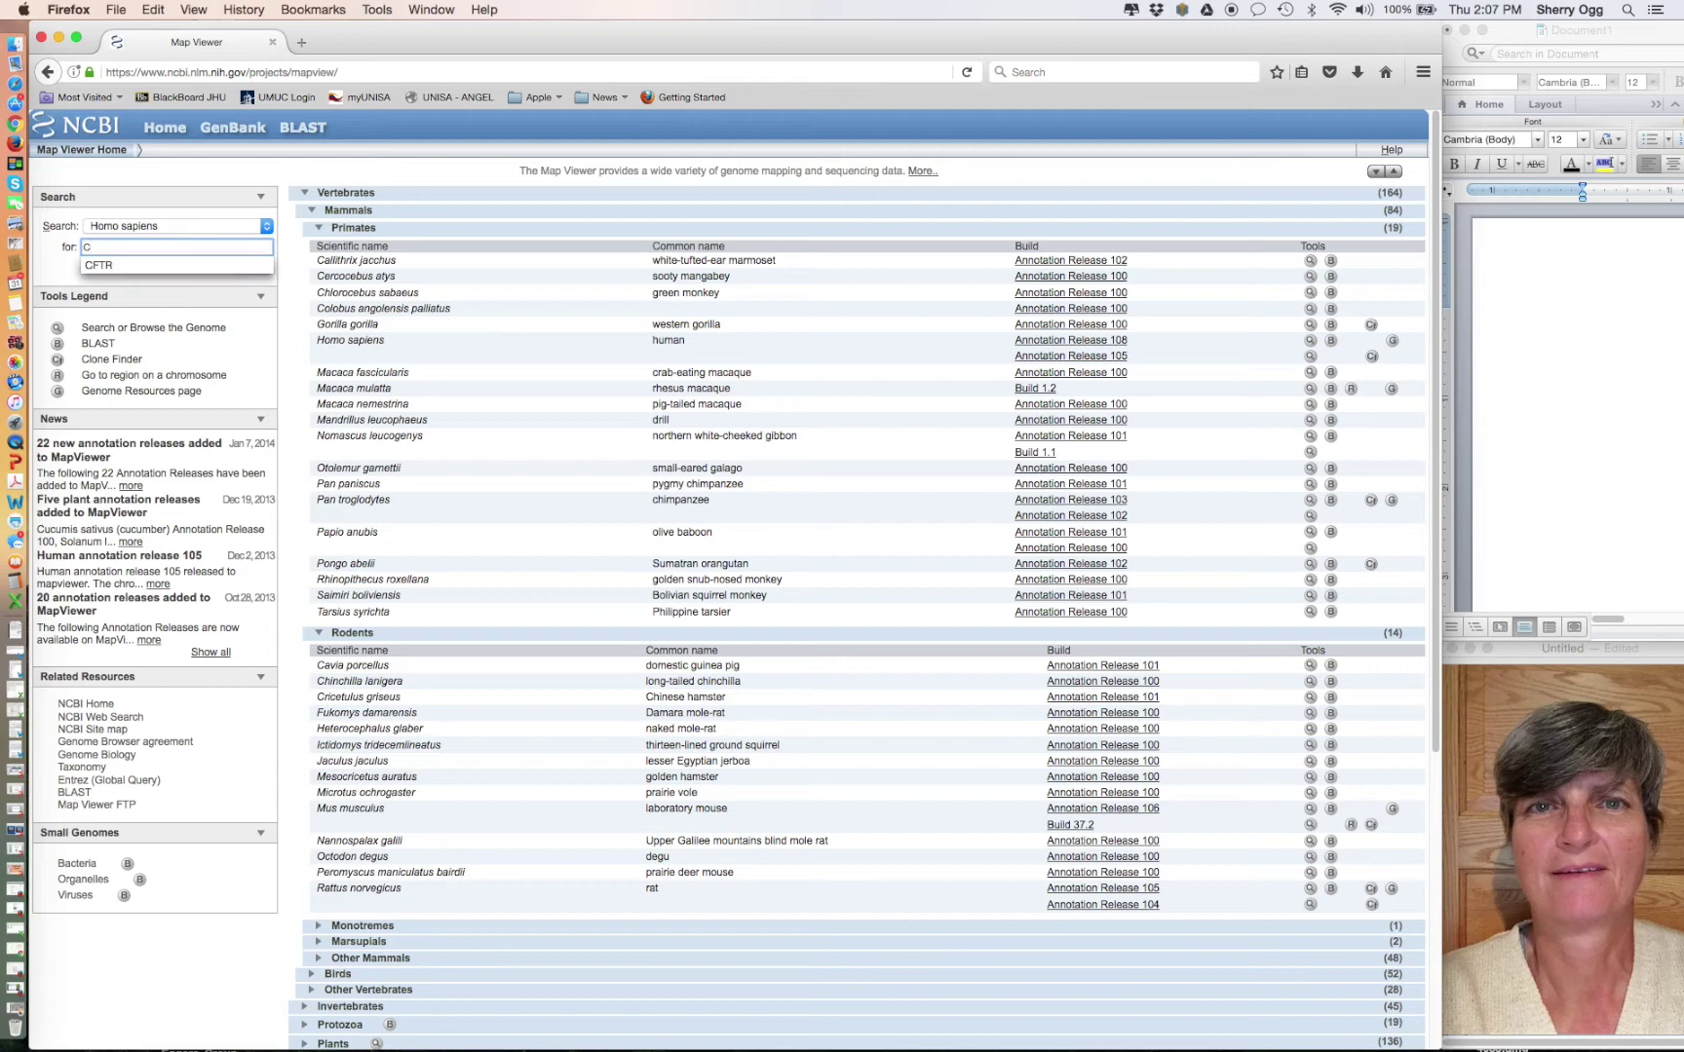
text(FTR)
Submit the CFTR search and review the 837 human hits, mostly on chromosome 7.
key(Return)
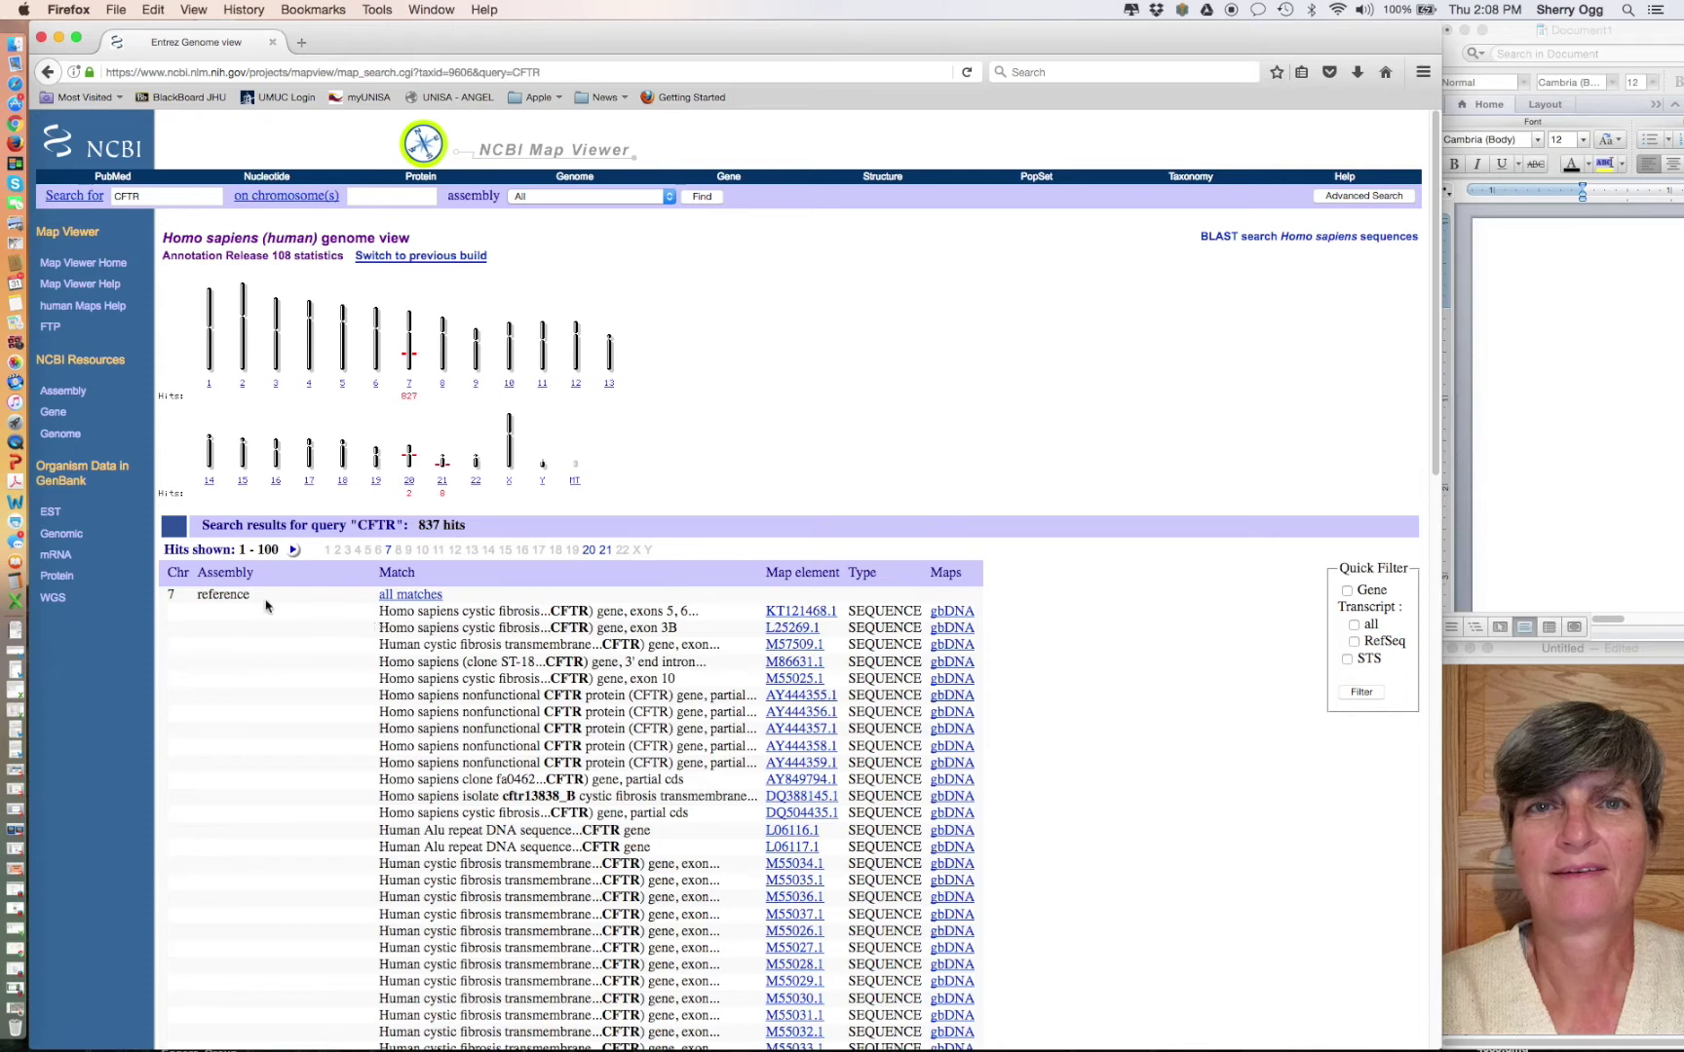
click(473, 529)
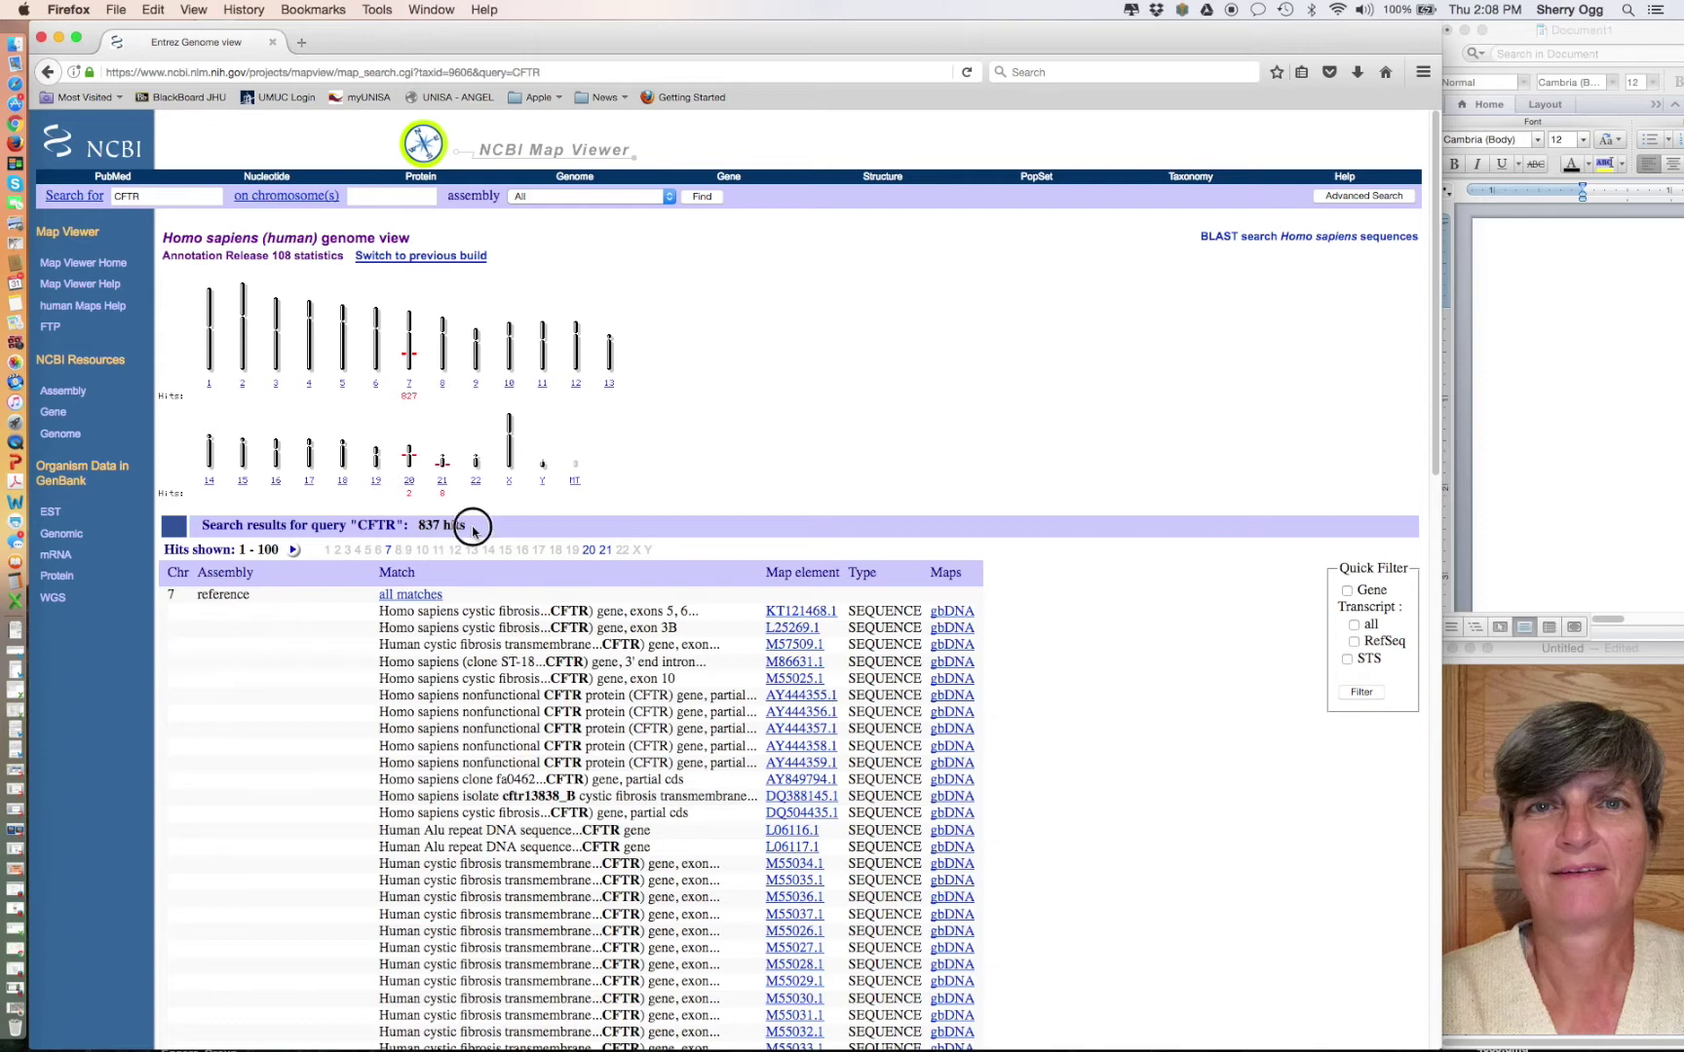
click(792, 617)
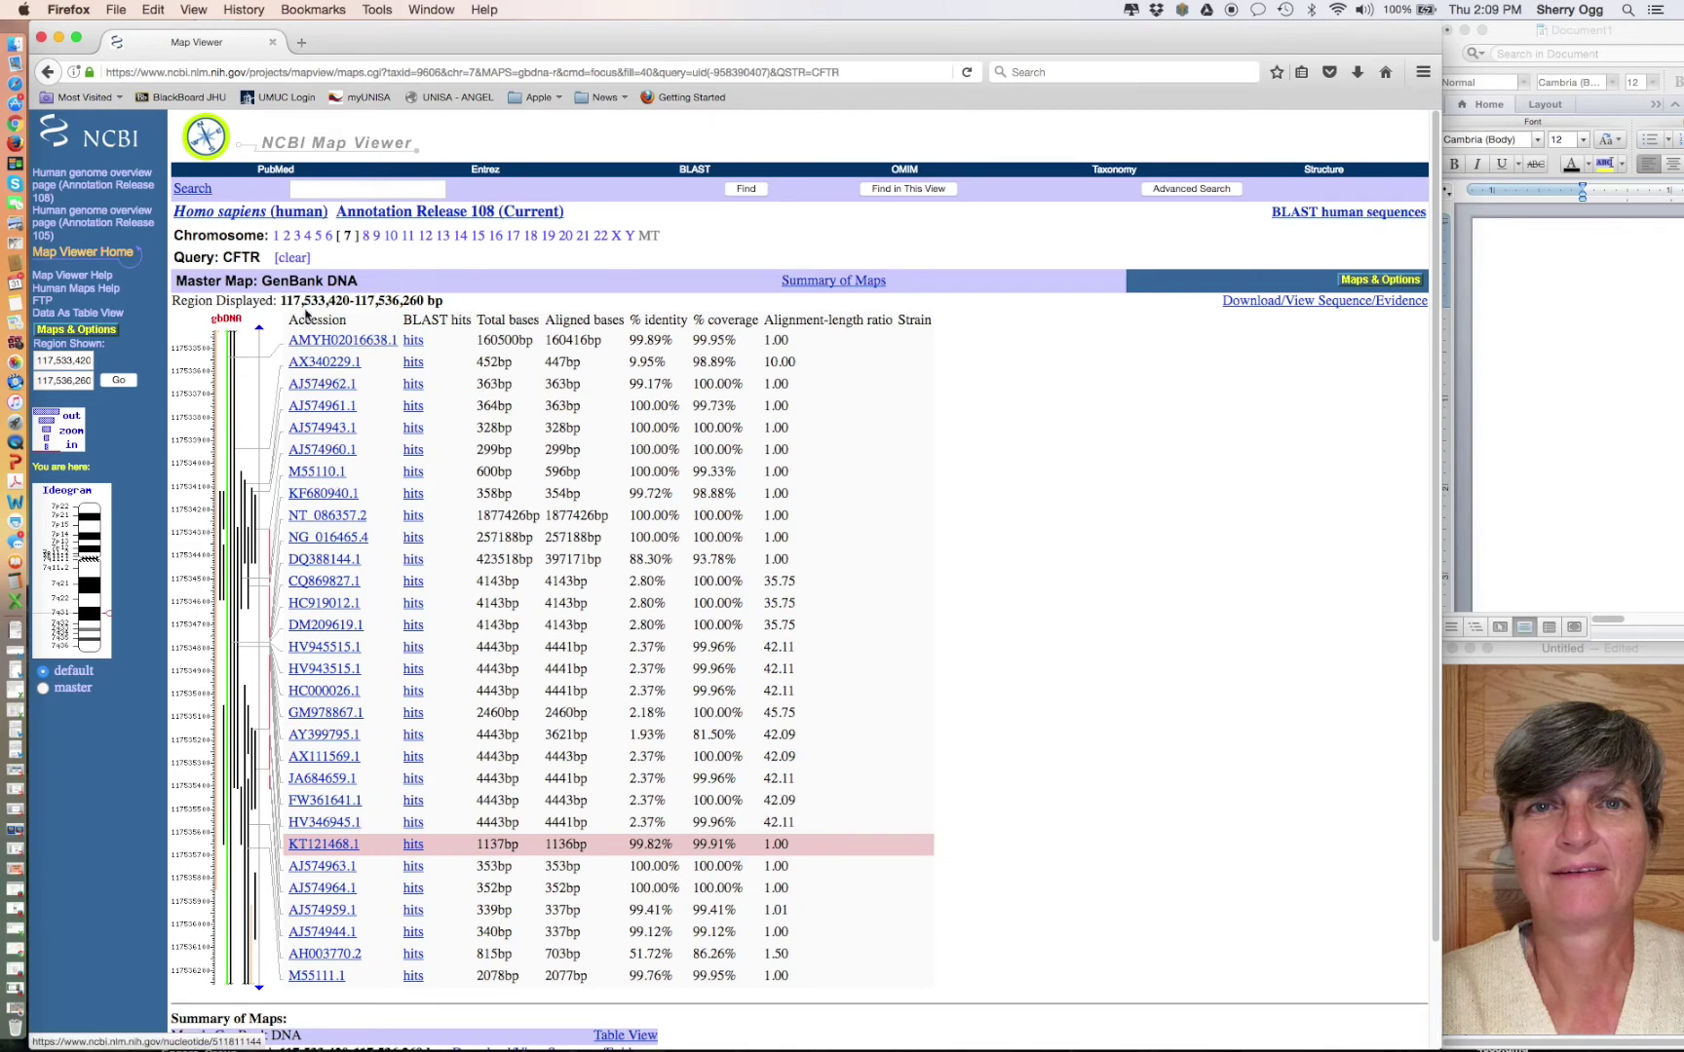
click(47, 72)
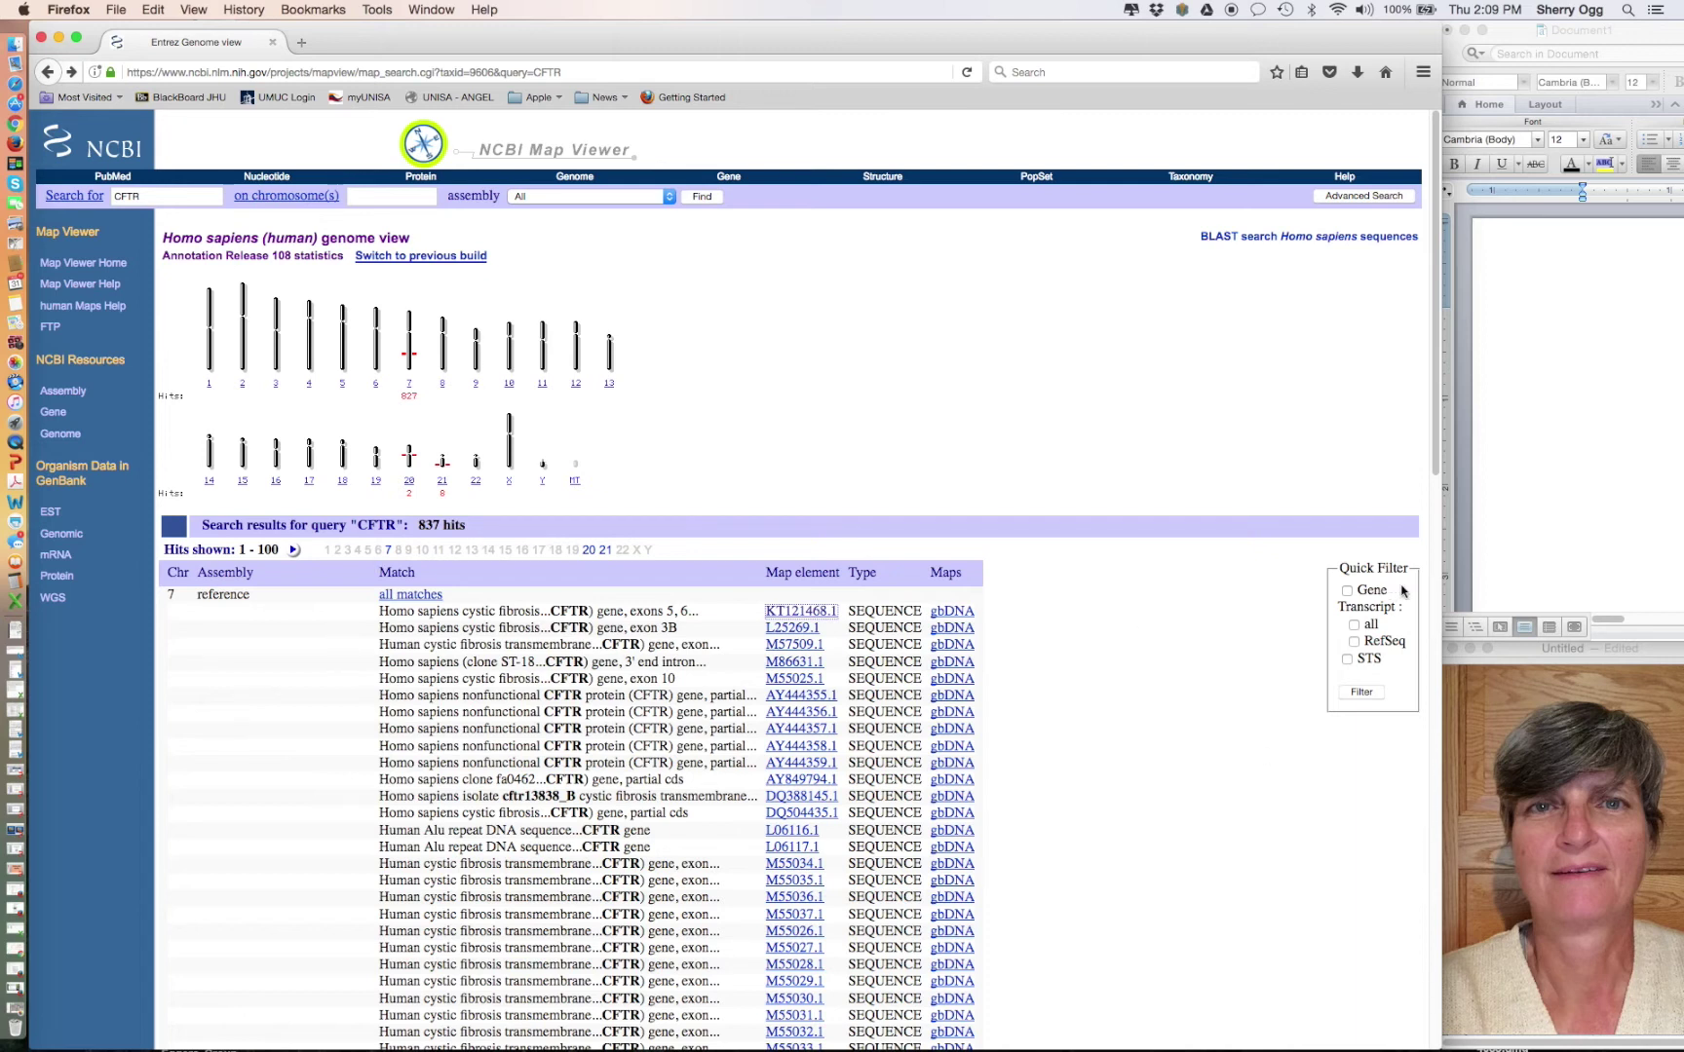
Apply the Gene quick filter so 'CFTR AND gene[obj_type]' returns 2 hits on chromosome 7.
click(1358, 563)
click(1347, 591)
click(1363, 695)
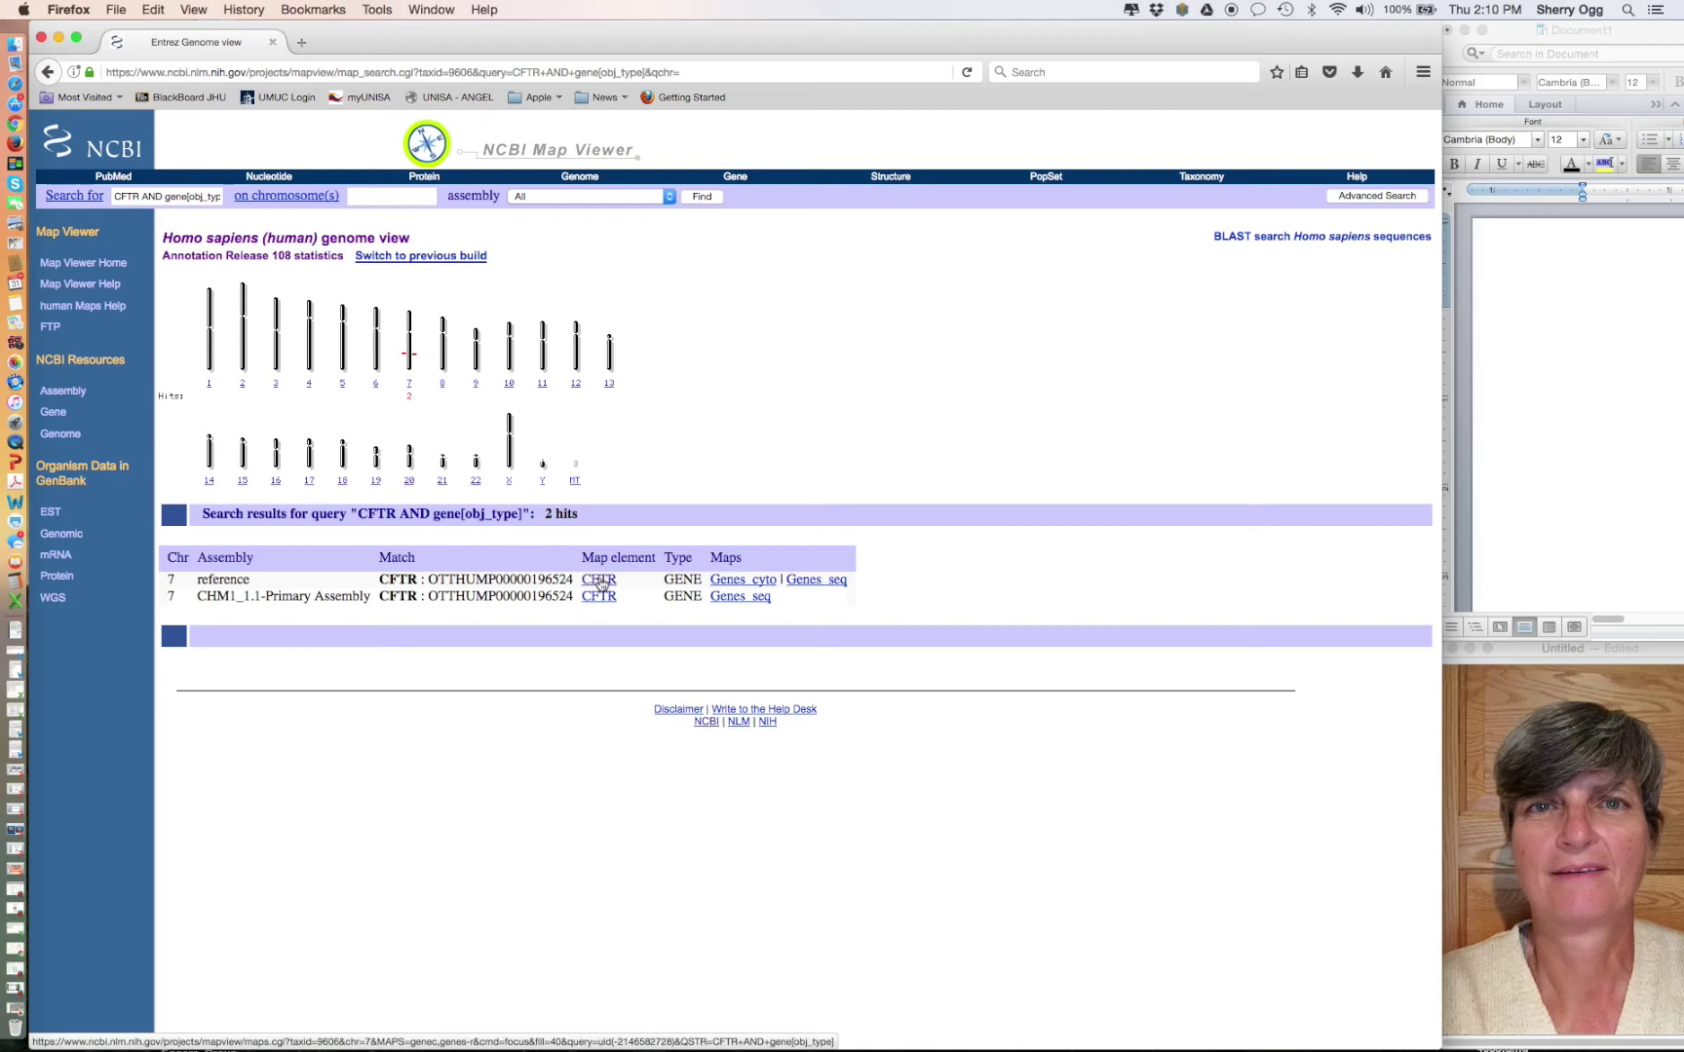
Open the chromosome 7 gene map (114,800K–118,900K bp) from the reference CFTR entry's Map element link.
click(600, 580)
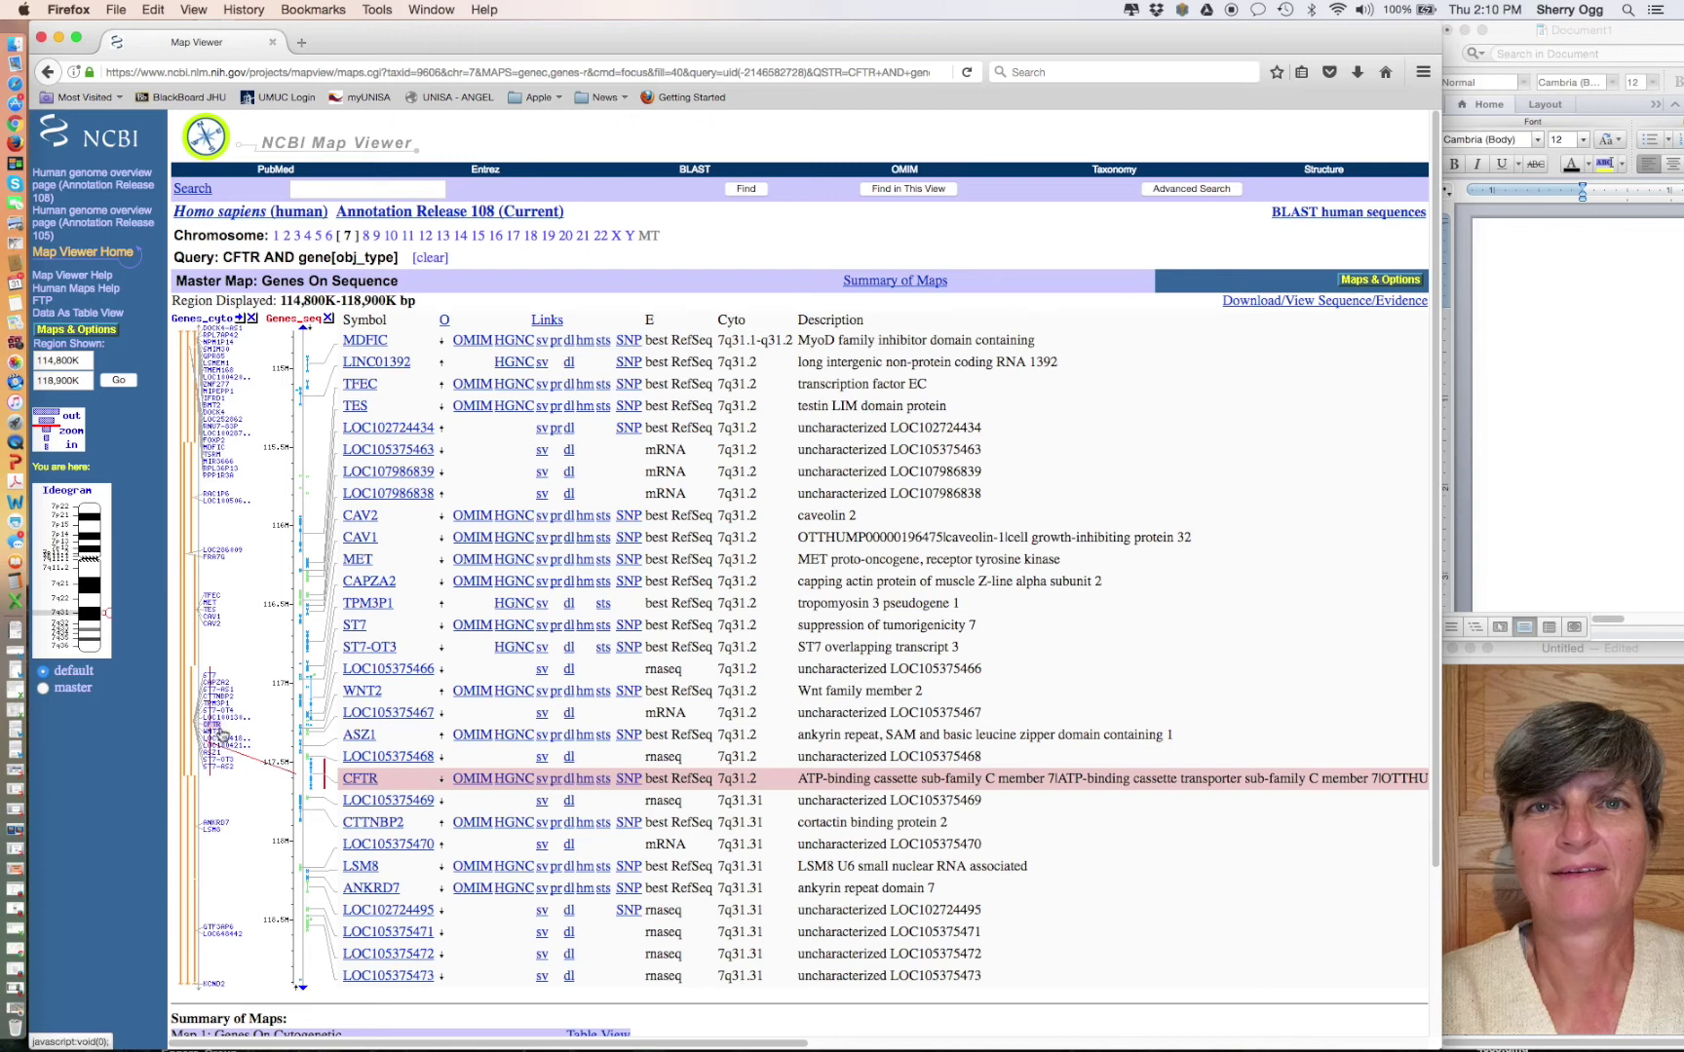
Zoom the page in two steps and scroll down to the CFTR row among the 50 genes.
key(super+equal)
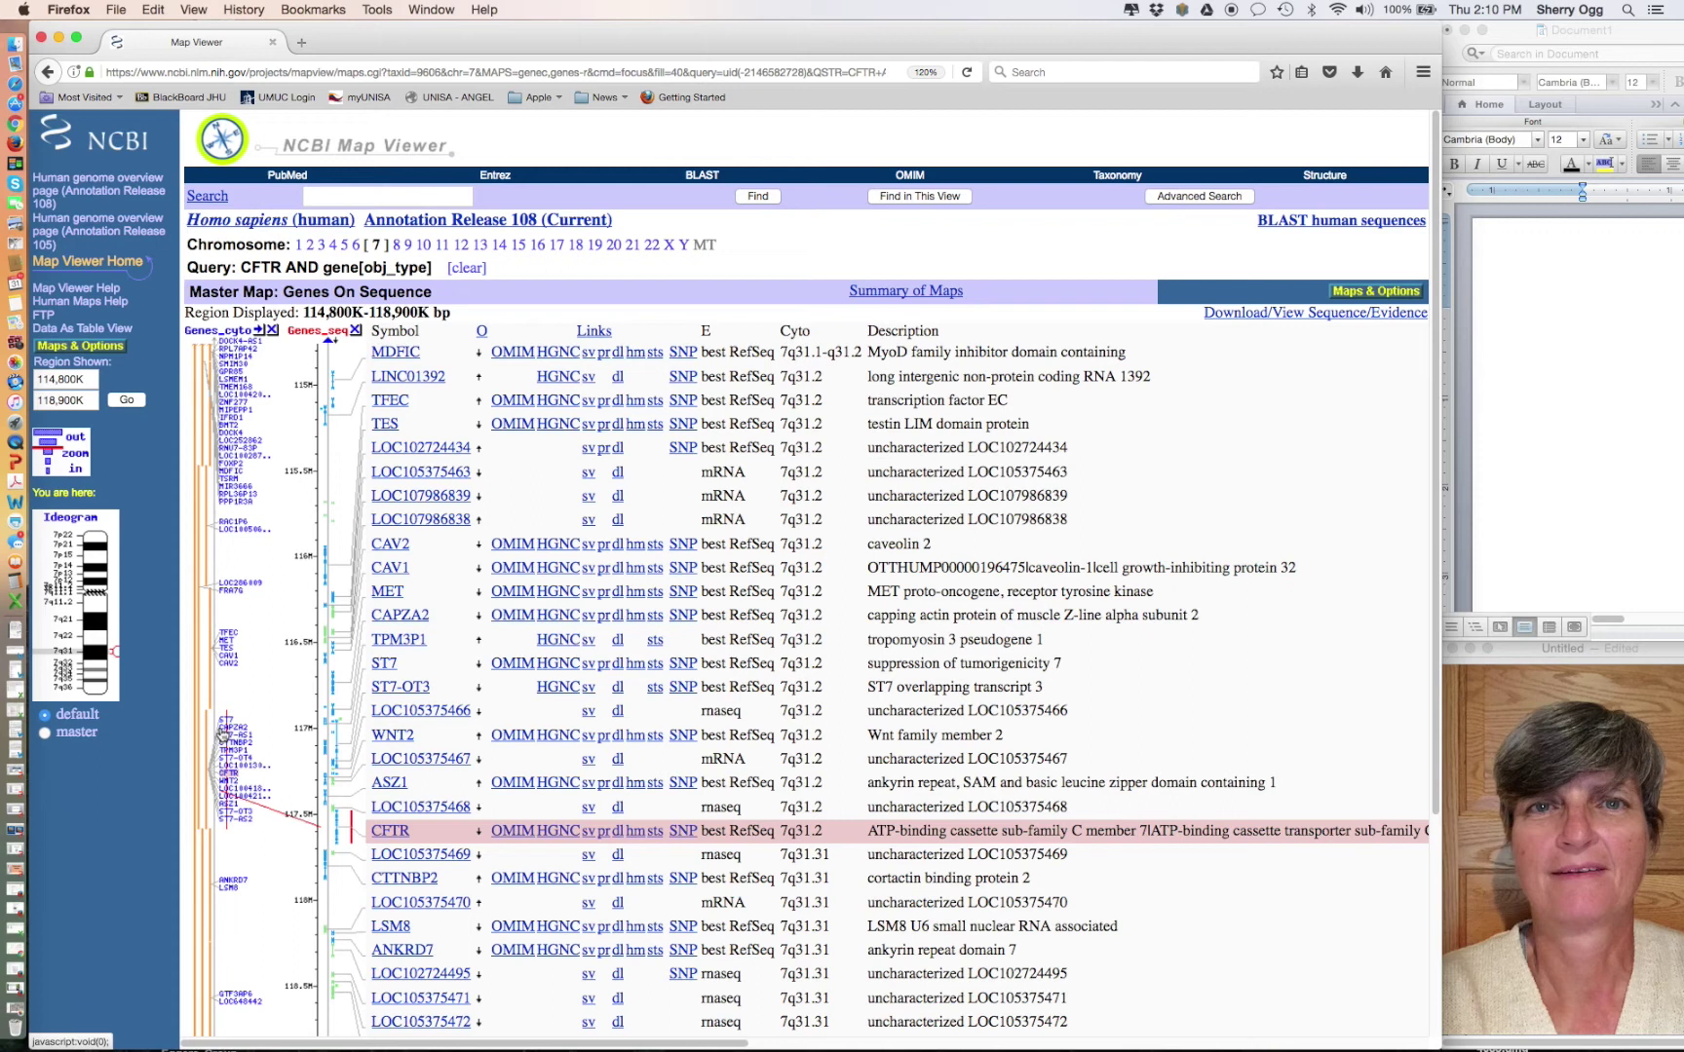
key(super+equal)
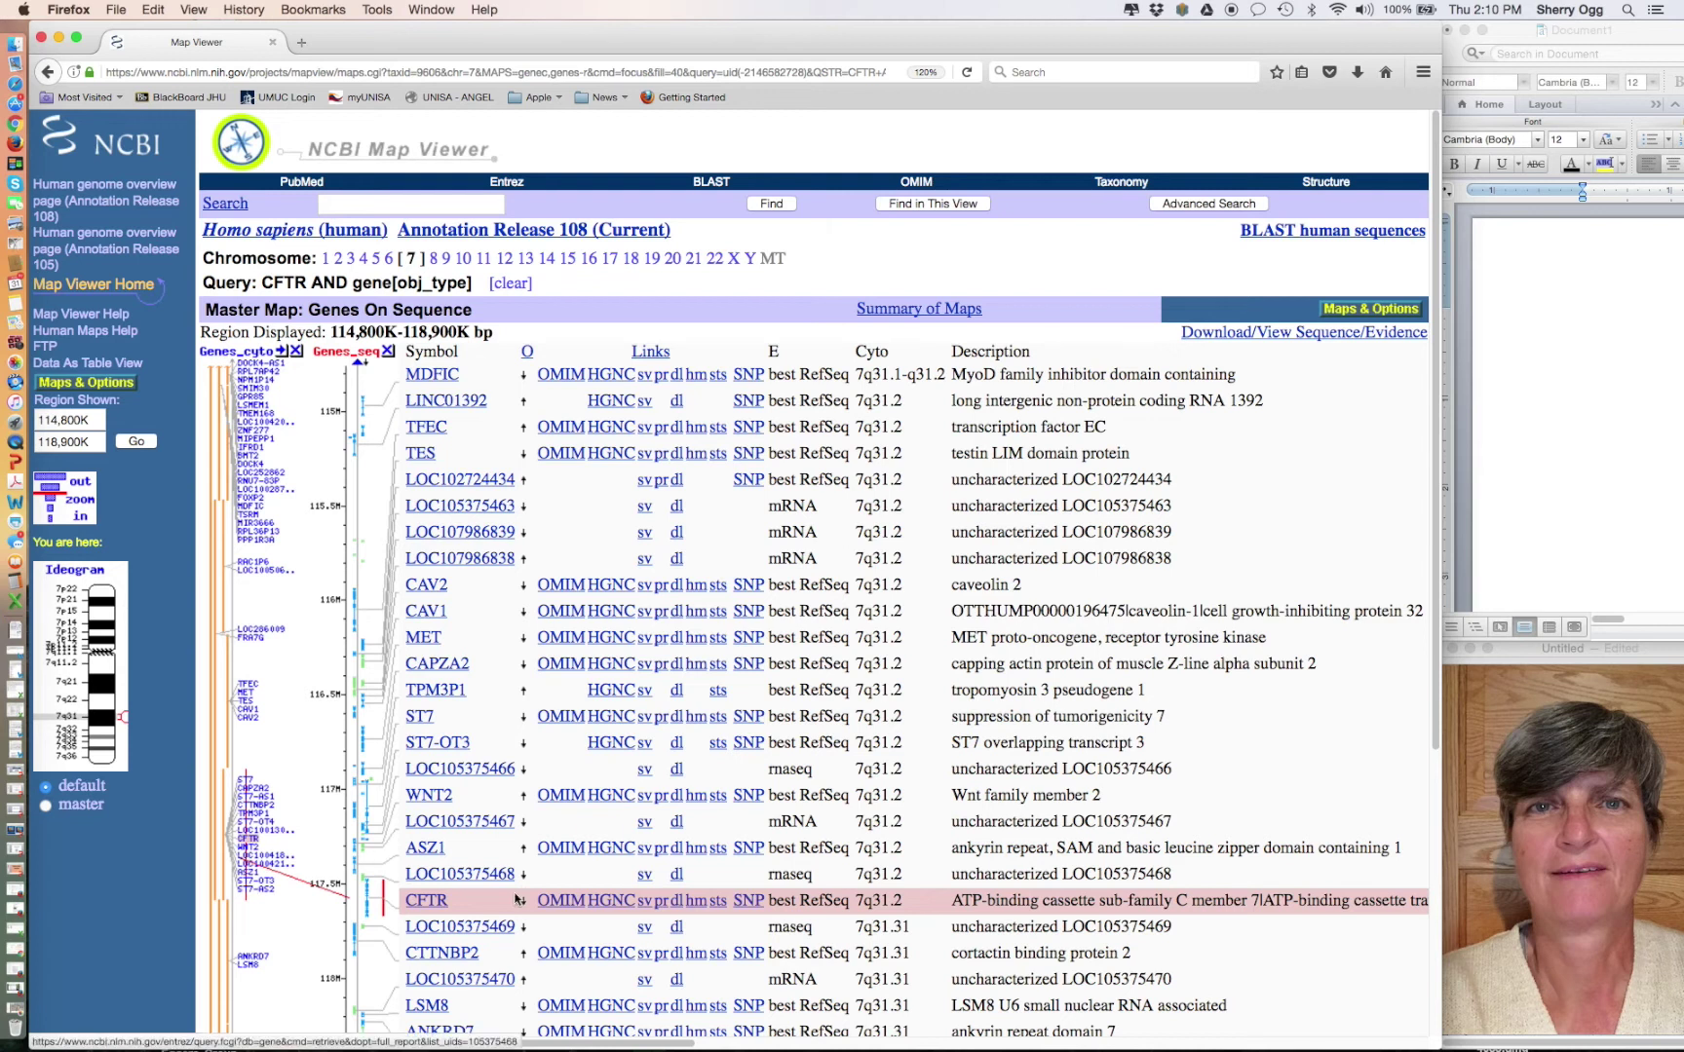
scroll(516, 898, down, 1)
scroll(516, 898, down, 6)
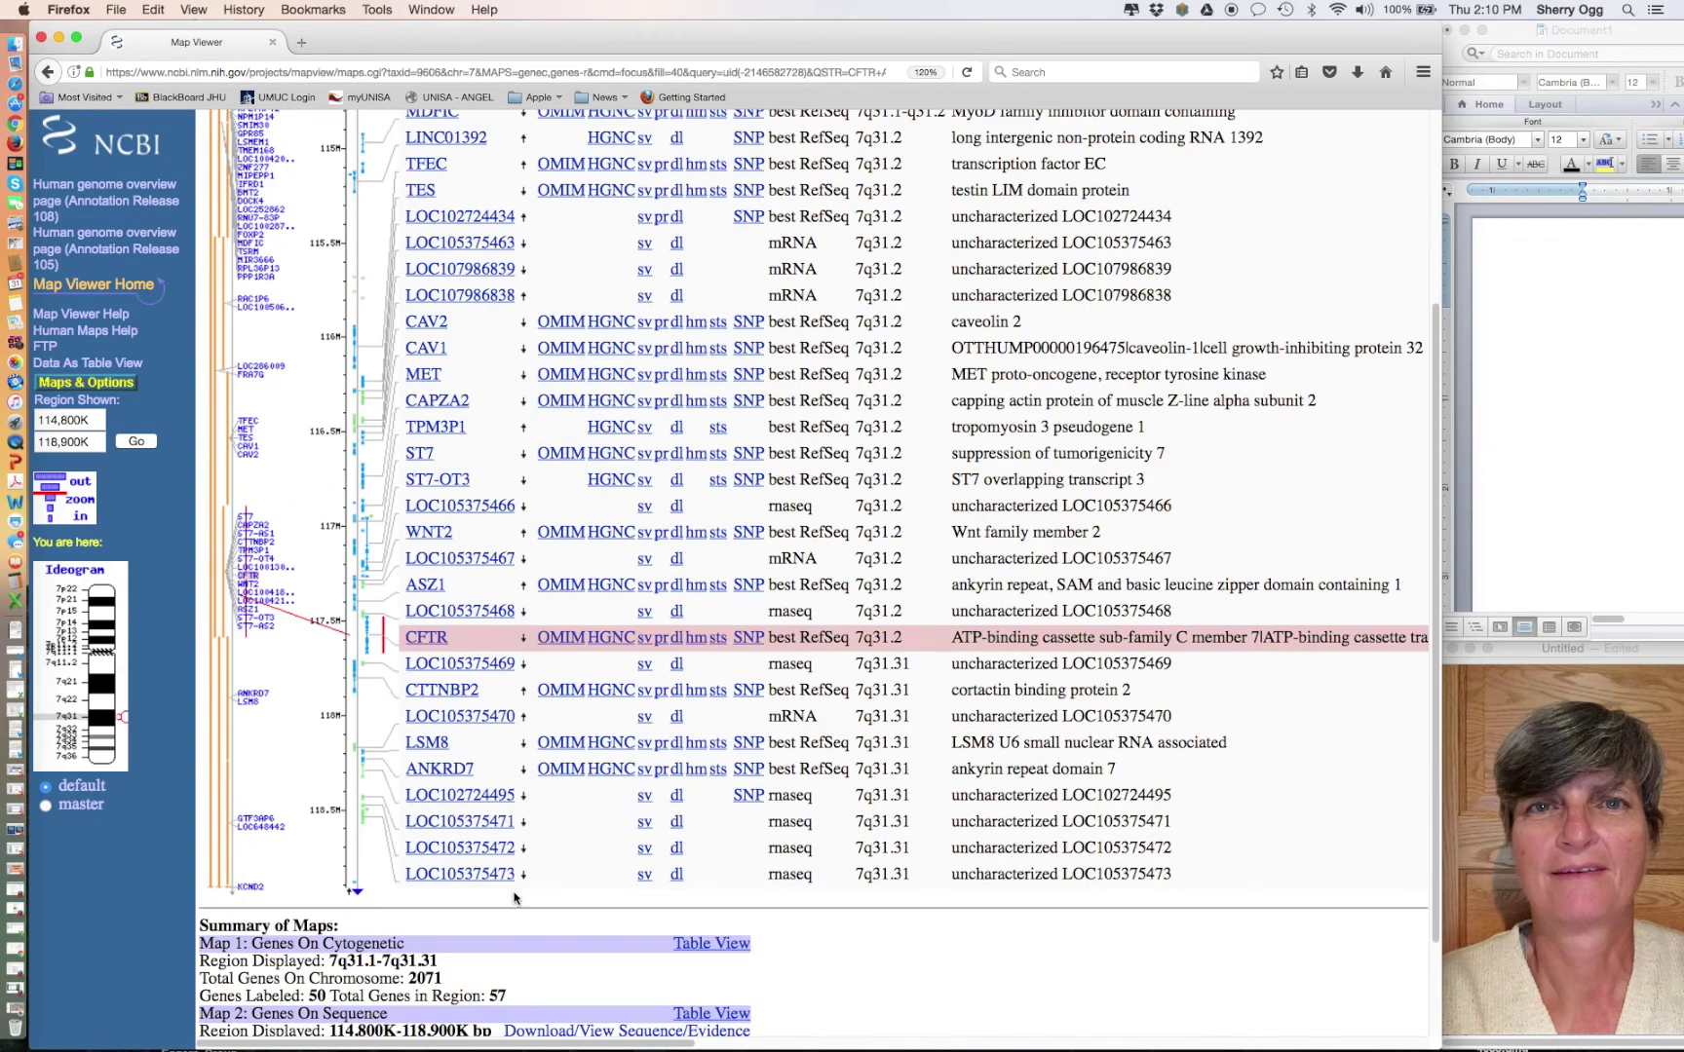
scroll(517, 897, down, 1)
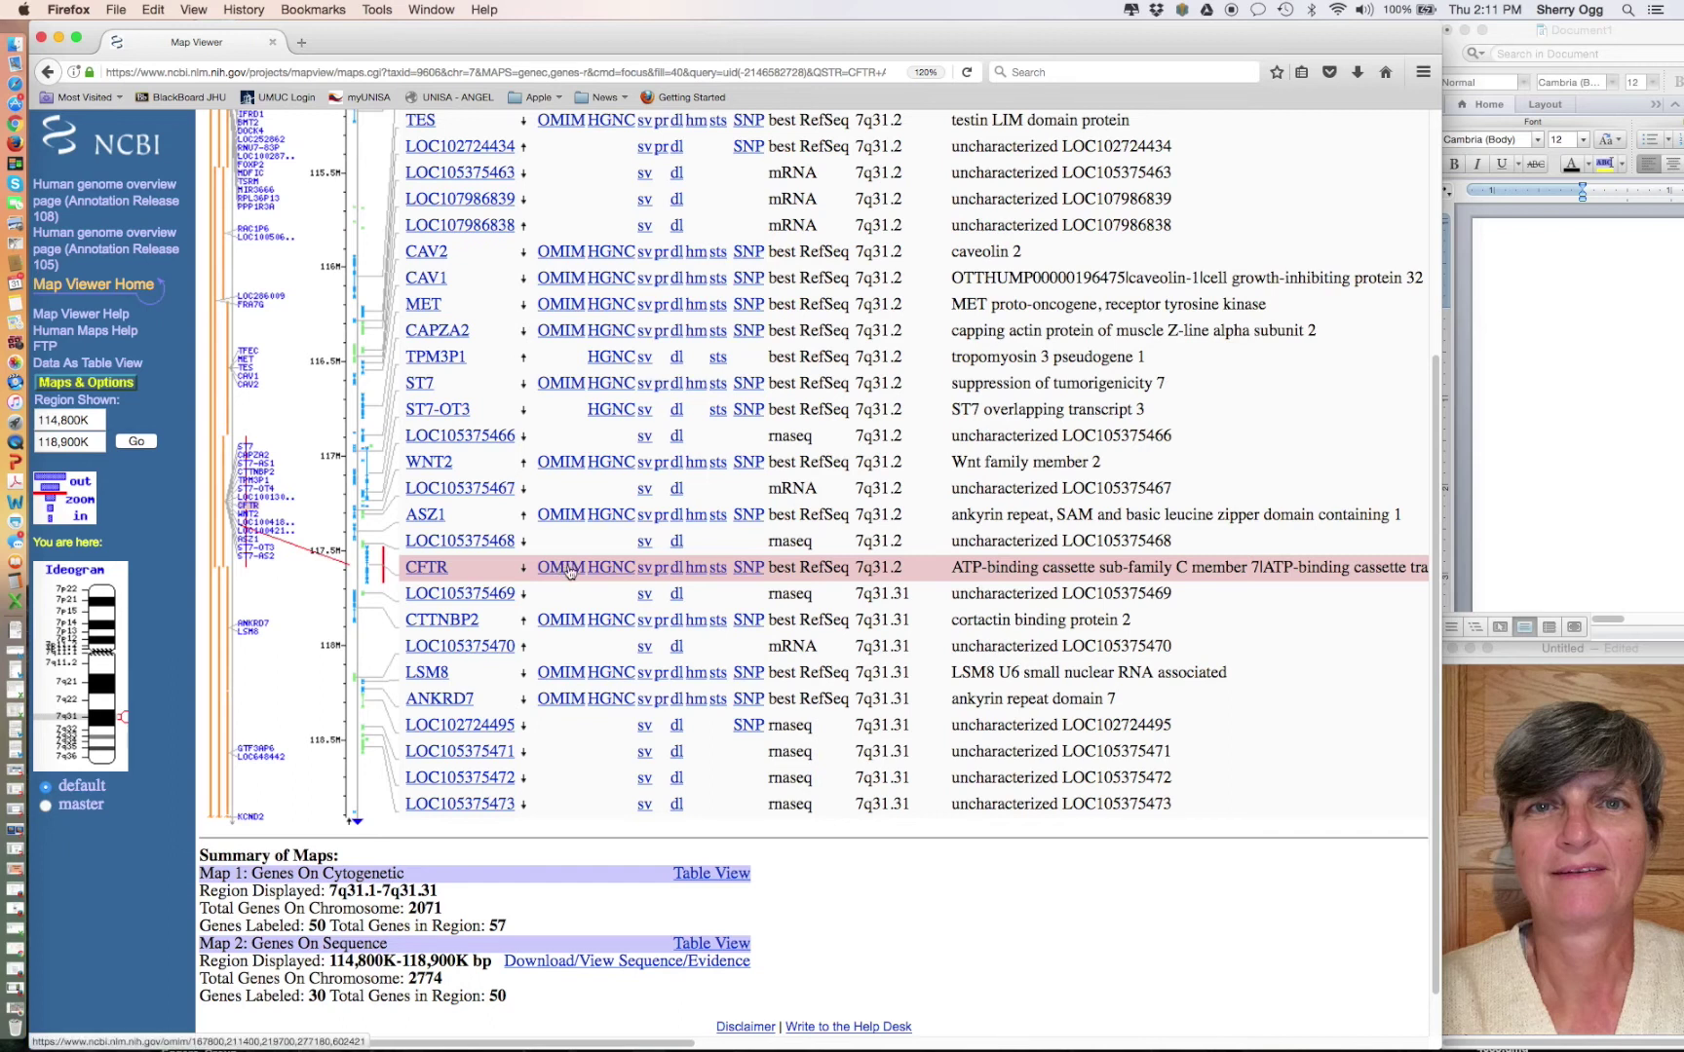
click(564, 572)
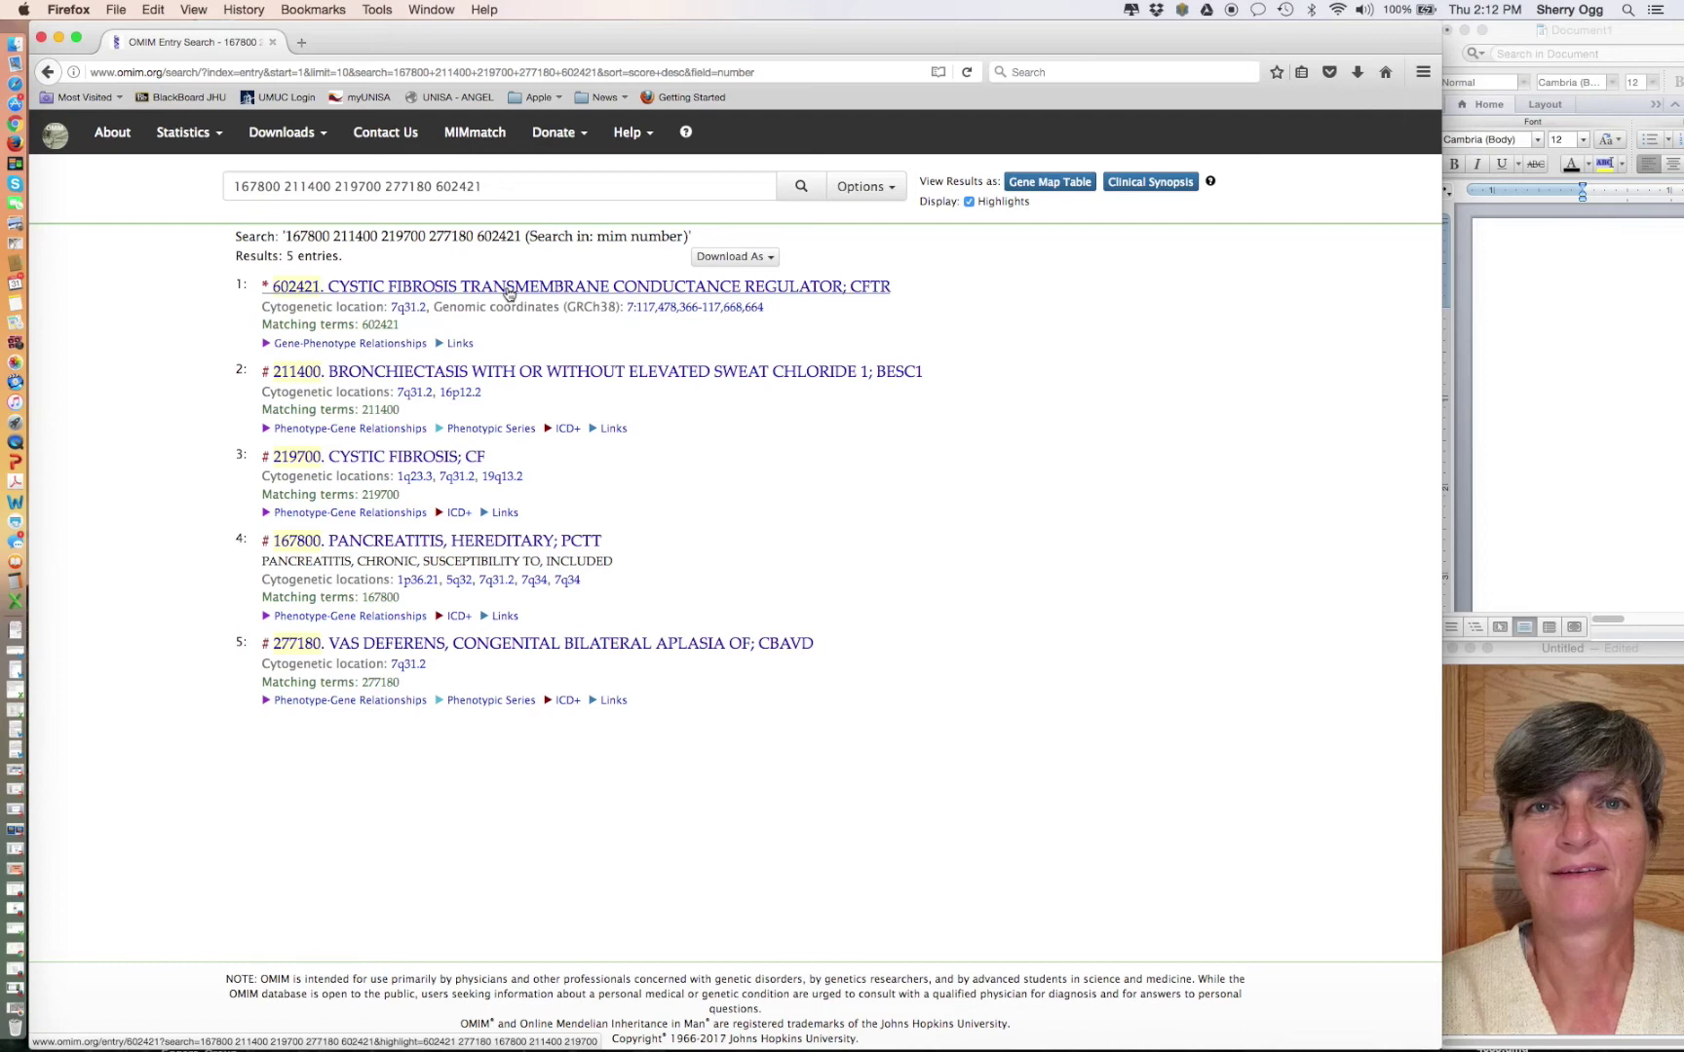
click(45, 72)
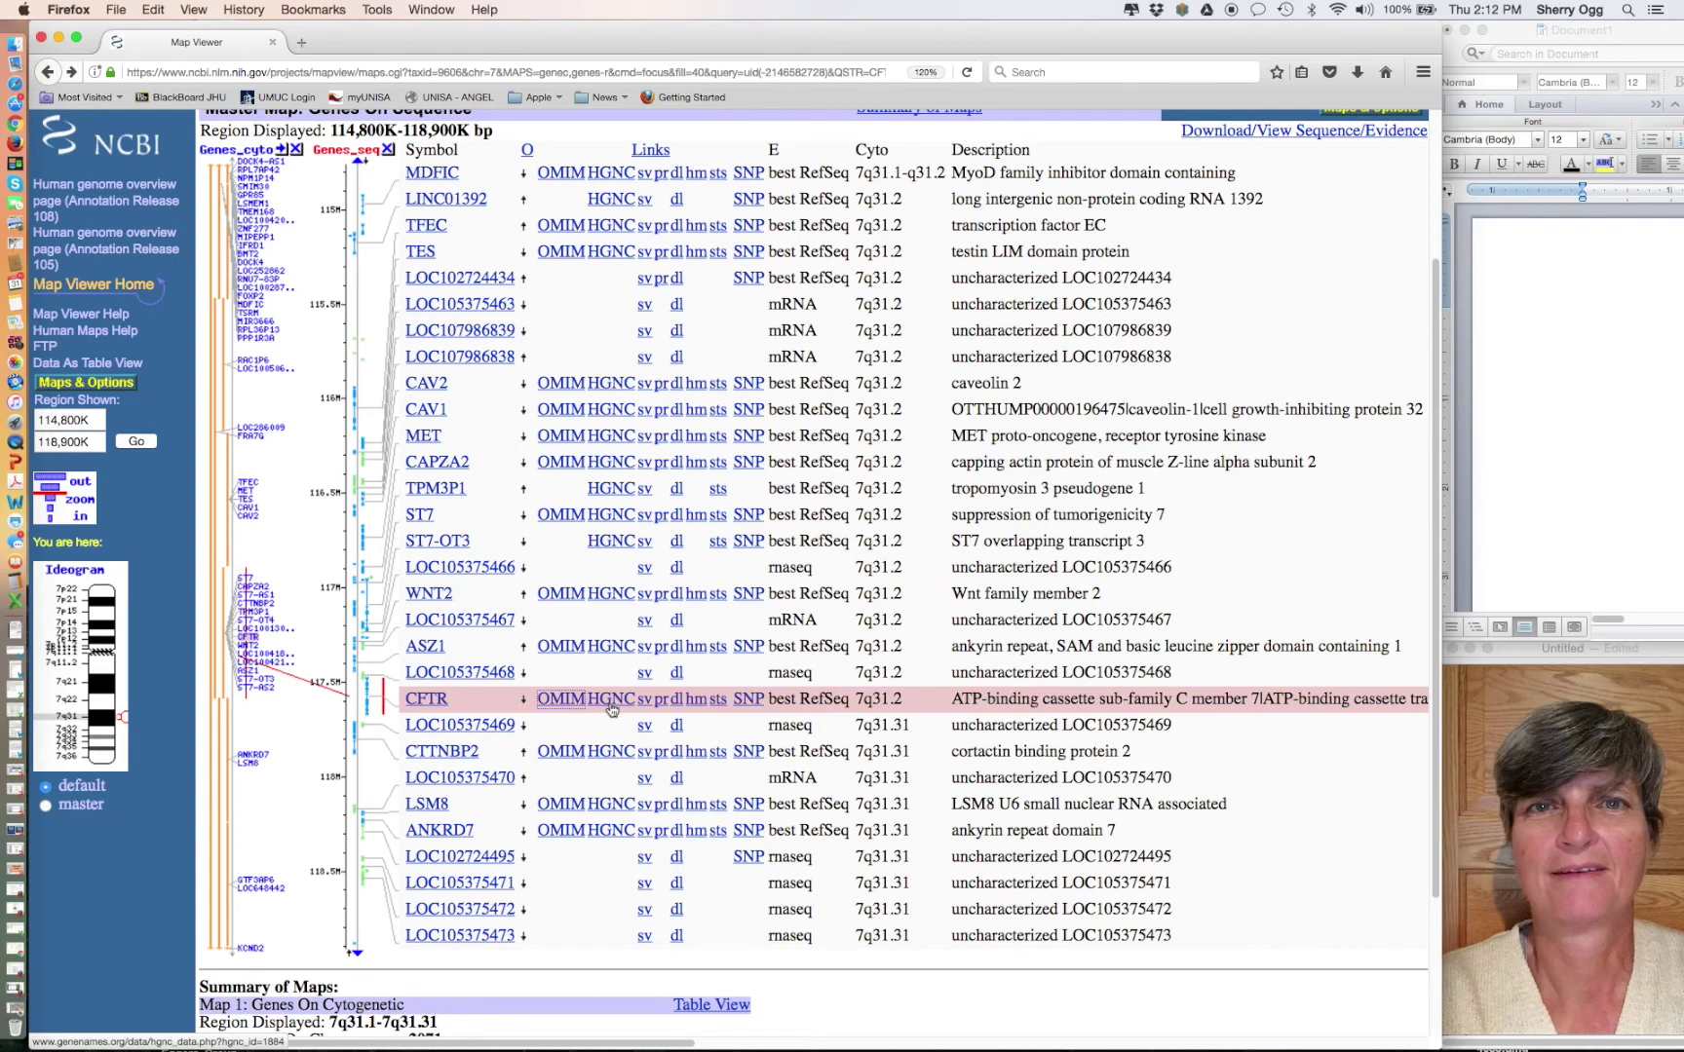
Open CFTR's HGNC Symbol Report and review HGNC:1884, location 7q31.2 and its external links.
click(617, 699)
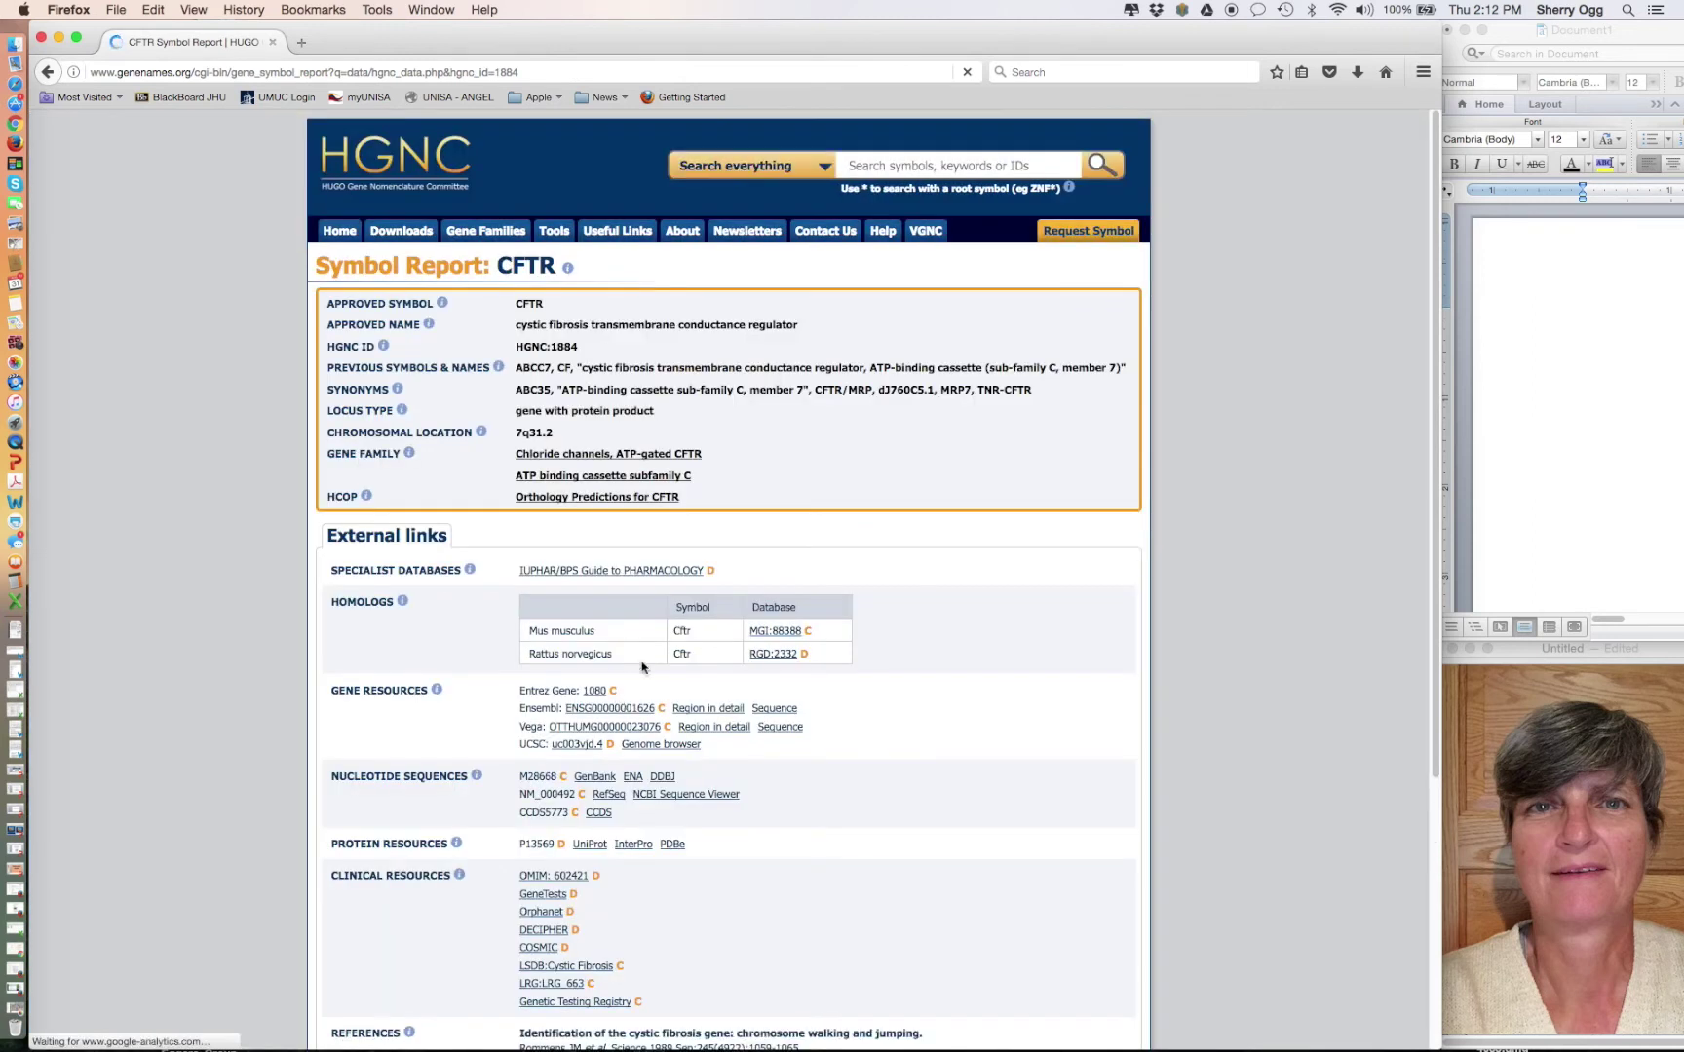
click(549, 304)
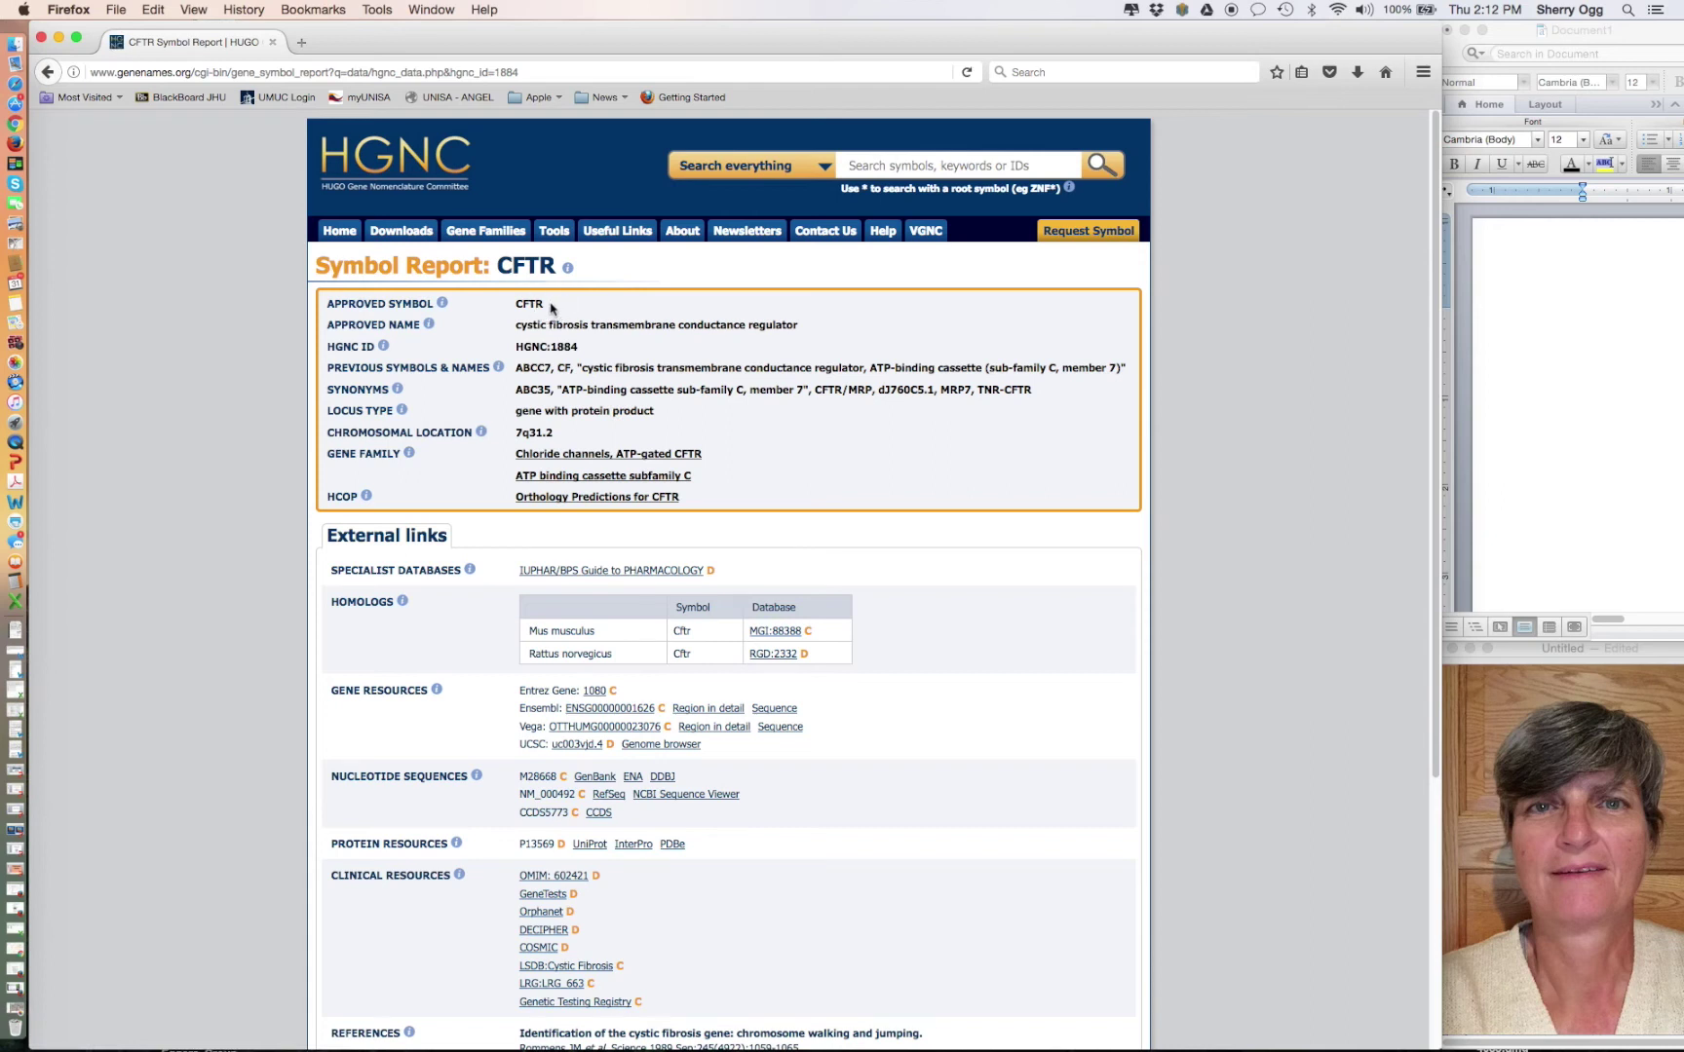
click(809, 327)
click(556, 347)
scroll(456, 766, down, 2)
scroll(456, 766, down, 2)
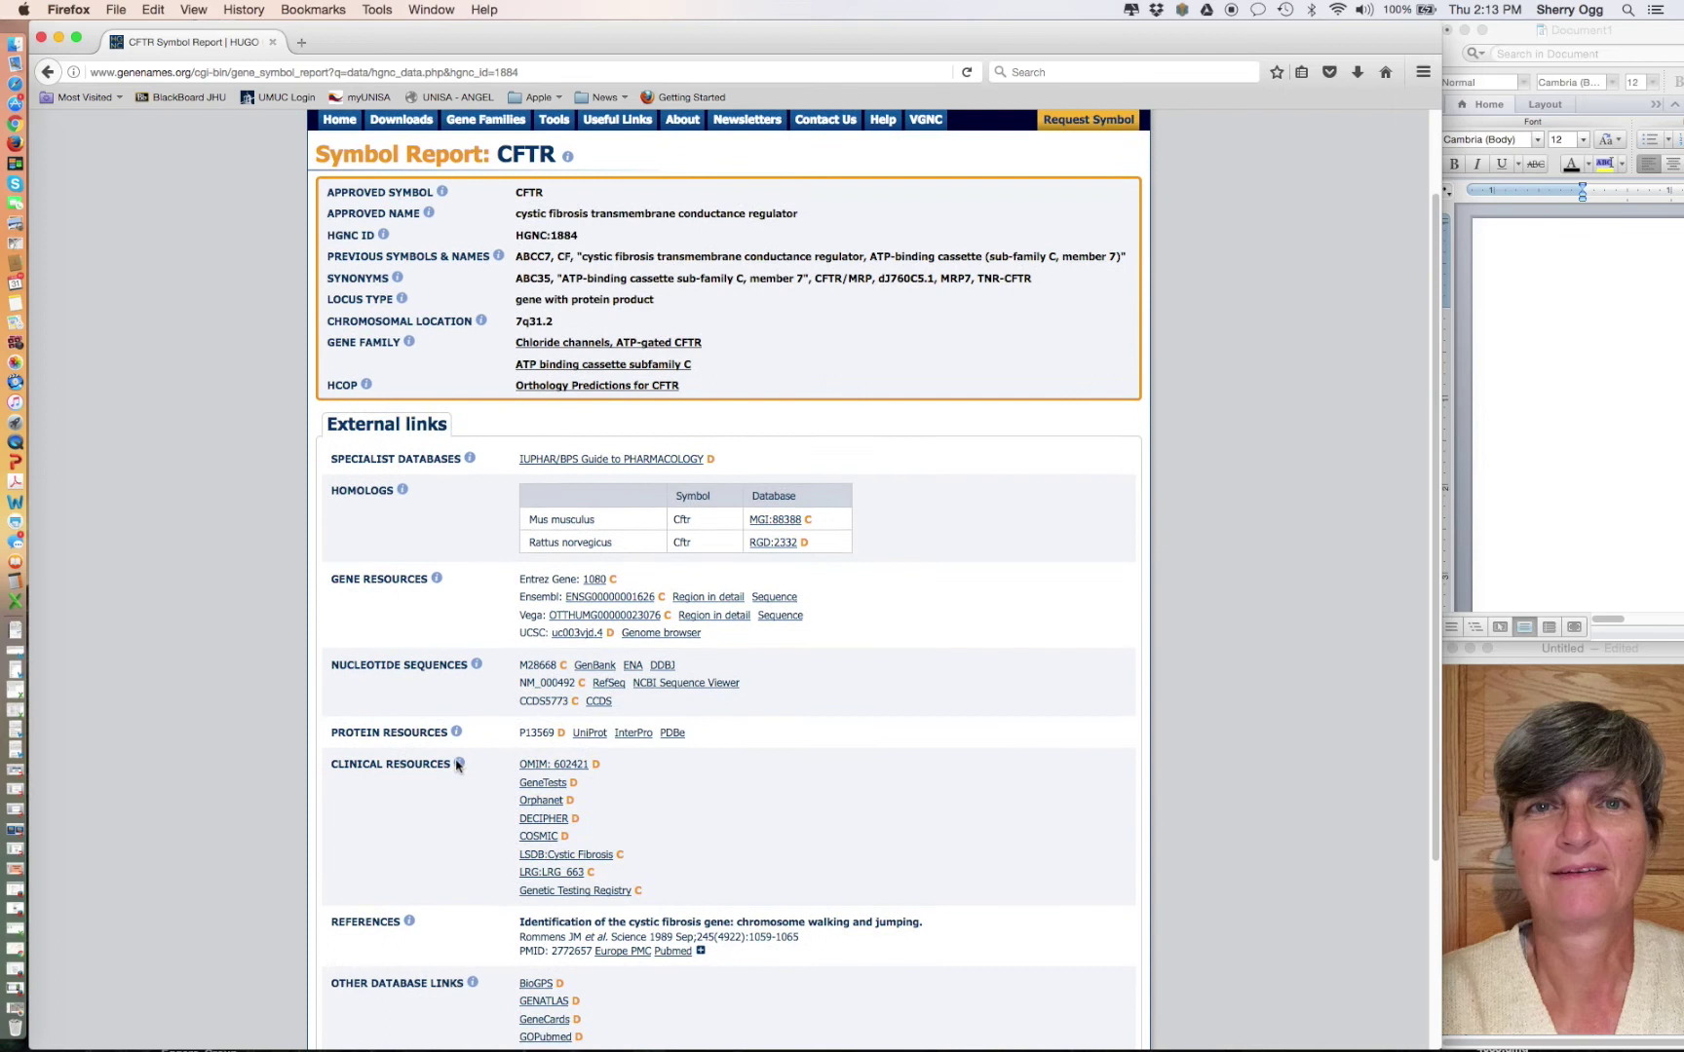
scroll(434, 648, up, 4)
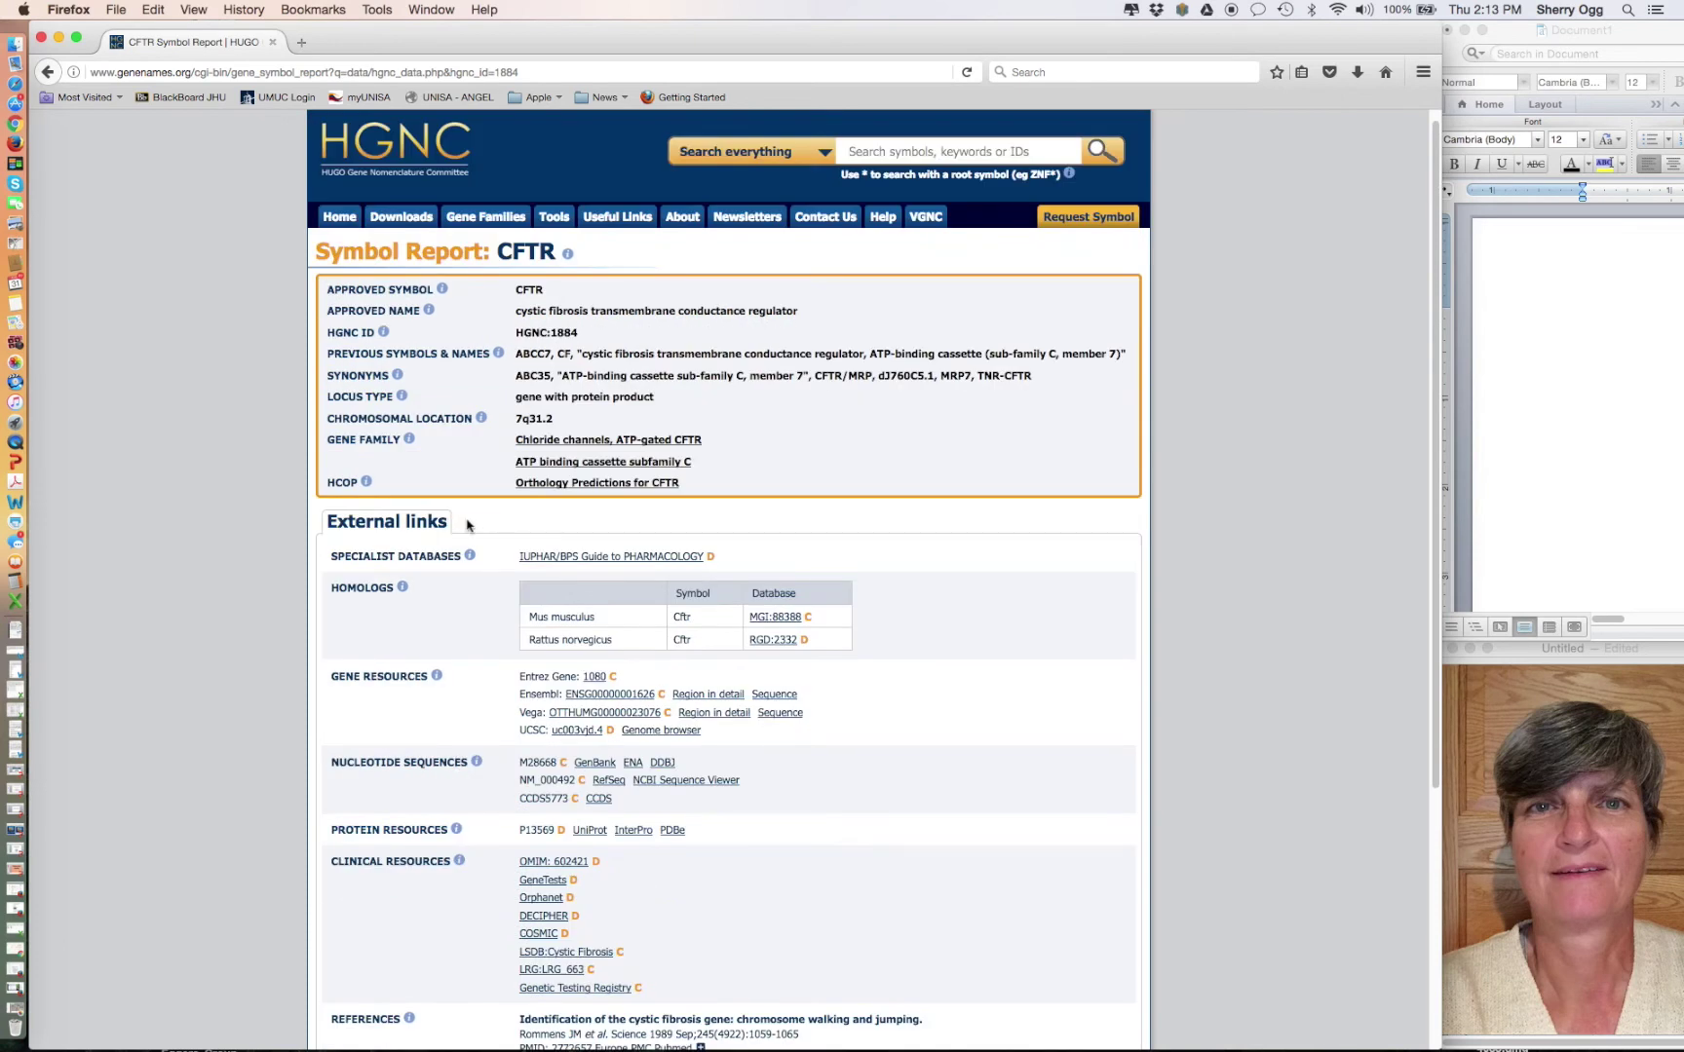
Open CFTR's Sequence Viewer on NC_000007.14, select the gene, and inspect the NG_016465.4, Scaffold and STS tracks.
click(47, 72)
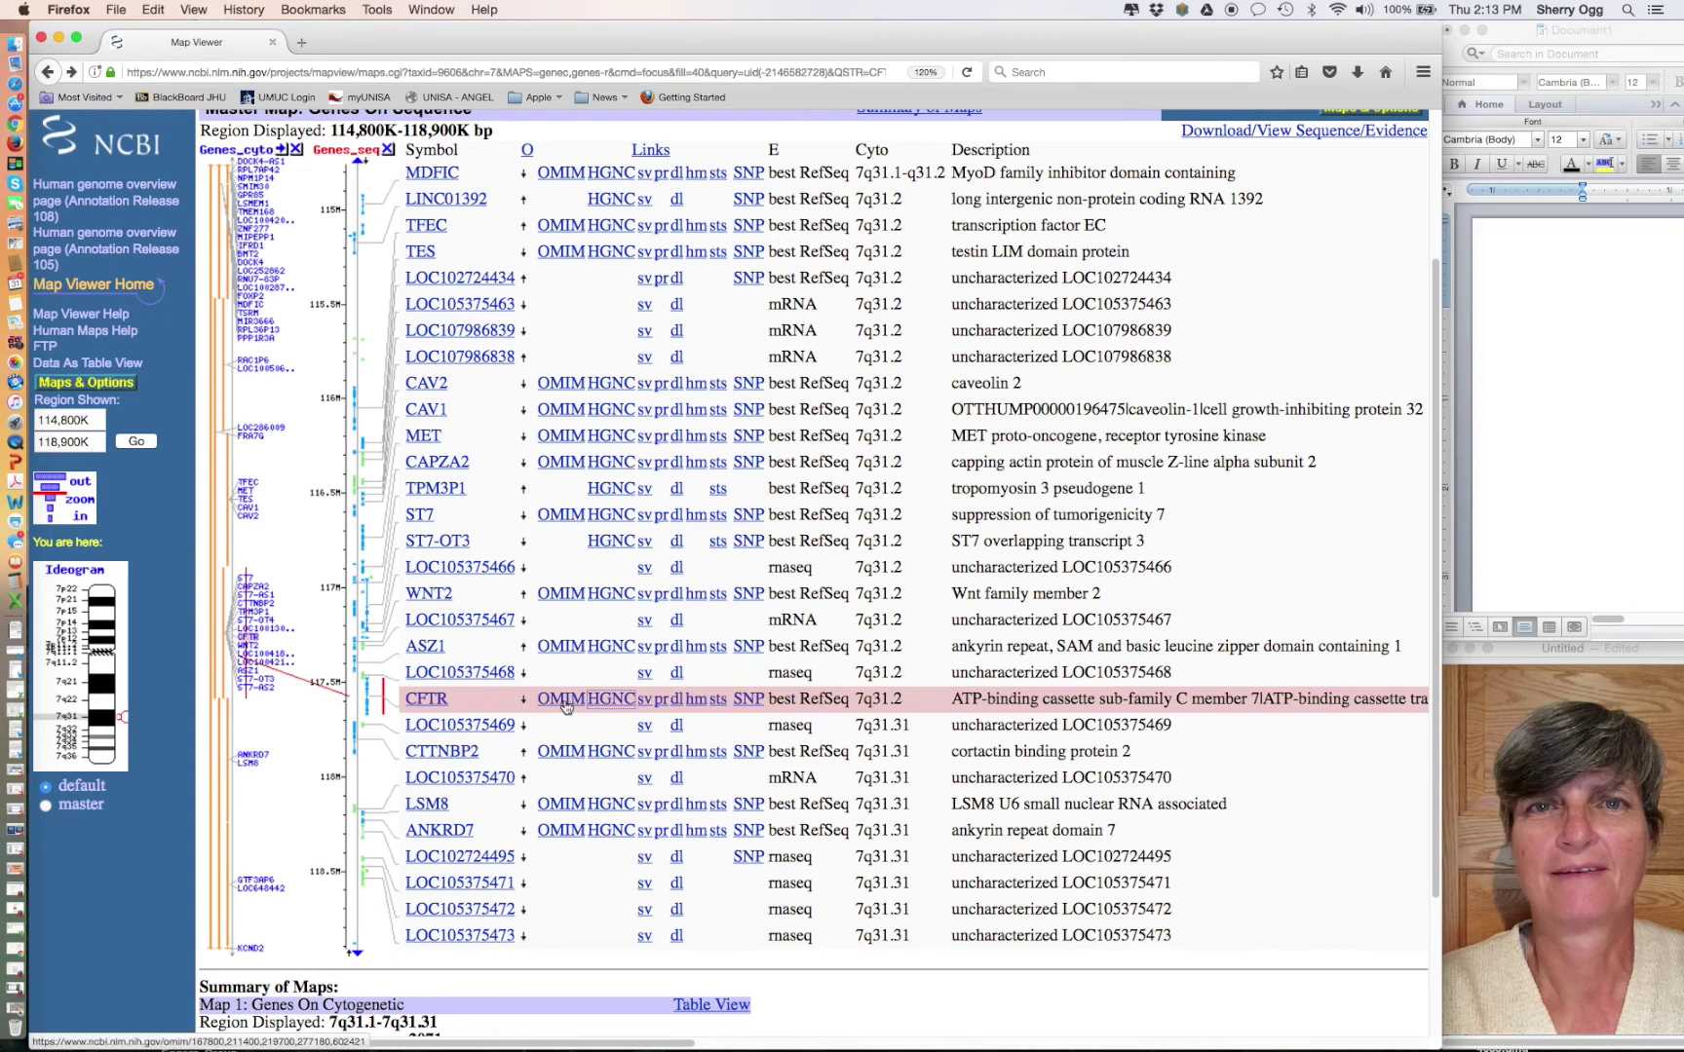
click(644, 704)
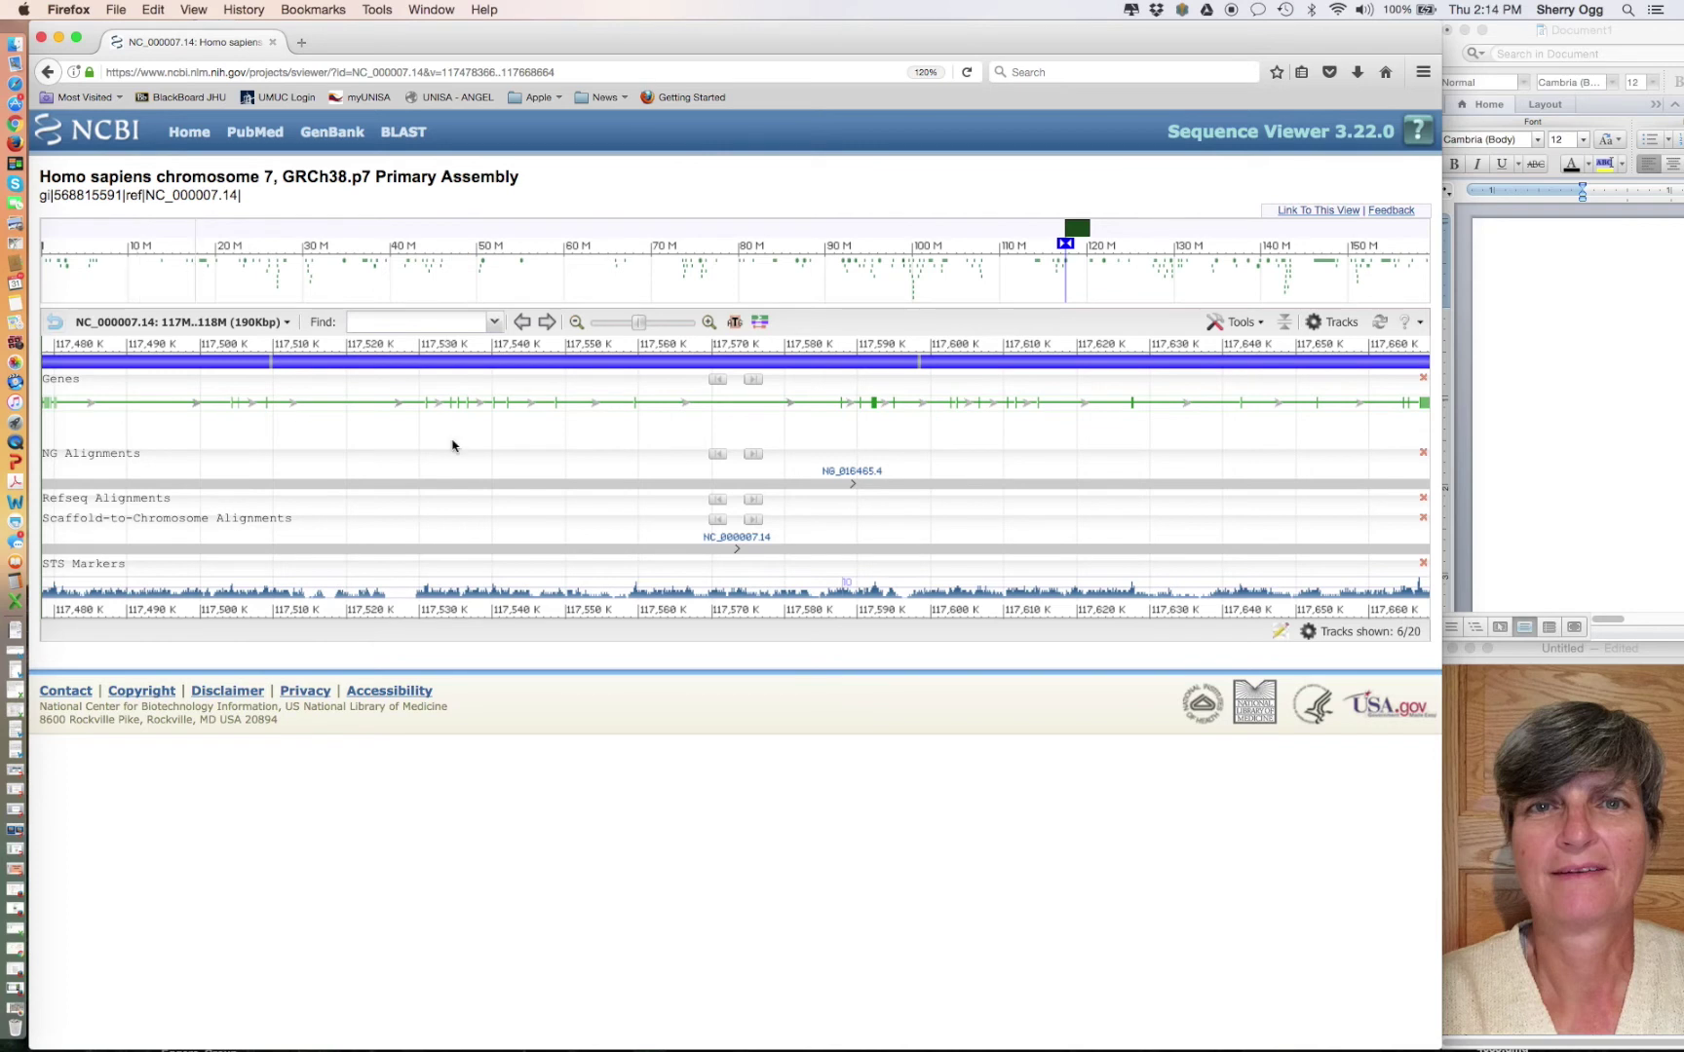
click(433, 406)
mouse_move(132, 457)
mouse_move(803, 514)
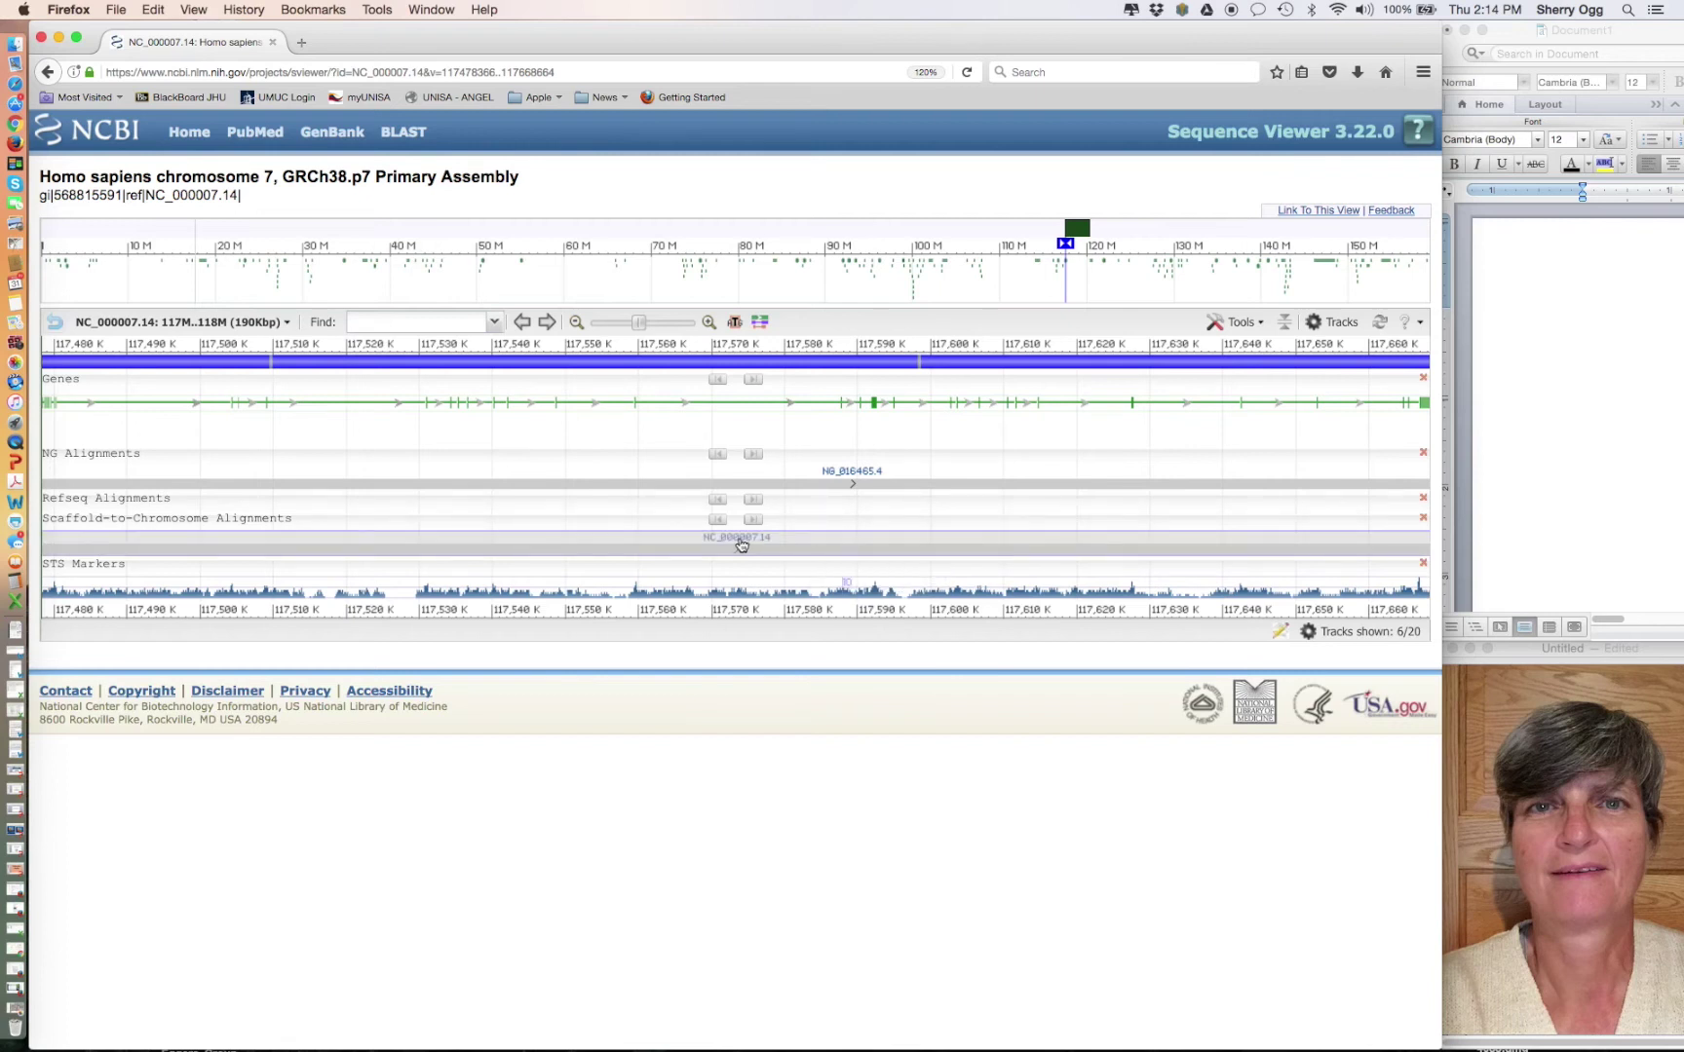
mouse_move(741, 546)
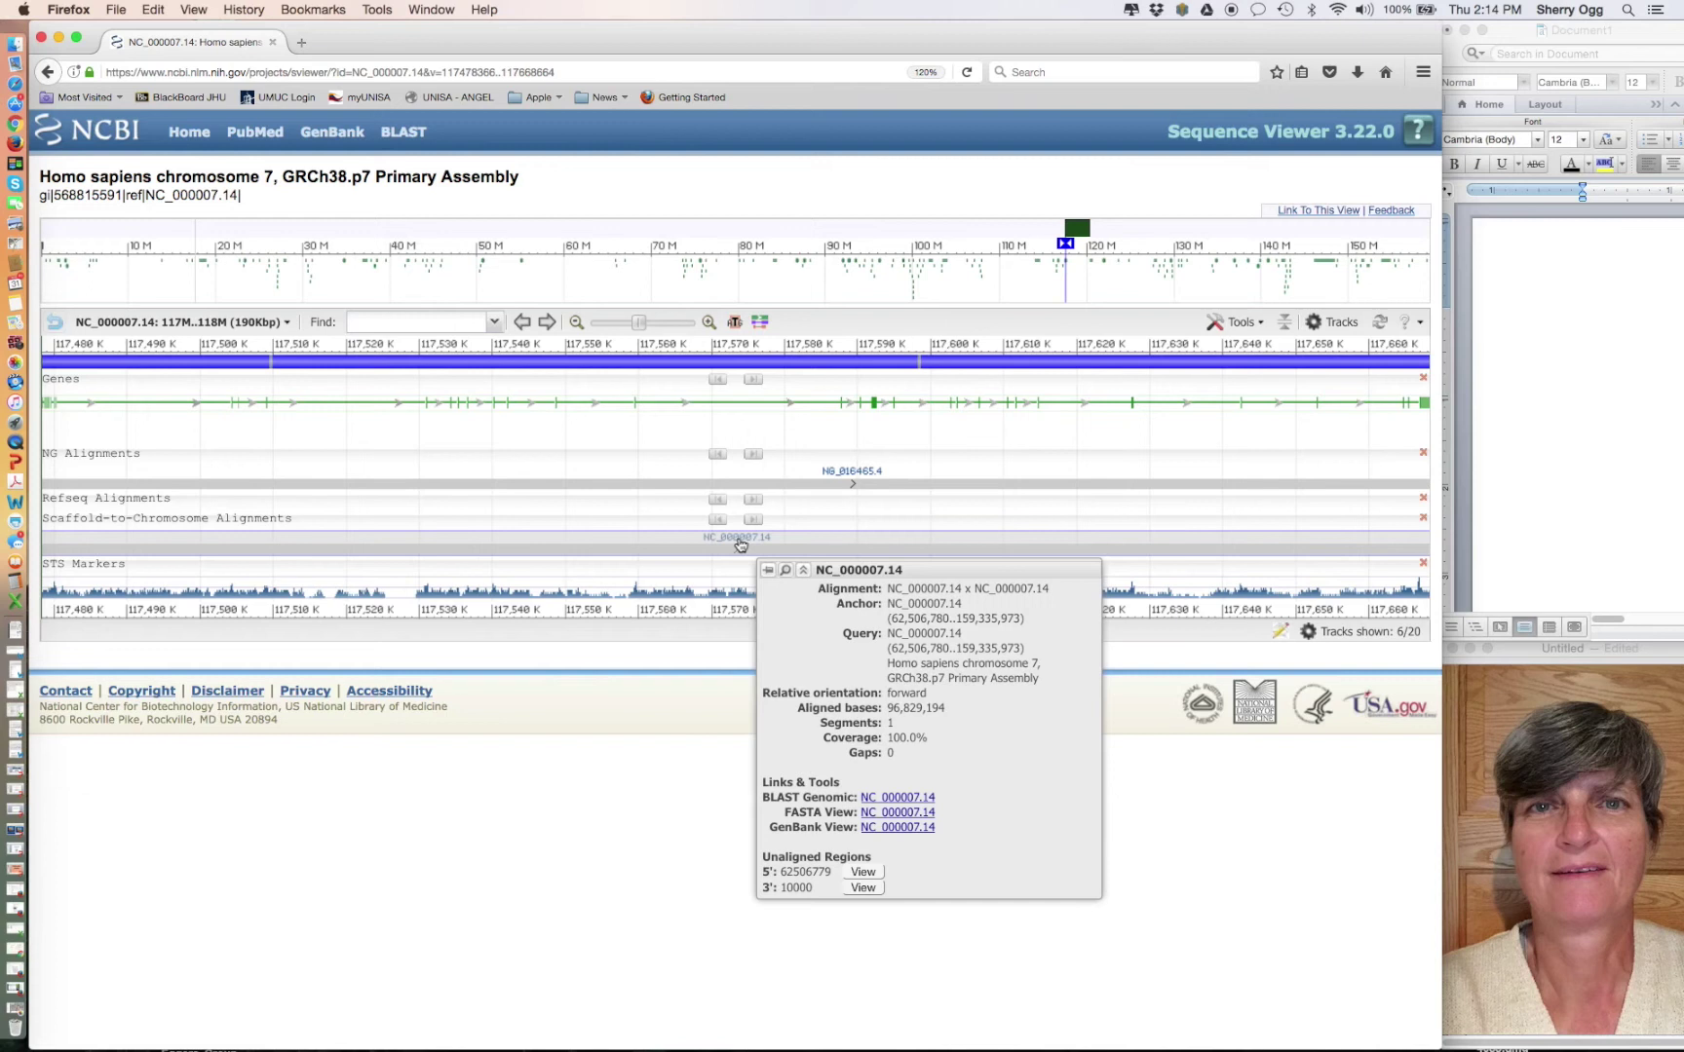
mouse_move(200, 586)
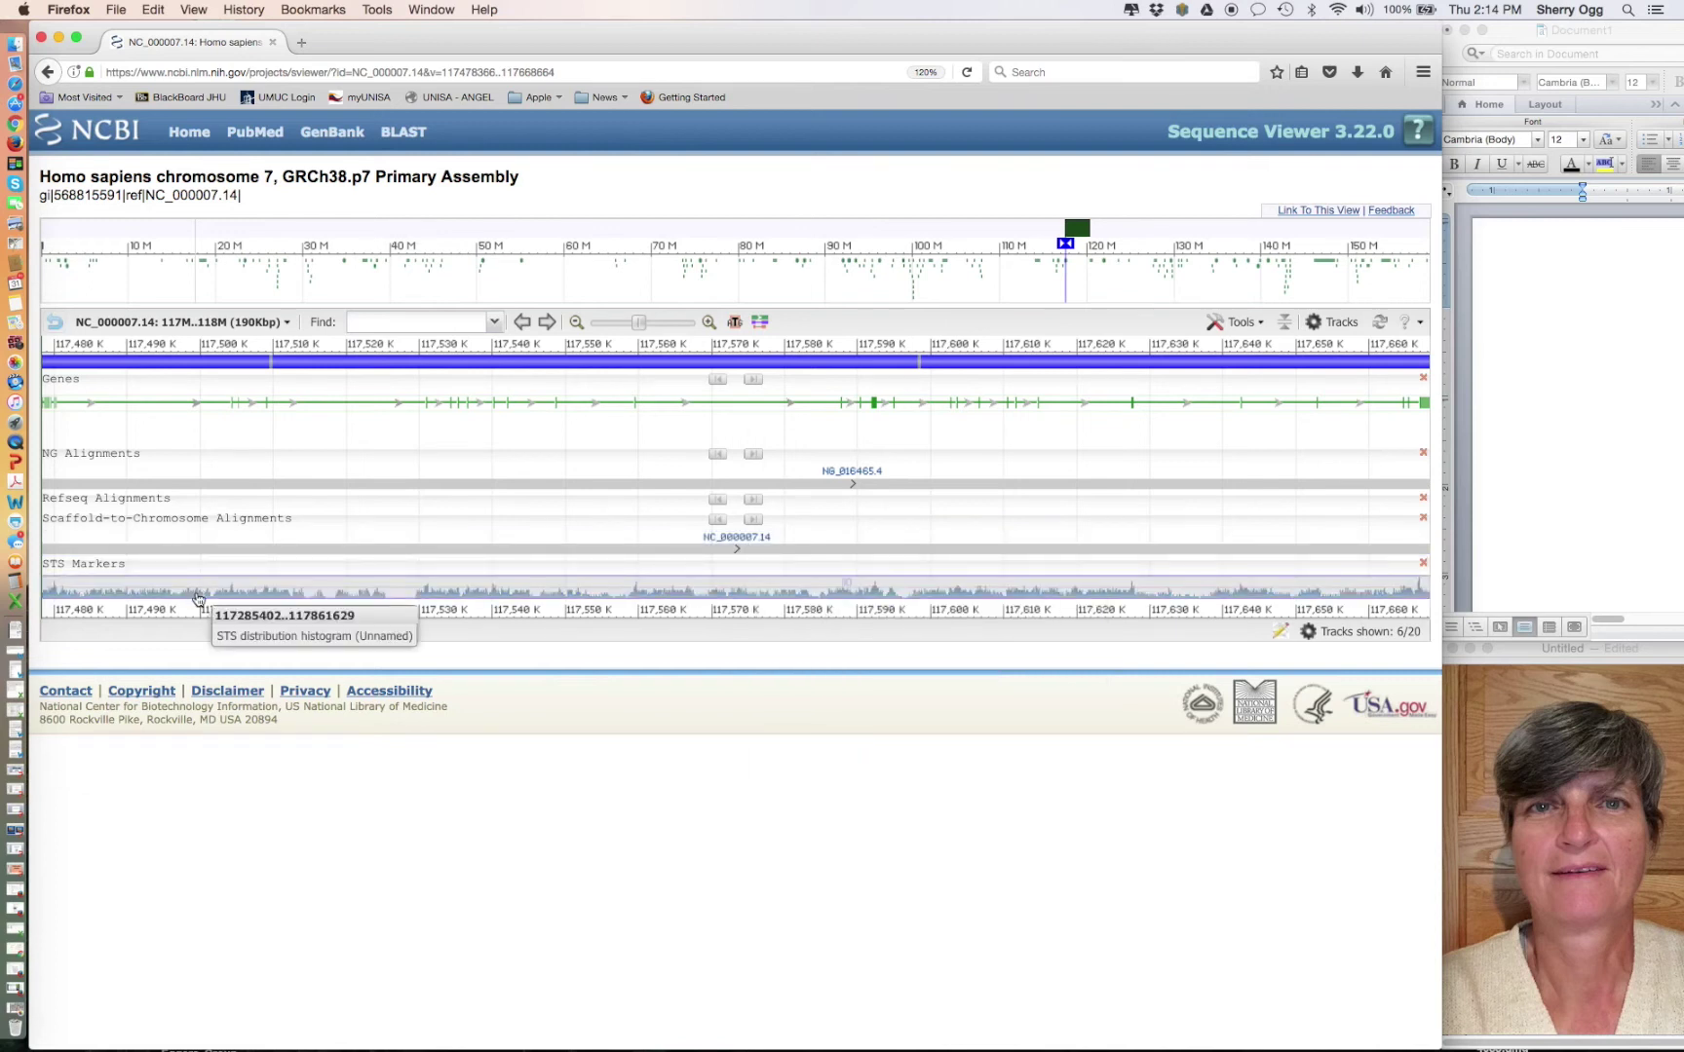
View the 200 CFTR-linked protein records via the 'pr' link, then return to the gene list.
click(47, 71)
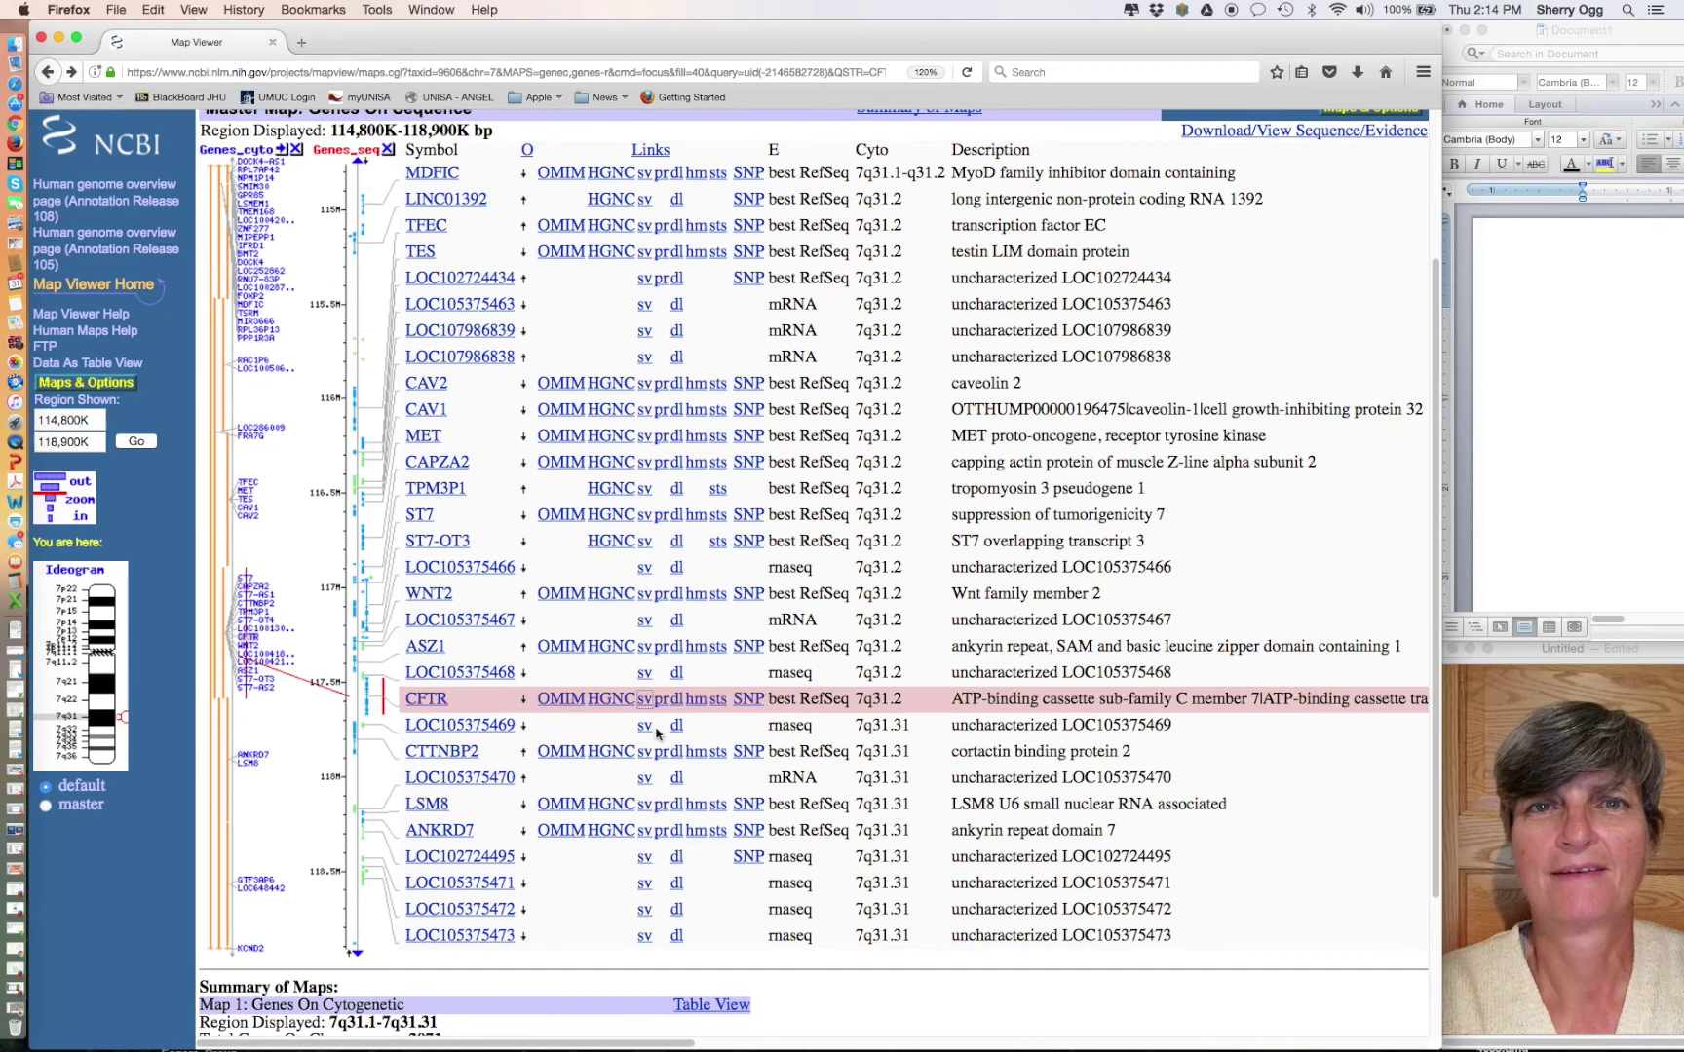
click(665, 702)
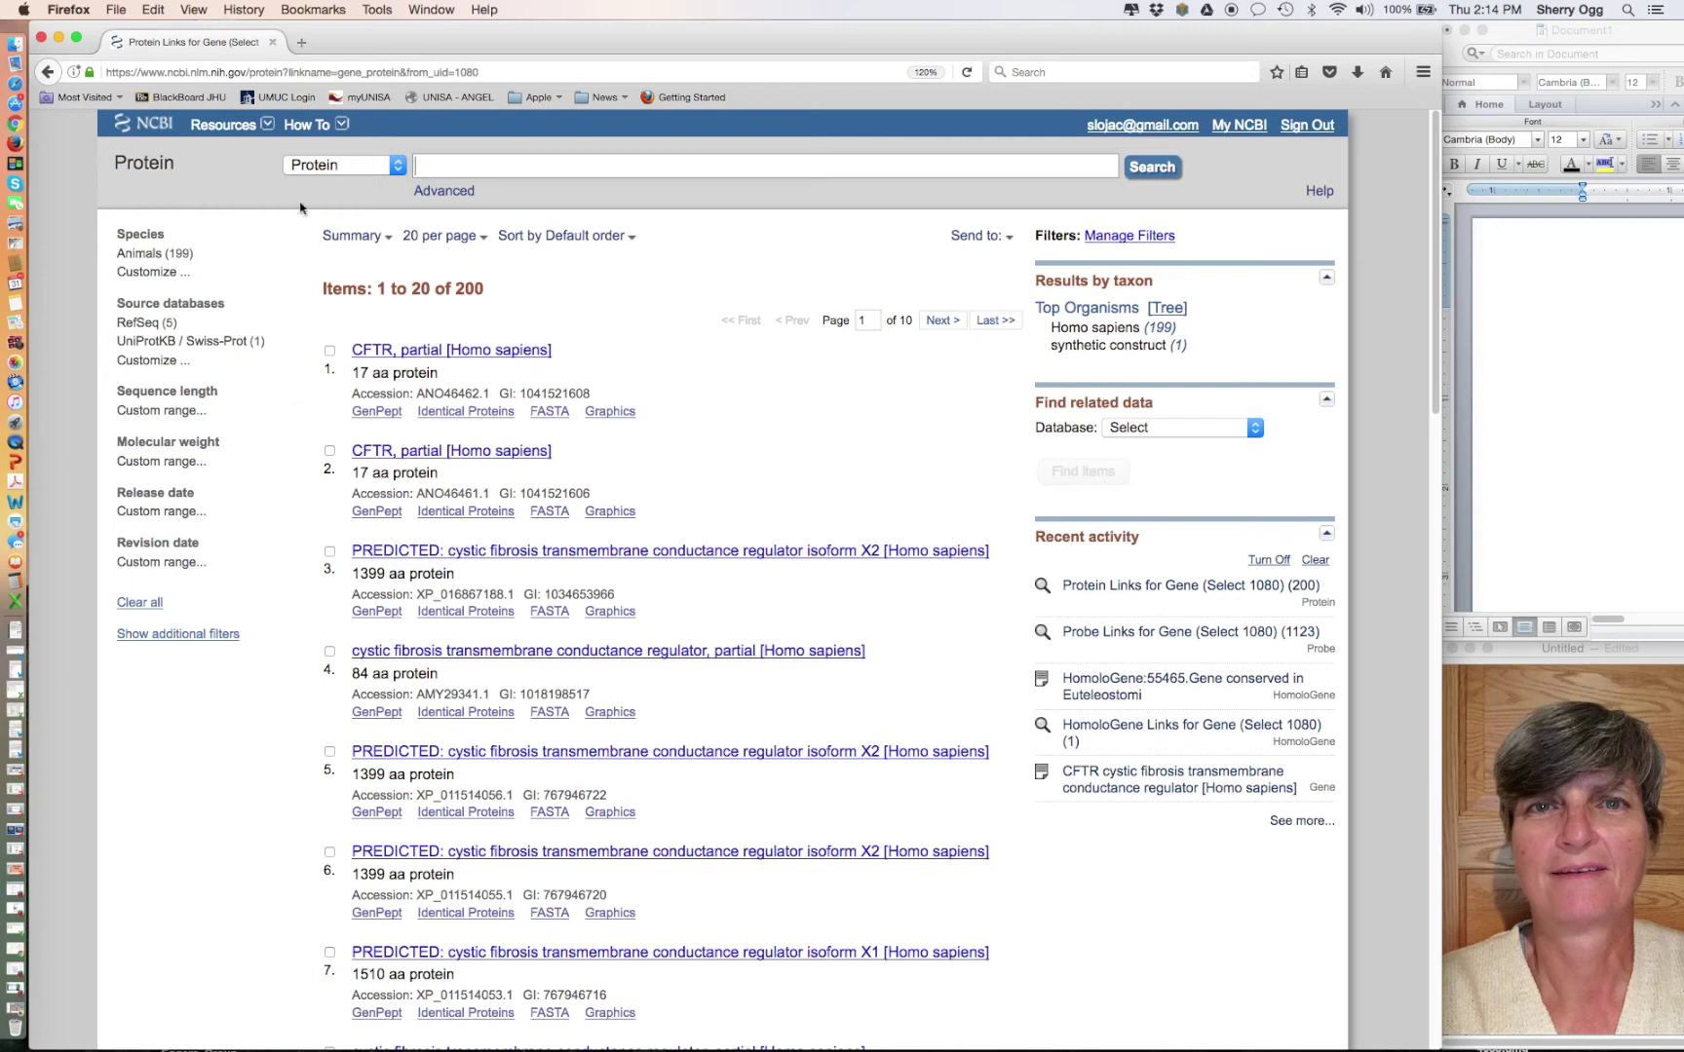
click(46, 72)
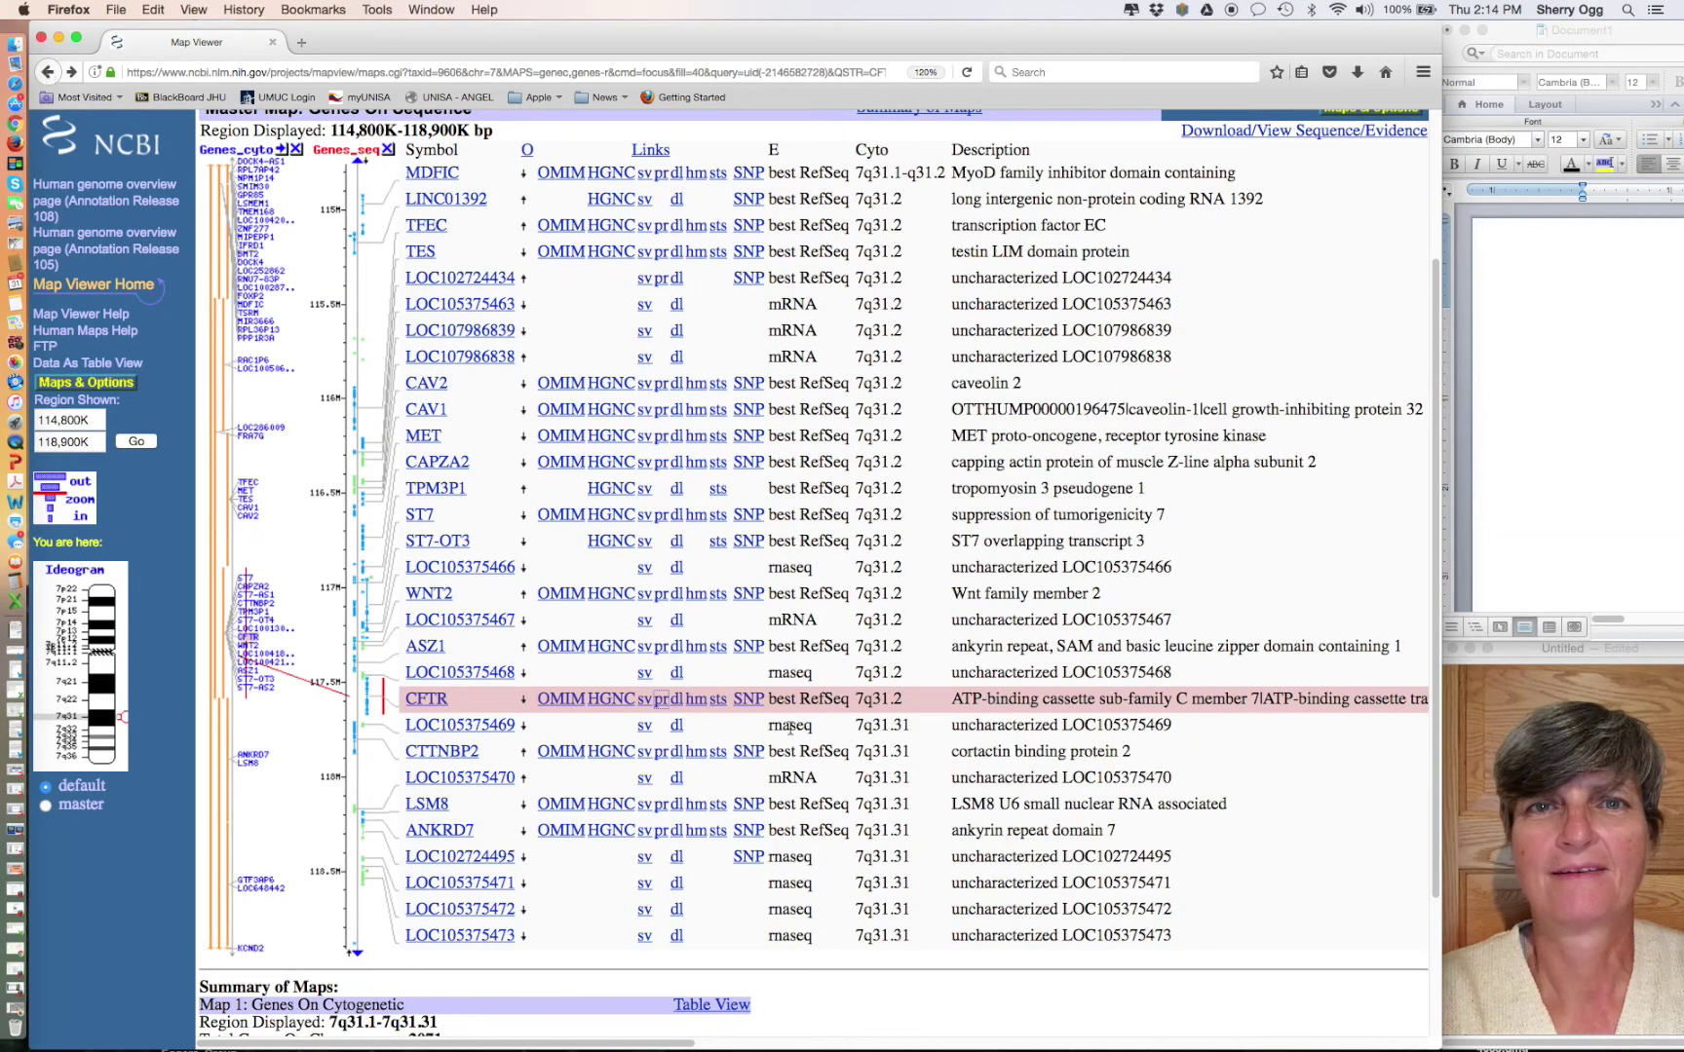
click(676, 701)
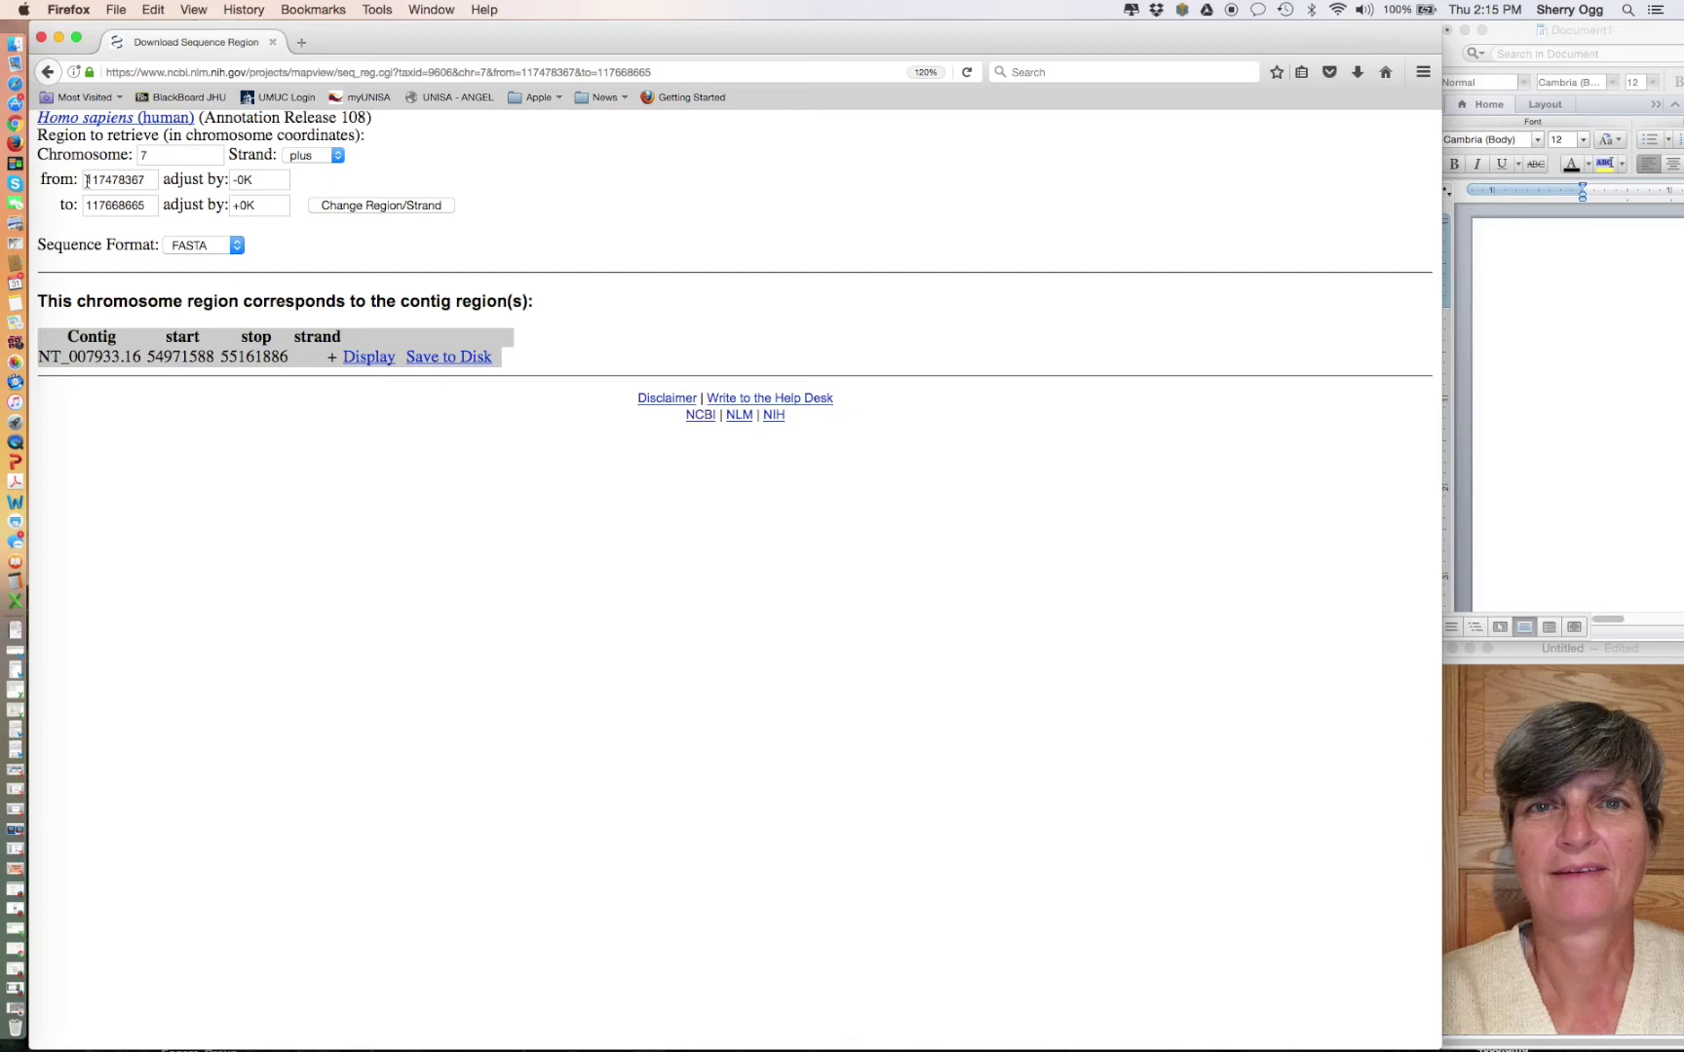
click(47, 72)
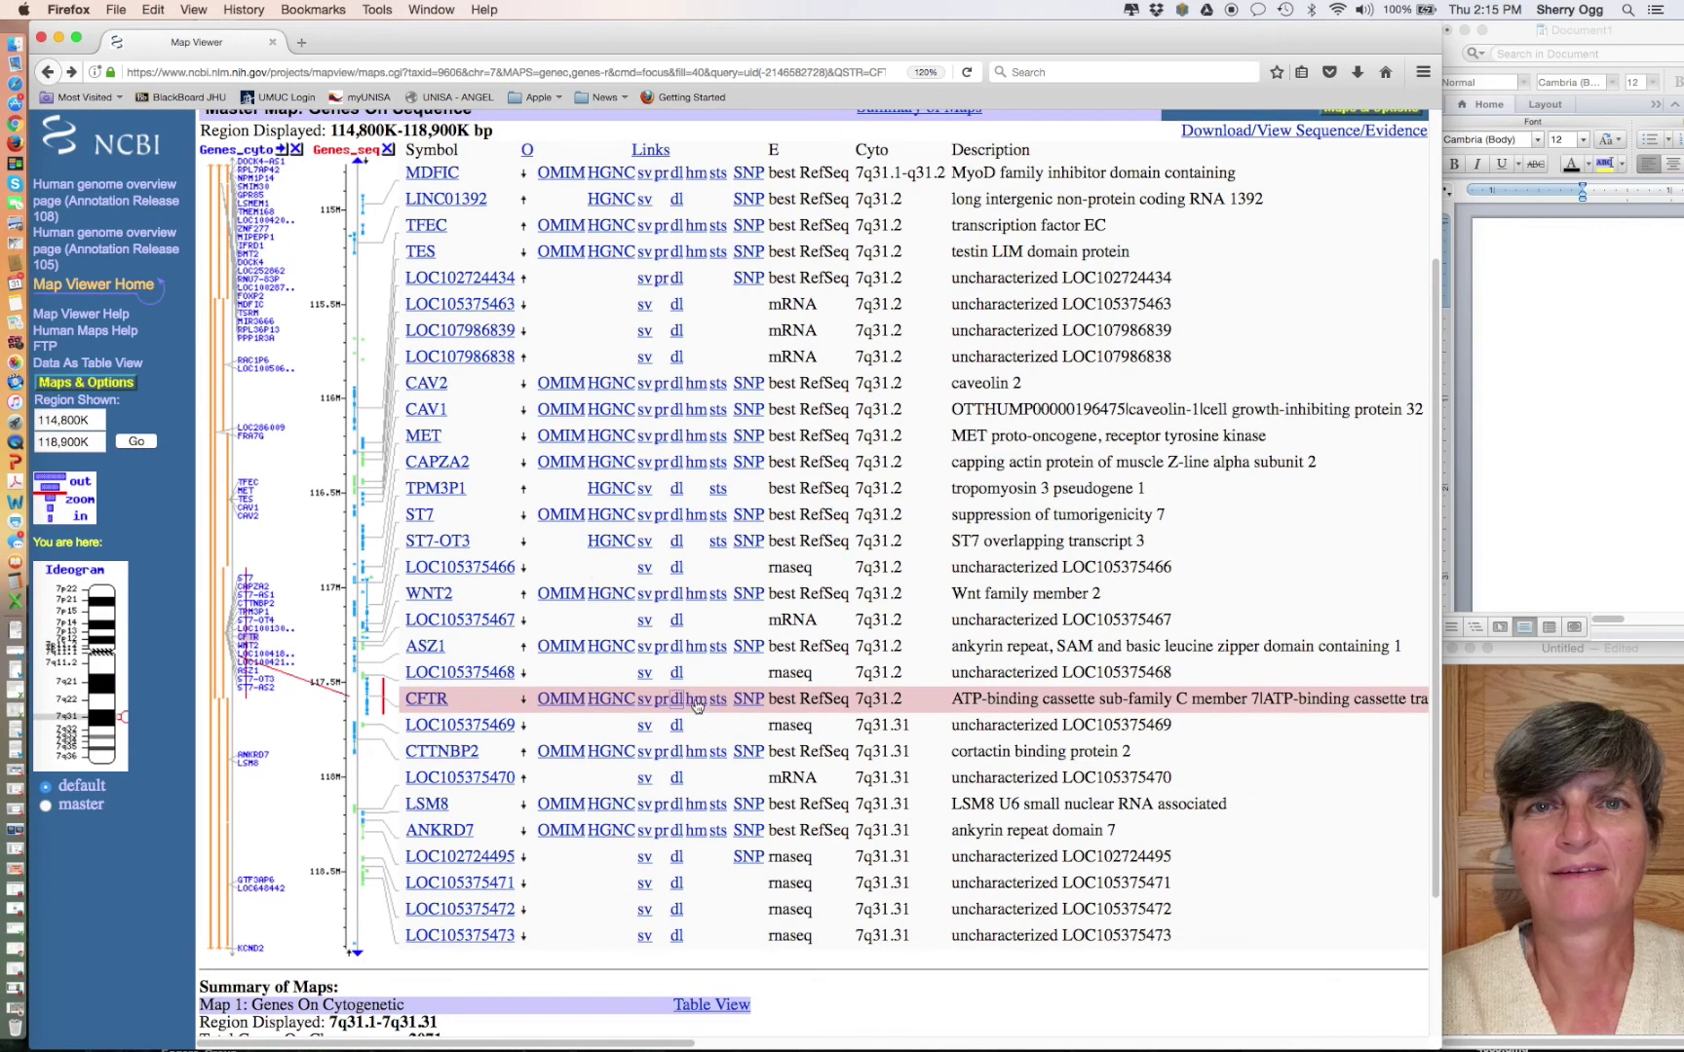
Review HomoloGene entry 55465 for CFTR across ten Euteleostomi species, then return to the gene list.
click(695, 700)
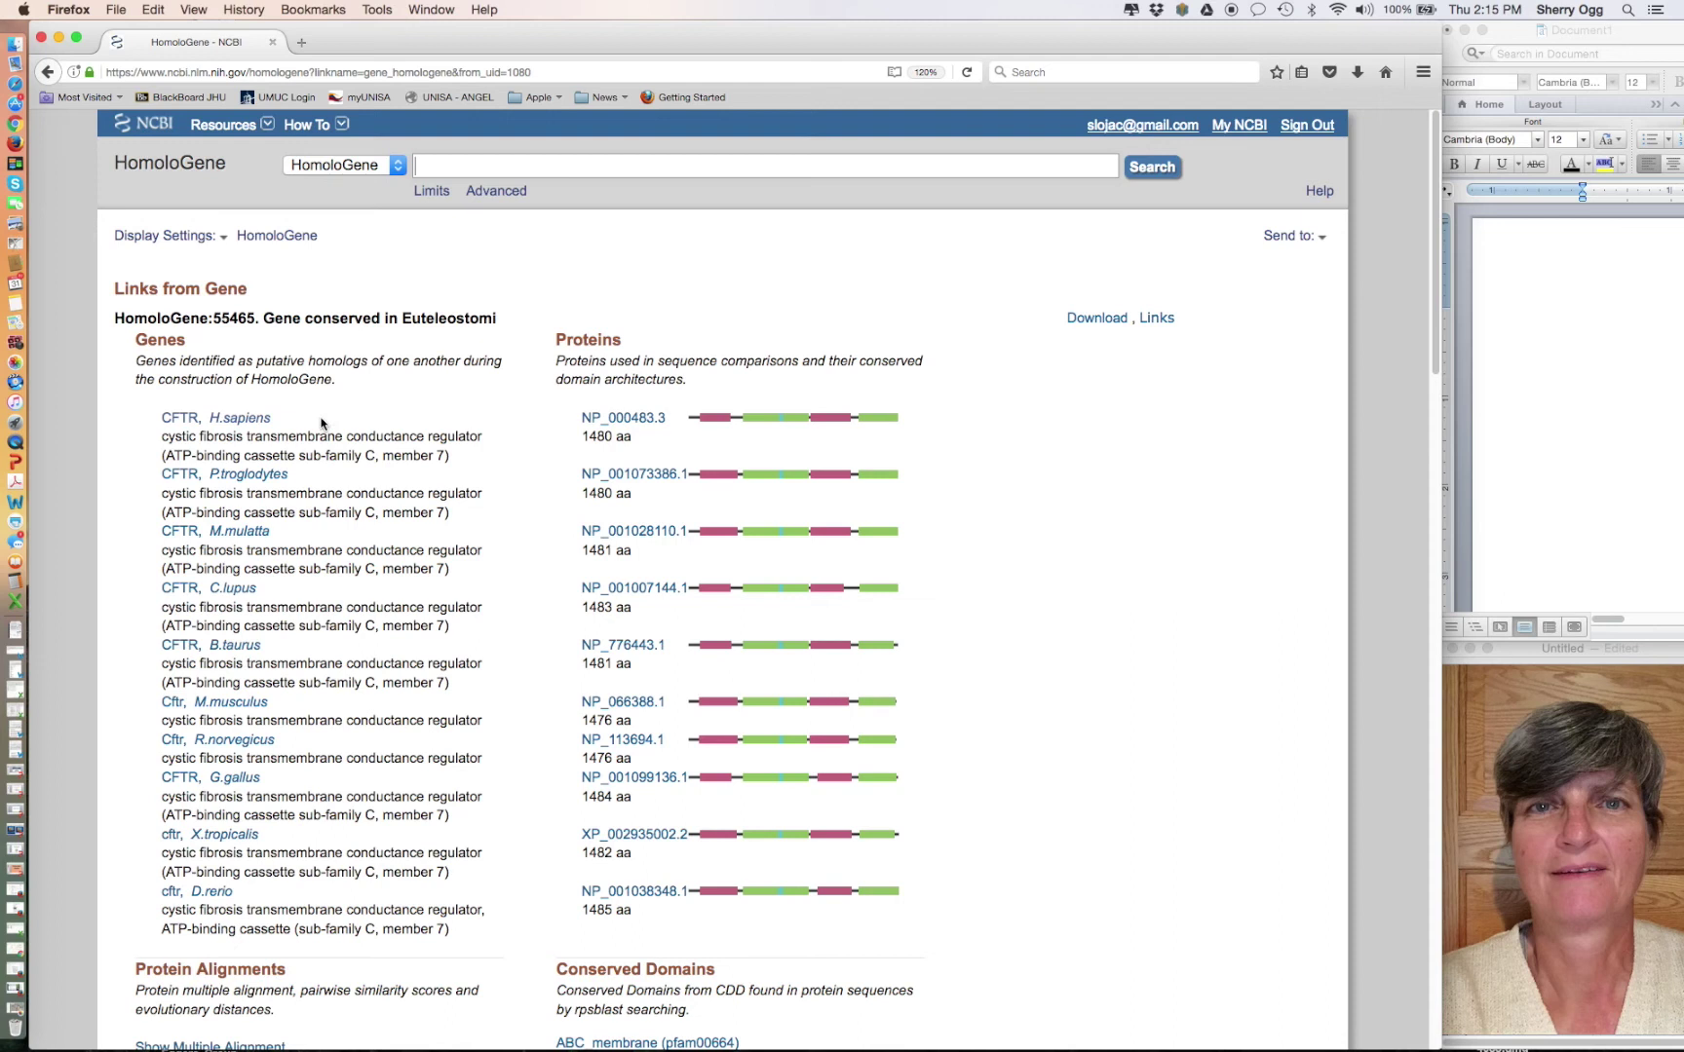
click(285, 651)
click(291, 706)
click(47, 74)
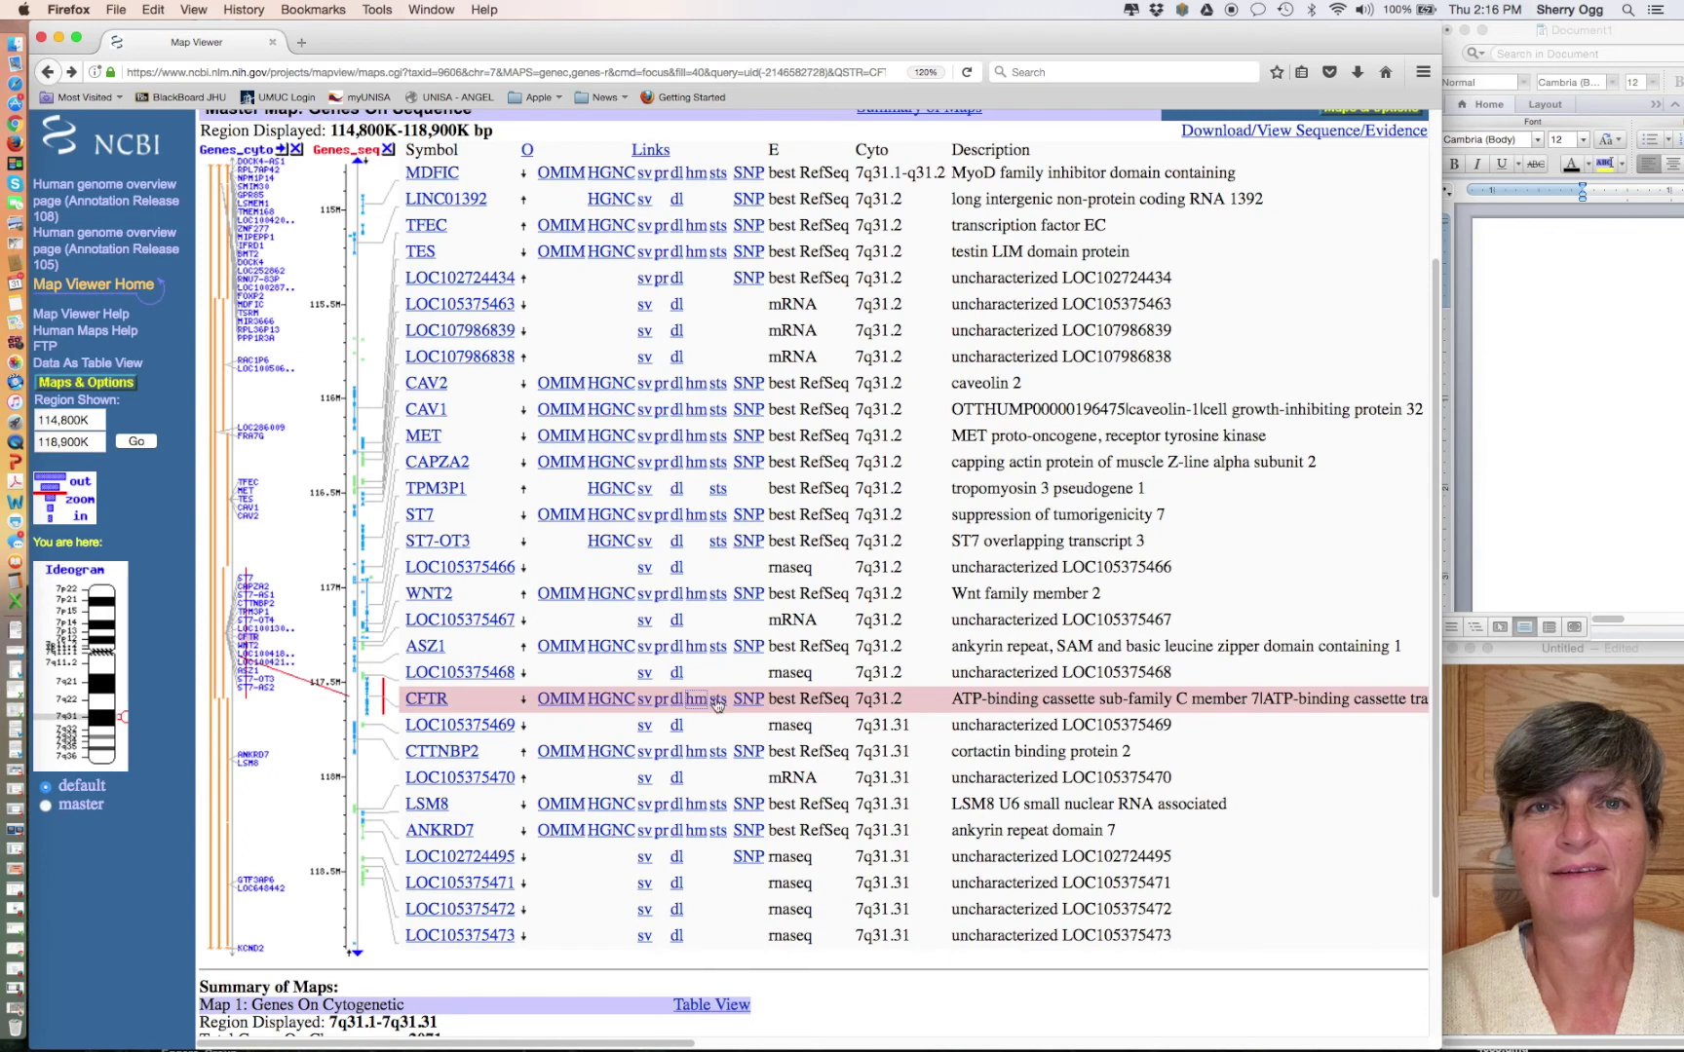
Browse the 1123 CFTR-linked probe records via the 'sts' link, then return to the gene list.
click(719, 704)
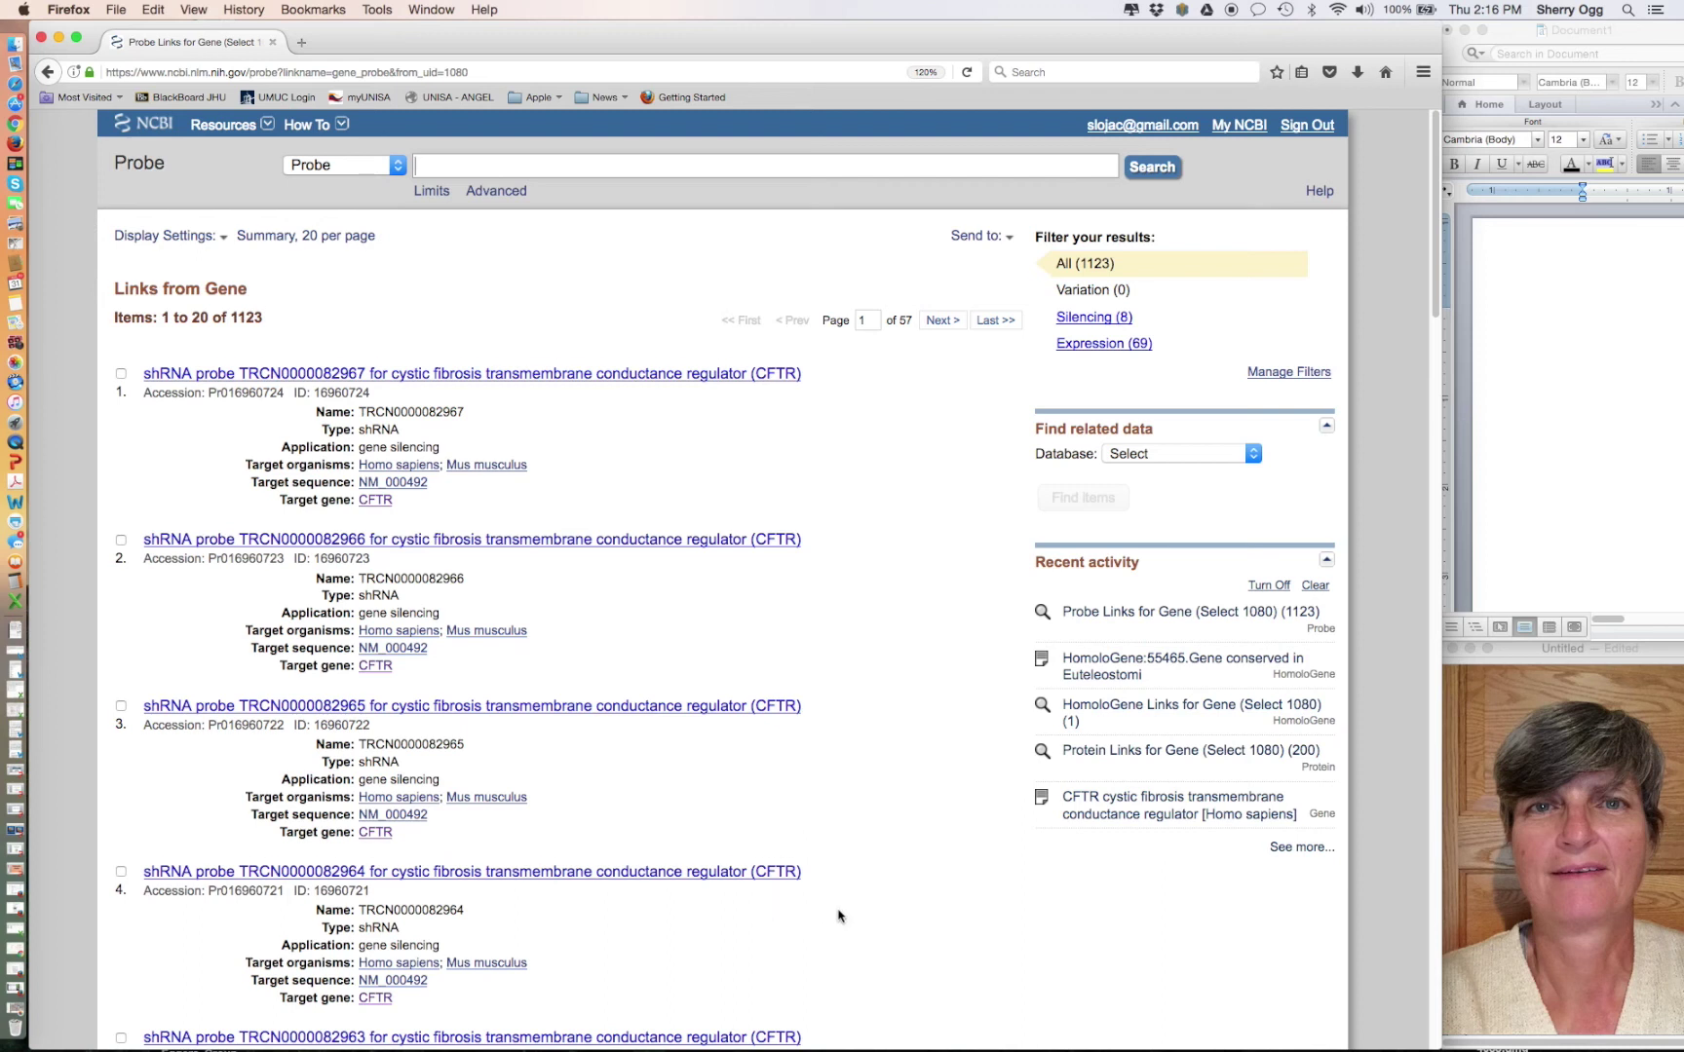
scroll(834, 913, down, 1)
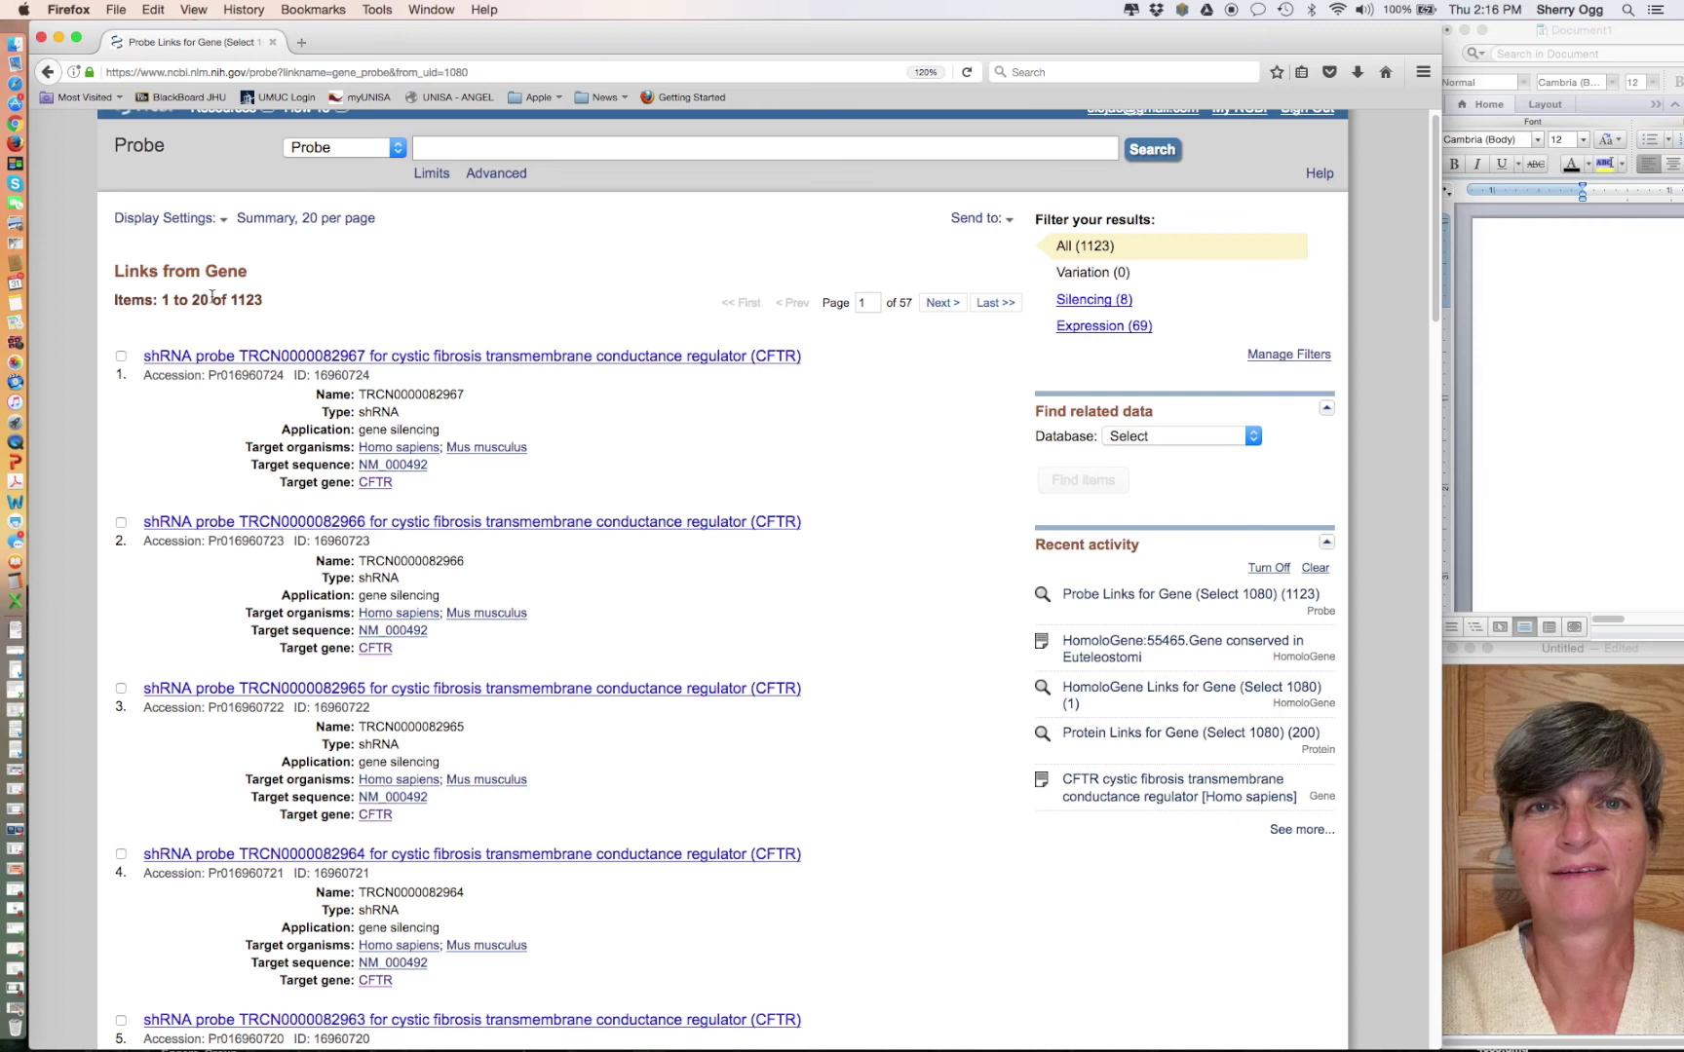
scroll(211, 297, up, 1)
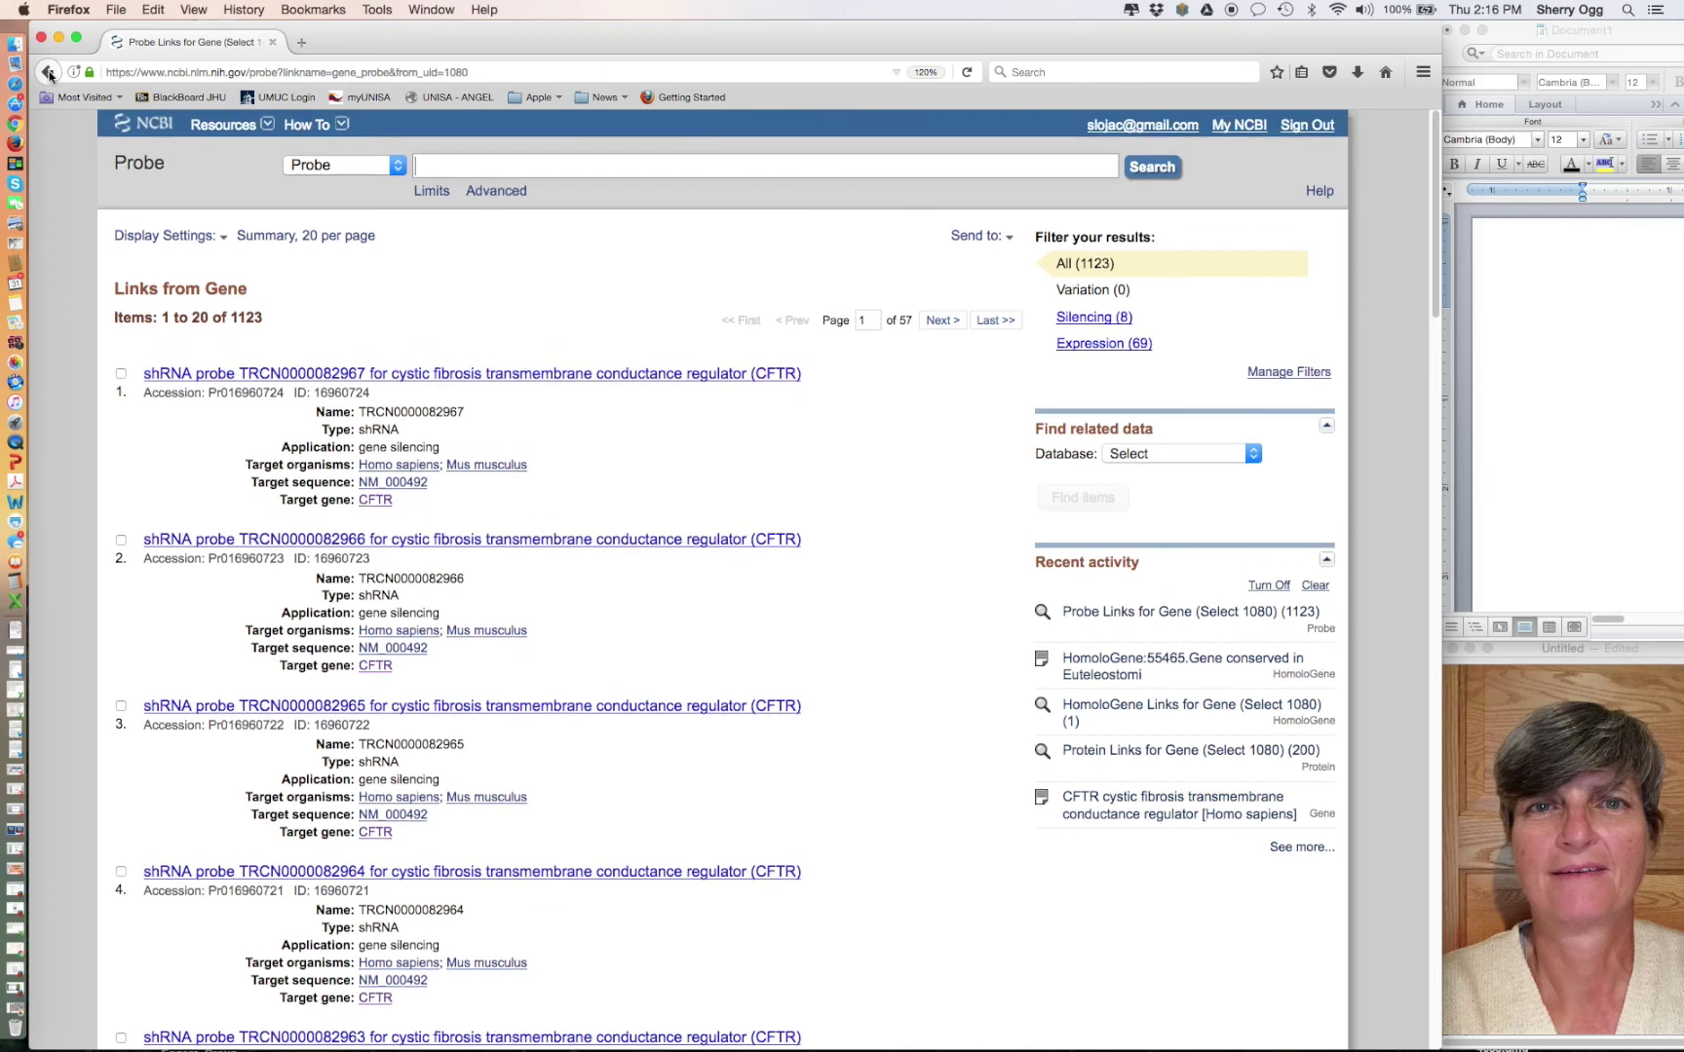
click(49, 72)
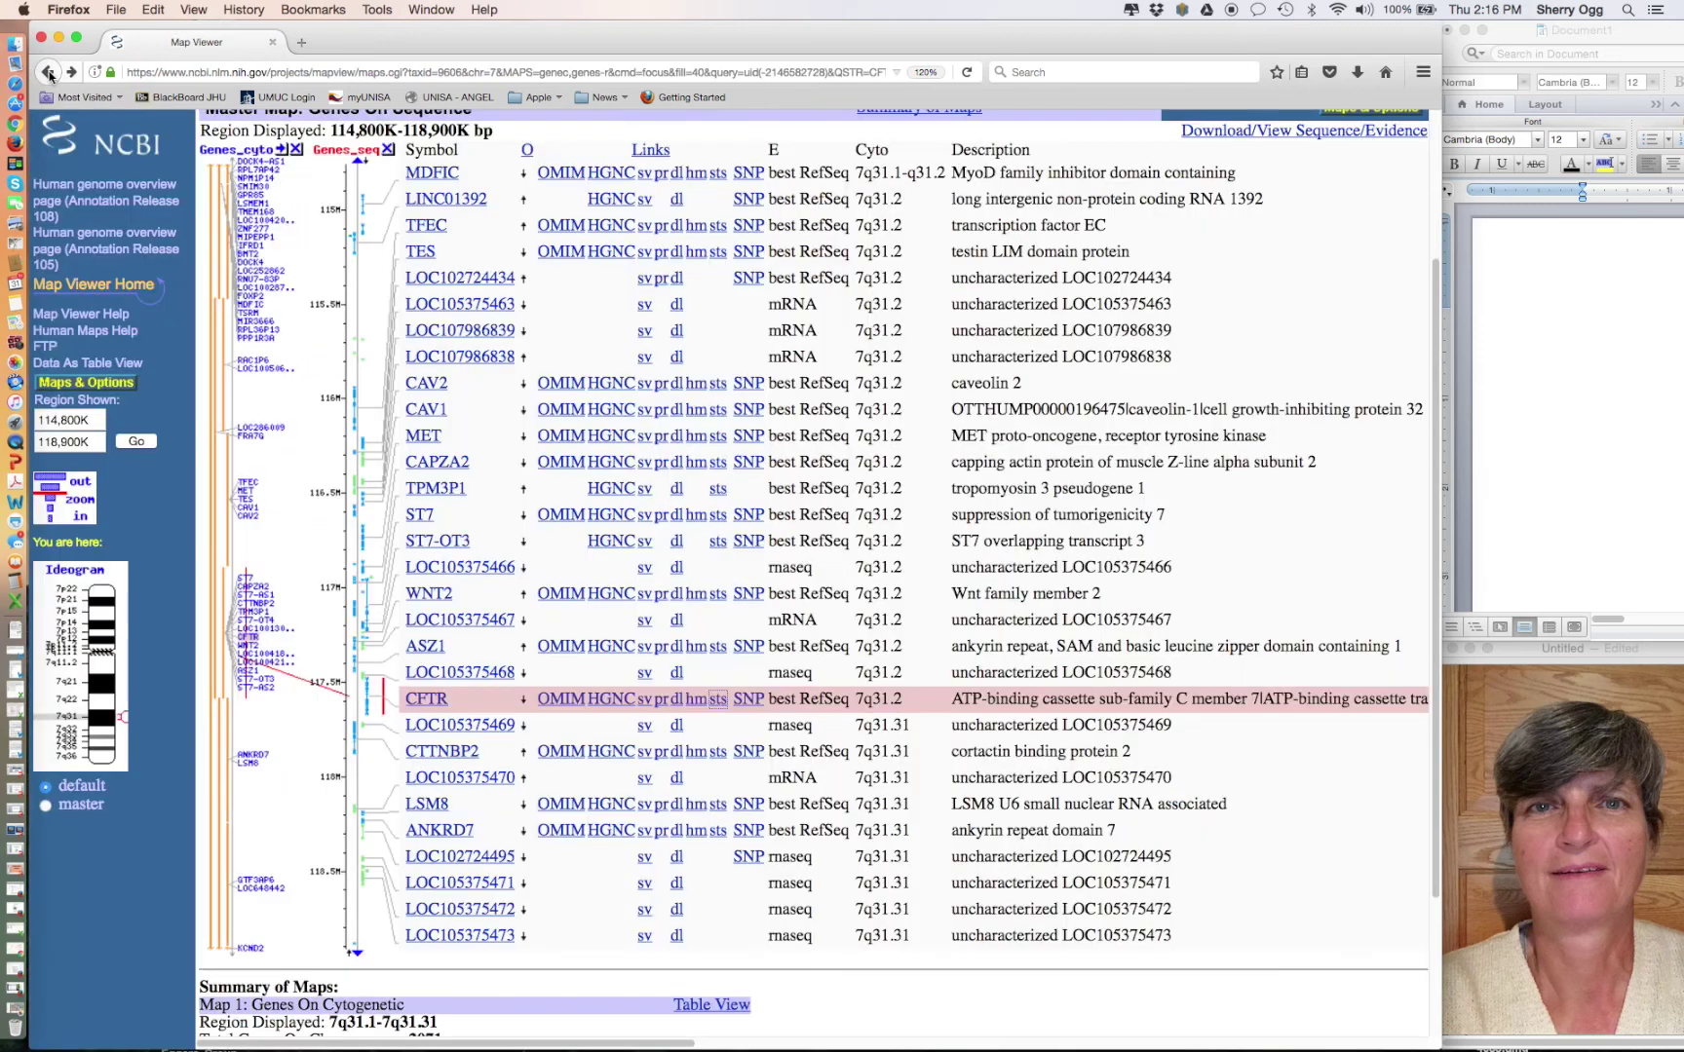
Open the dbSNP variants linked to CFTR (geneID 1080) and scroll down through the variant table.
click(748, 699)
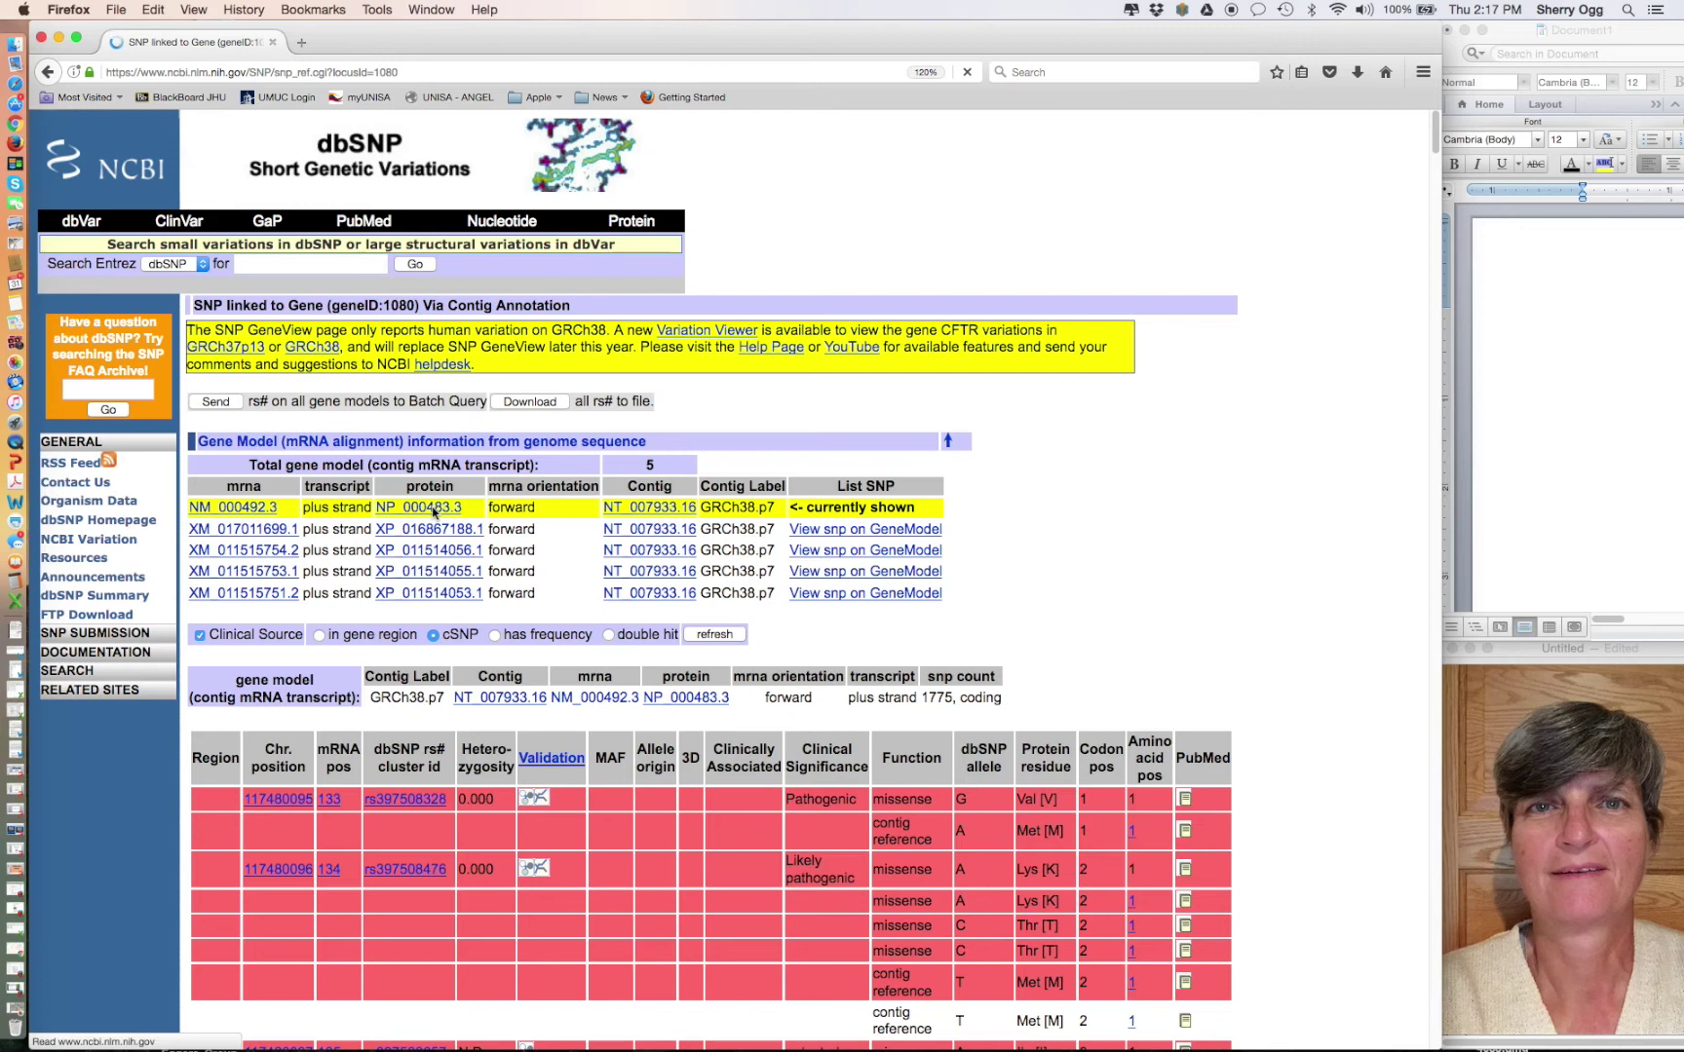
scroll(1334, 784, down, 5)
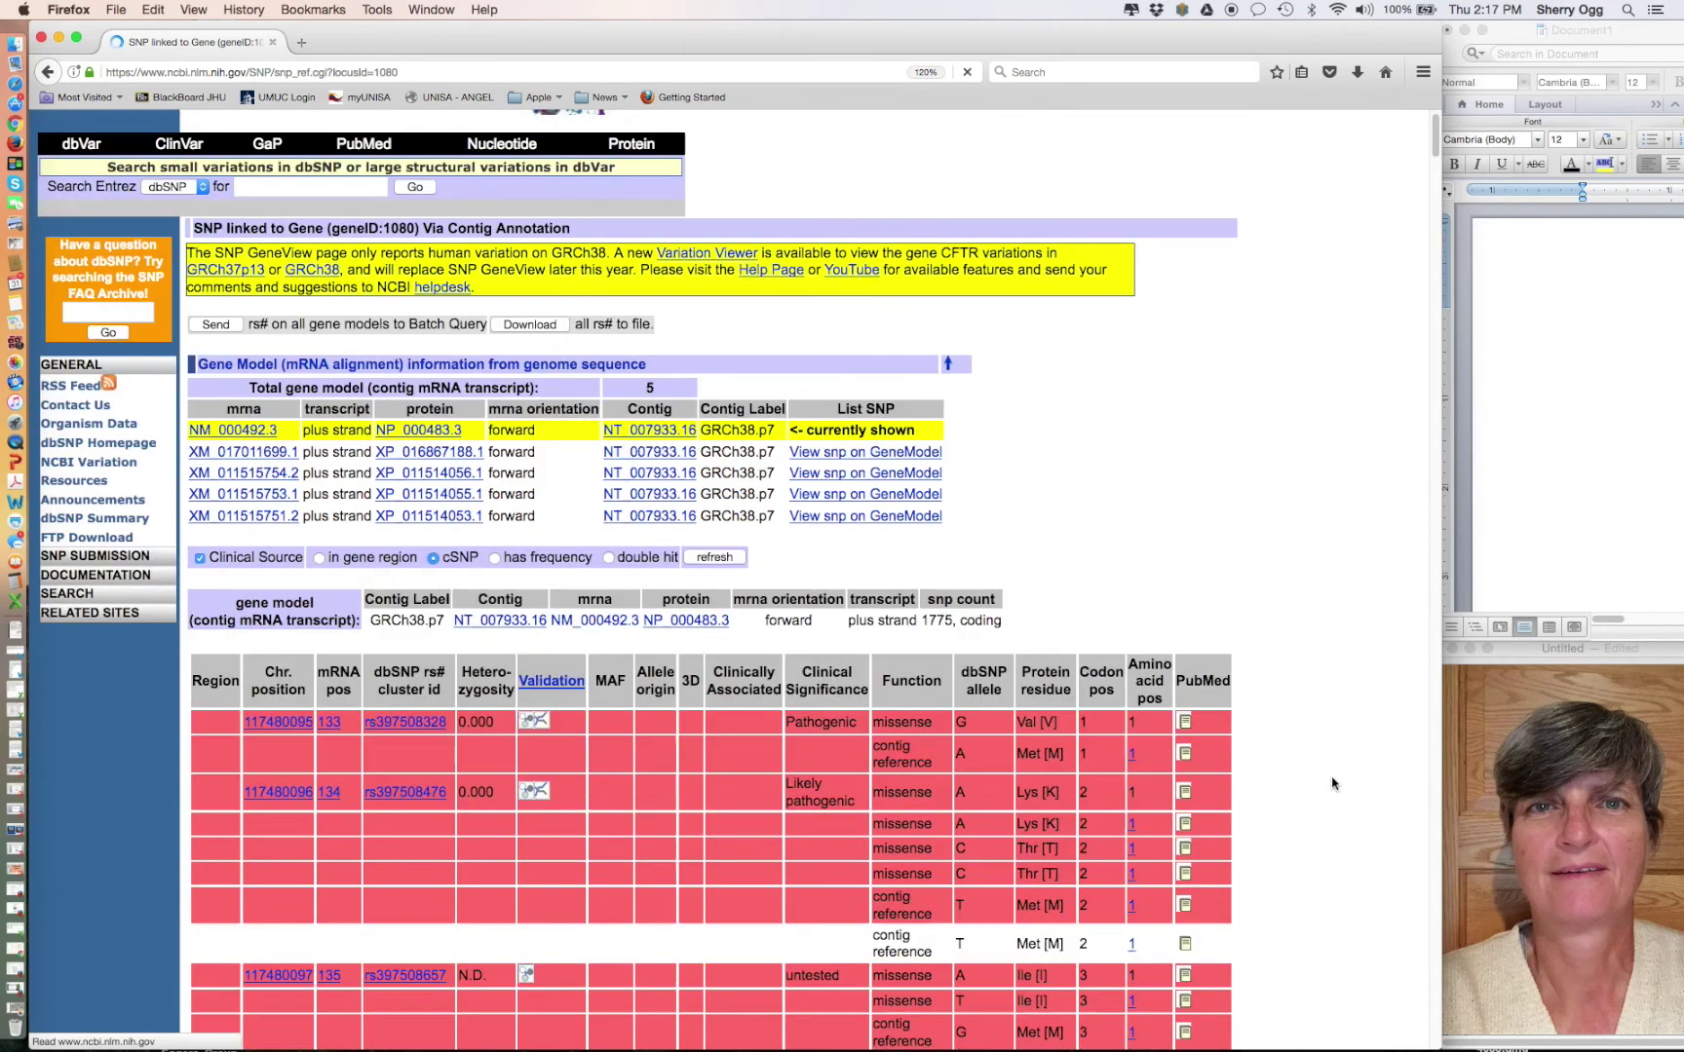
scroll(1331, 780, down, 5)
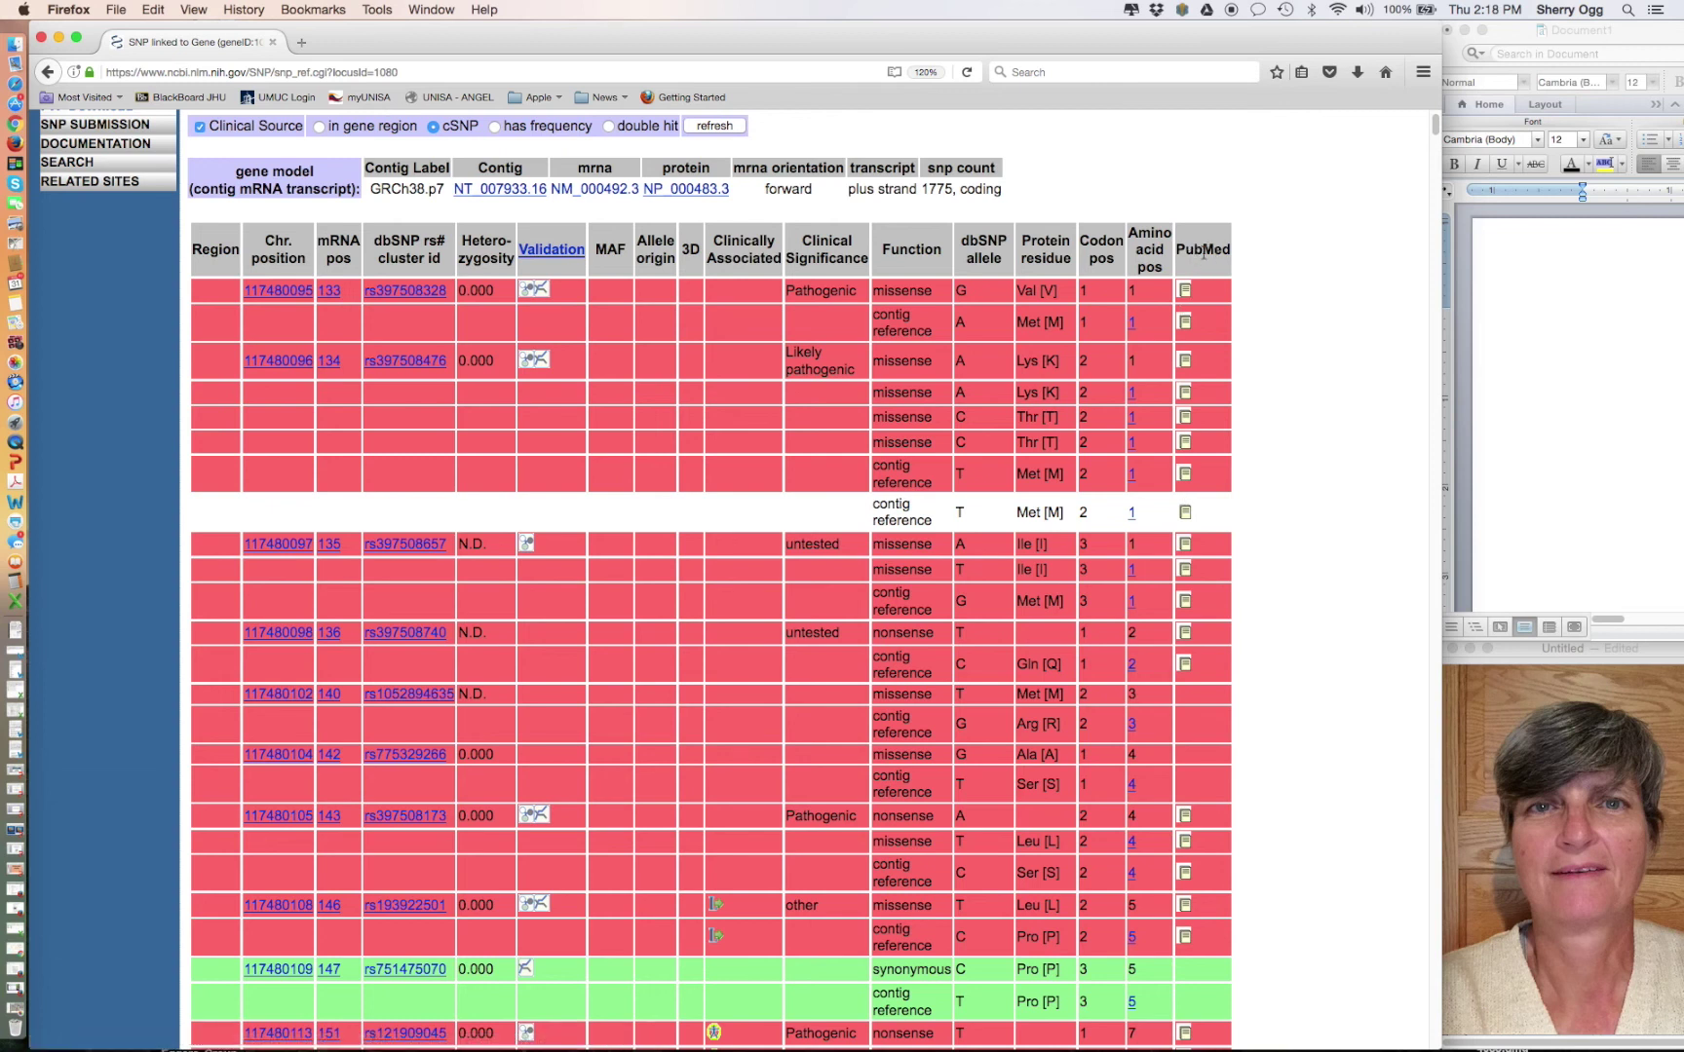
Scroll further through the CFTR SNP table, then go back to the Map Viewer chromosome 7 gene list.
scroll(1286, 926, down, 5)
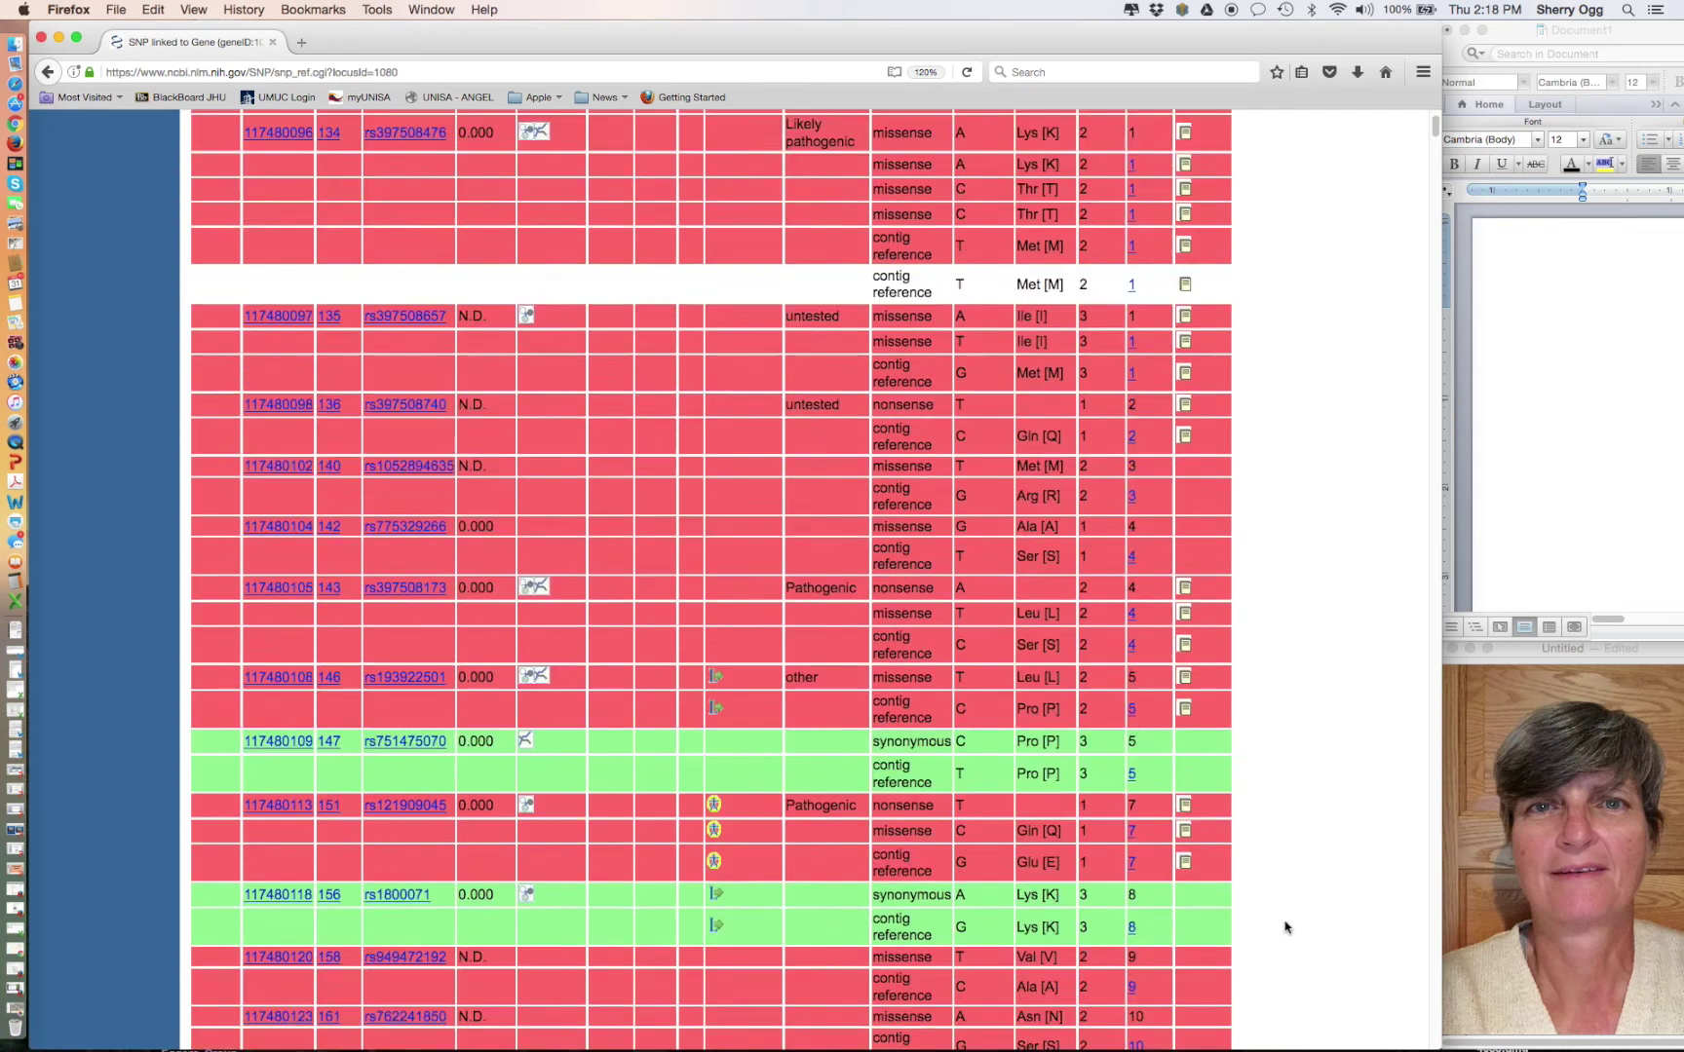
scroll(1286, 927, down, 8)
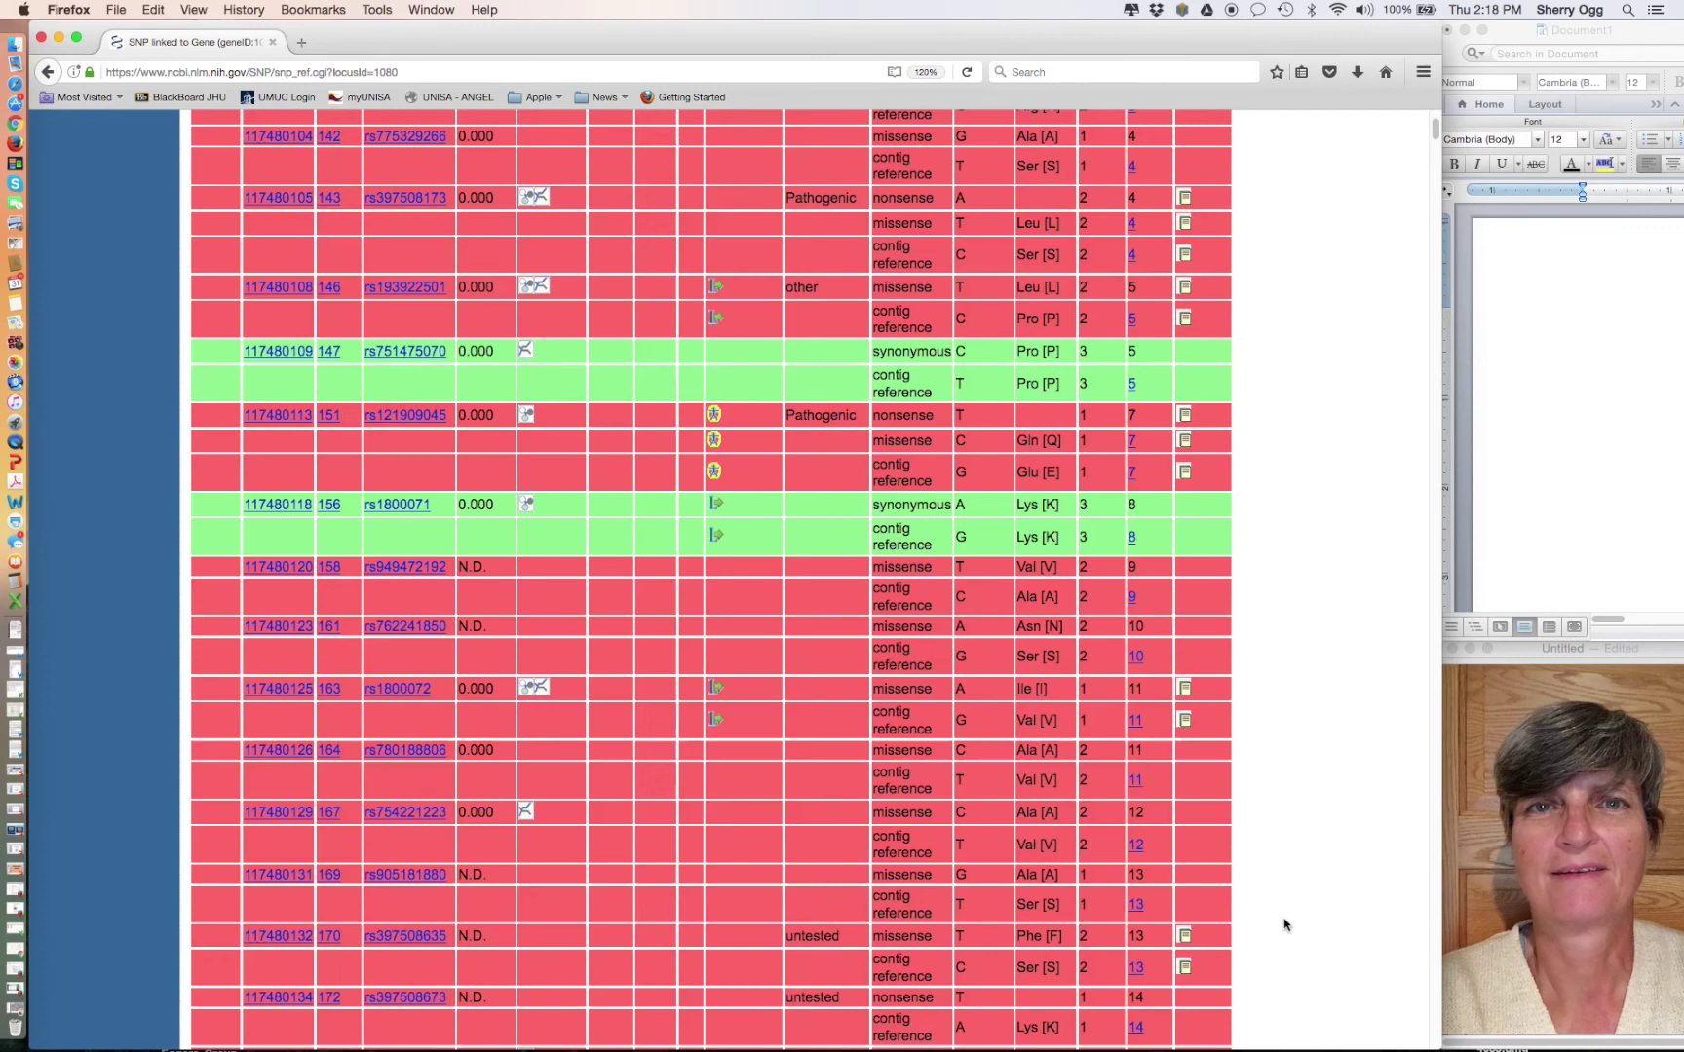
scroll(1284, 923, down, 3)
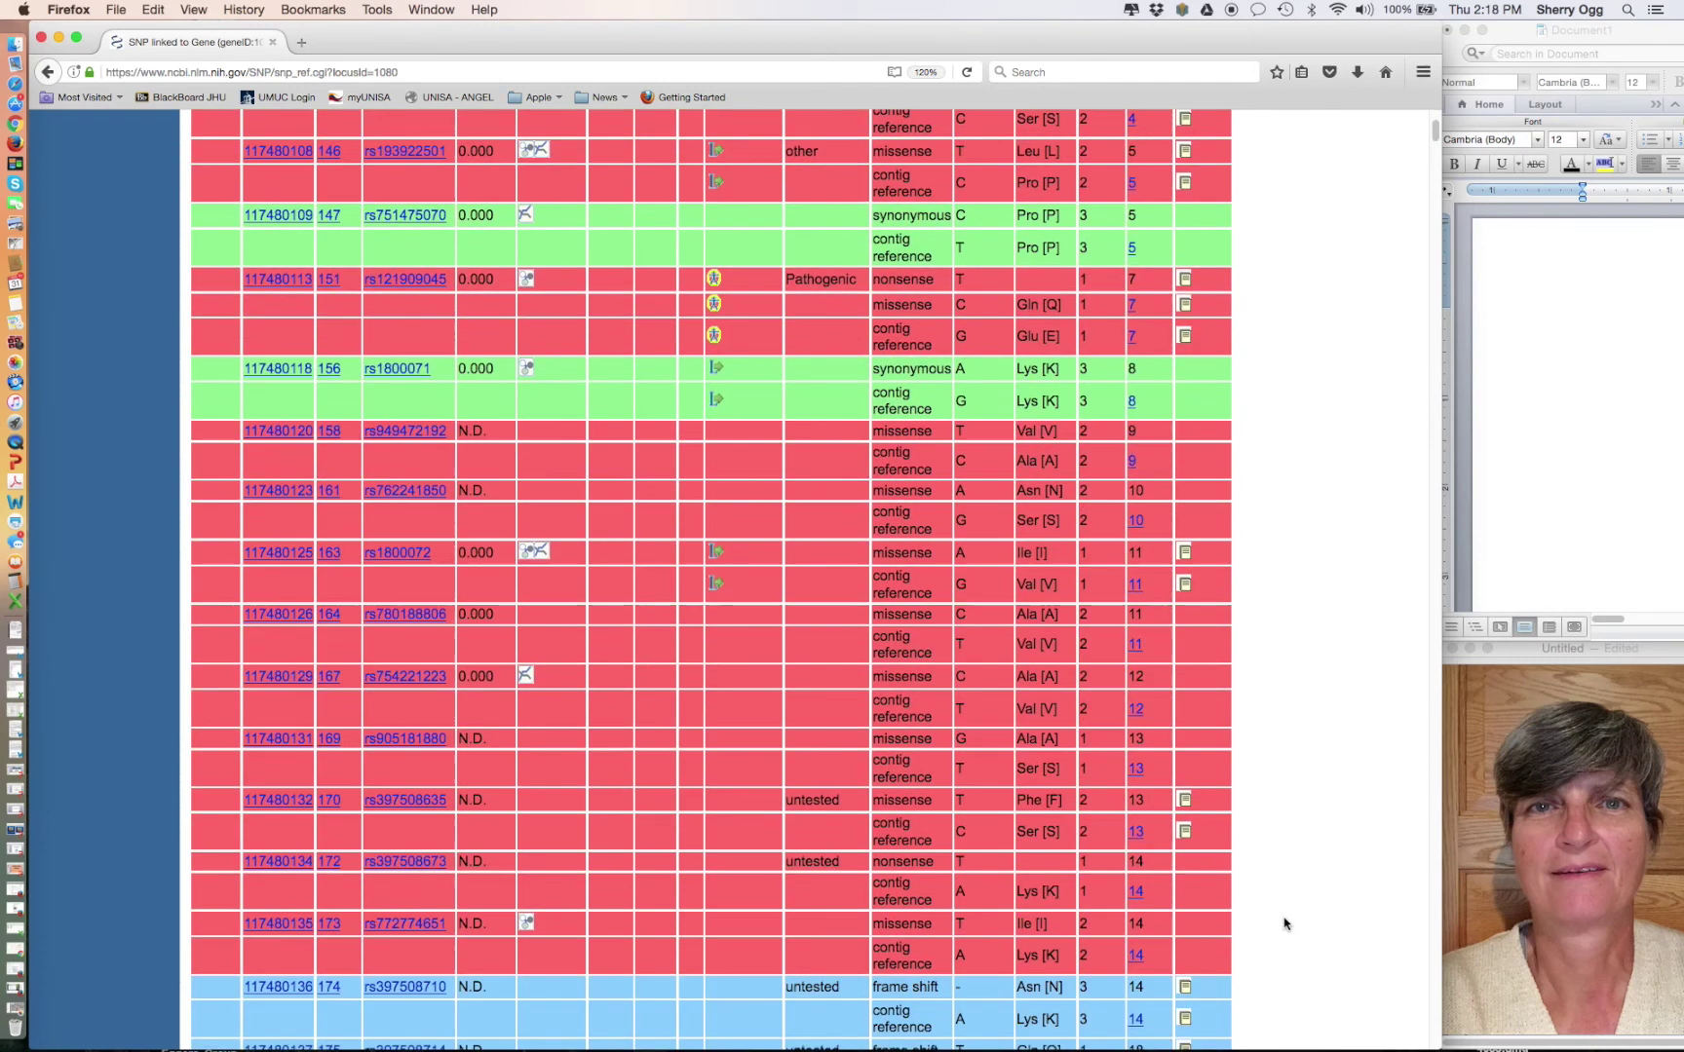
scroll(1284, 923, down, 3)
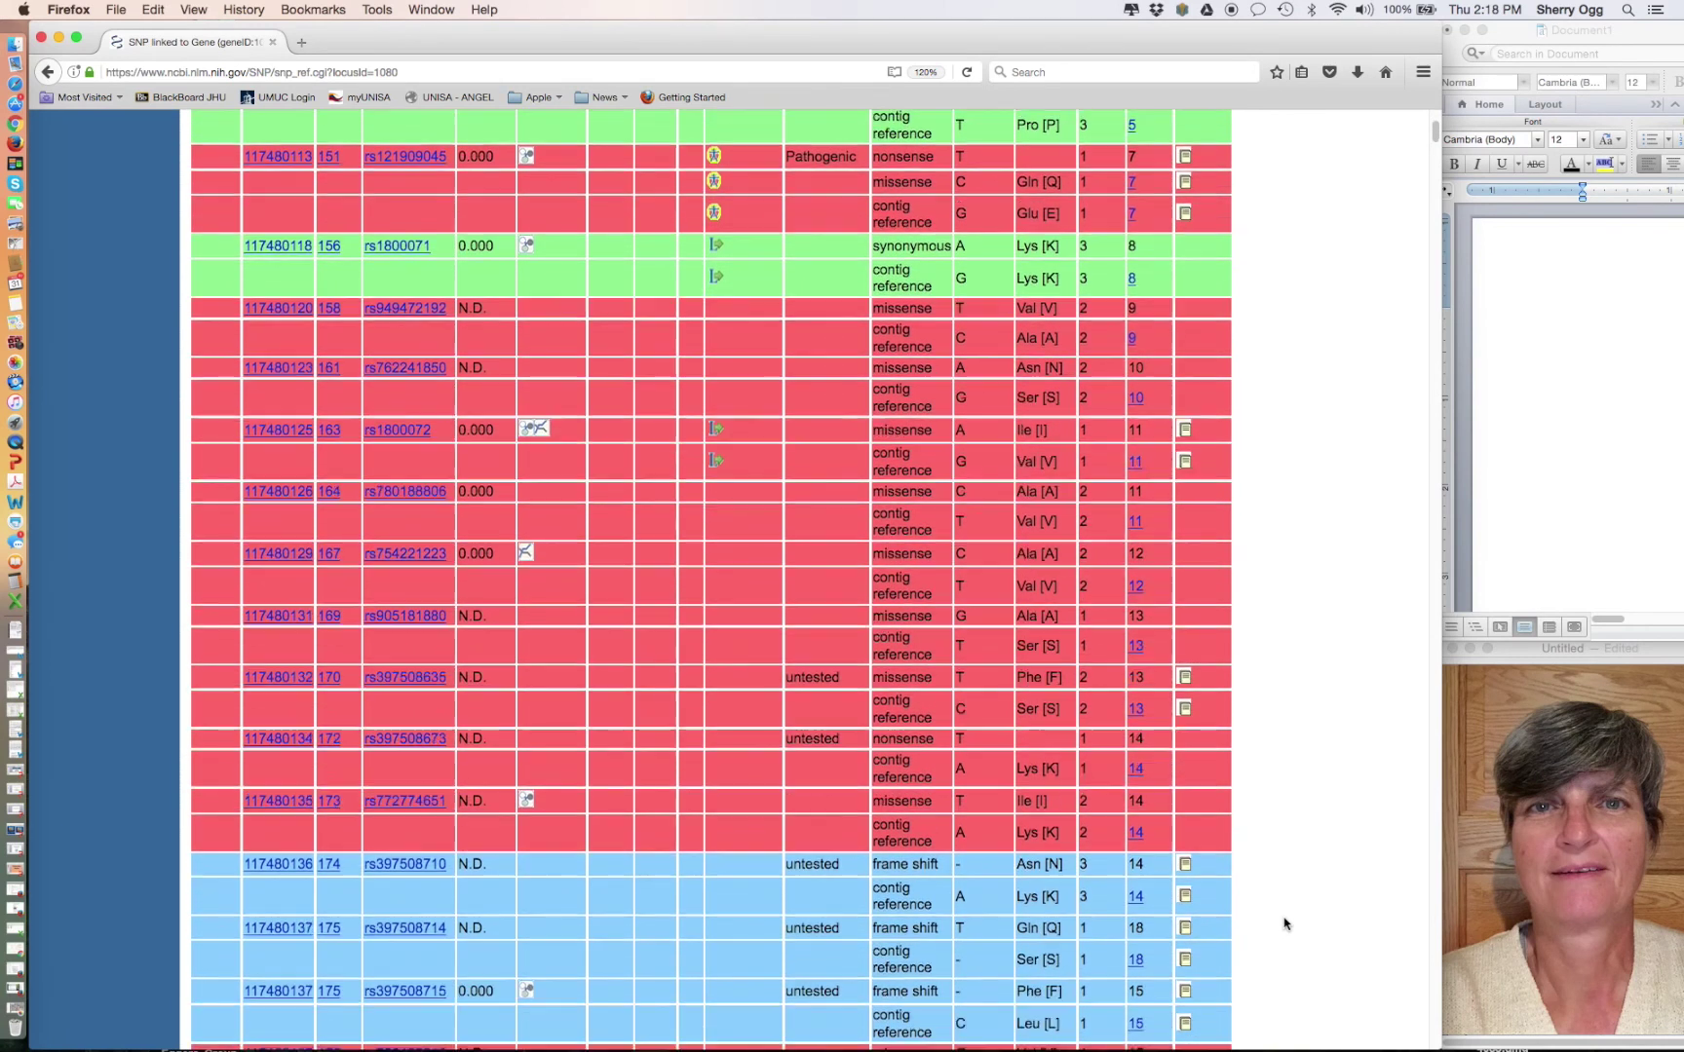
scroll(1285, 924, down, 4)
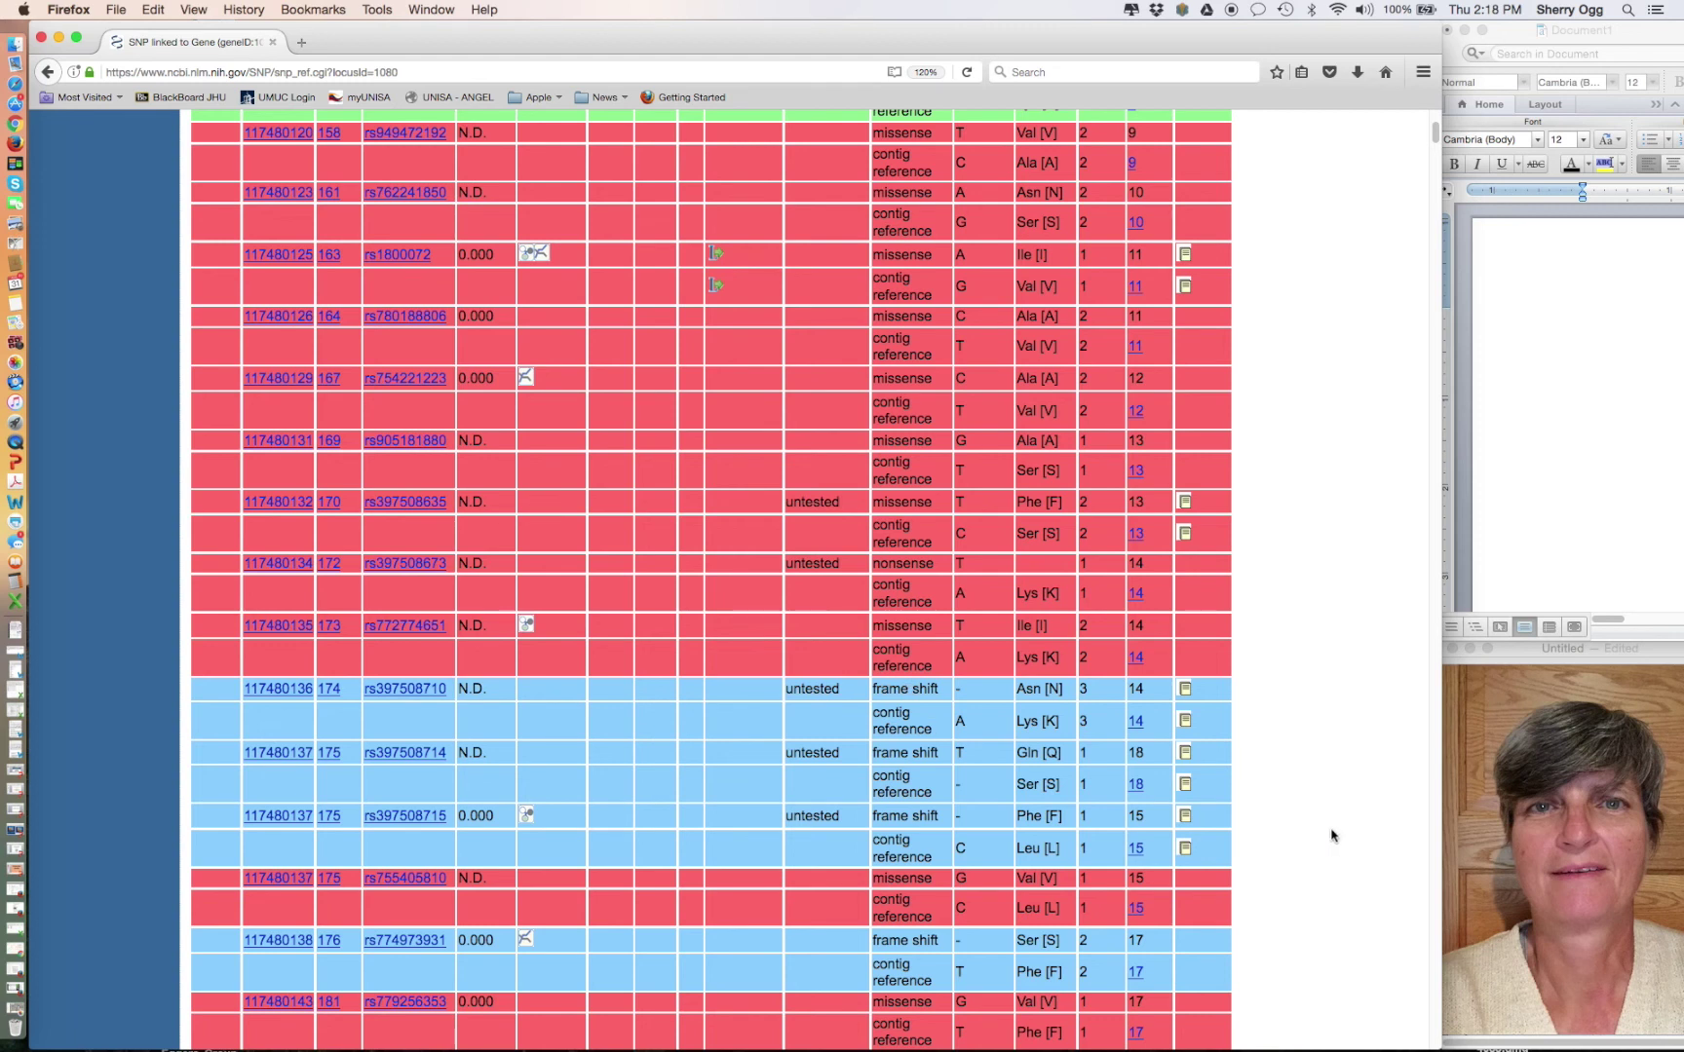
scroll(1335, 836, down, 5)
scroll(1332, 835, up, 15)
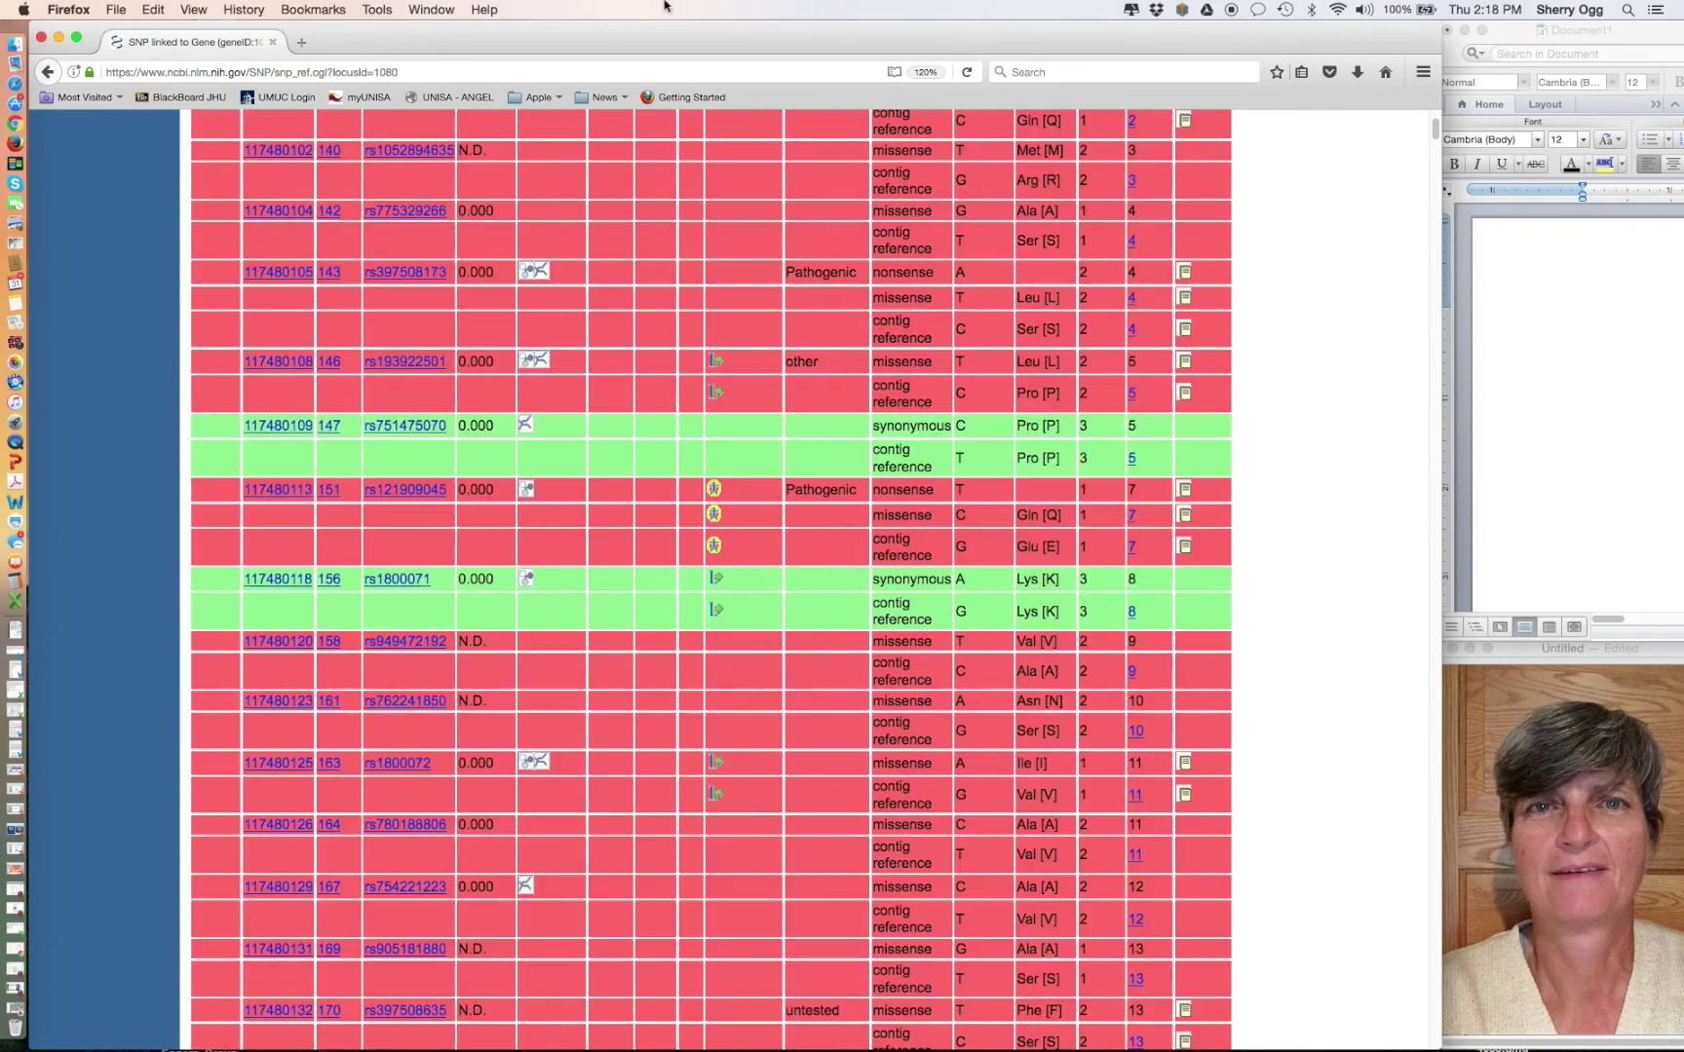
click(47, 72)
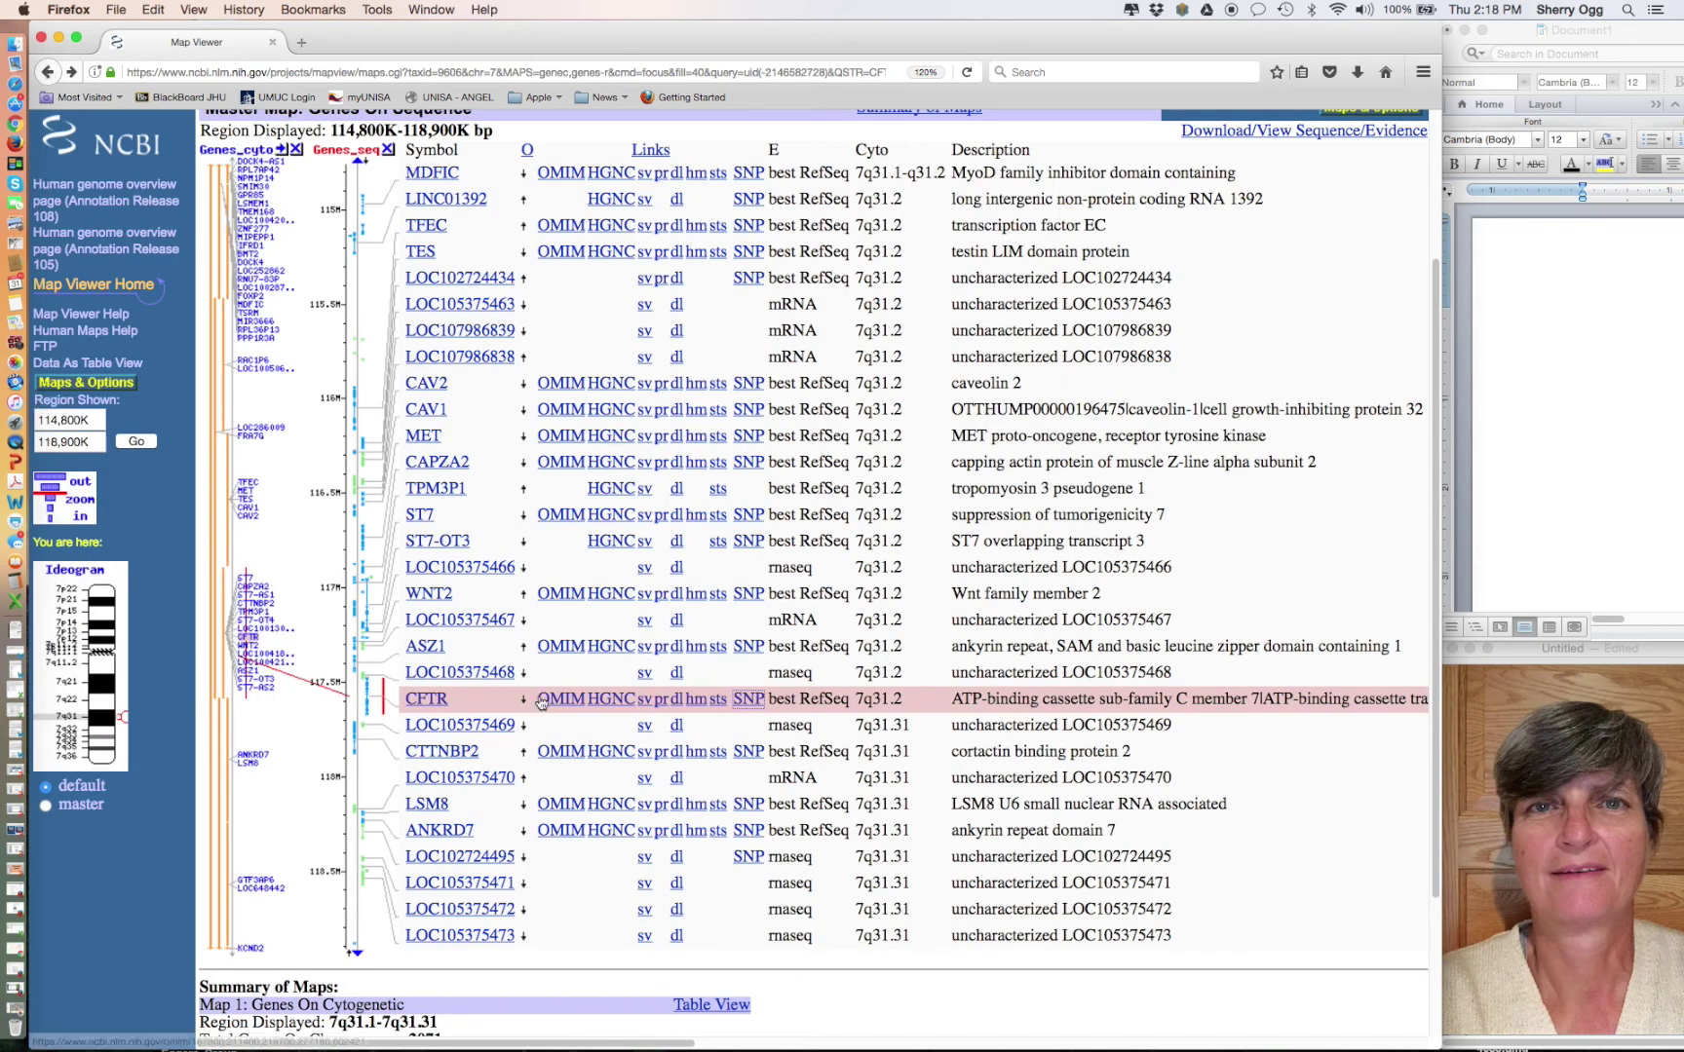
Browse the CFTR full report (Gene ID 1080), then follow a sidebar link to the Gene home page.
click(426, 702)
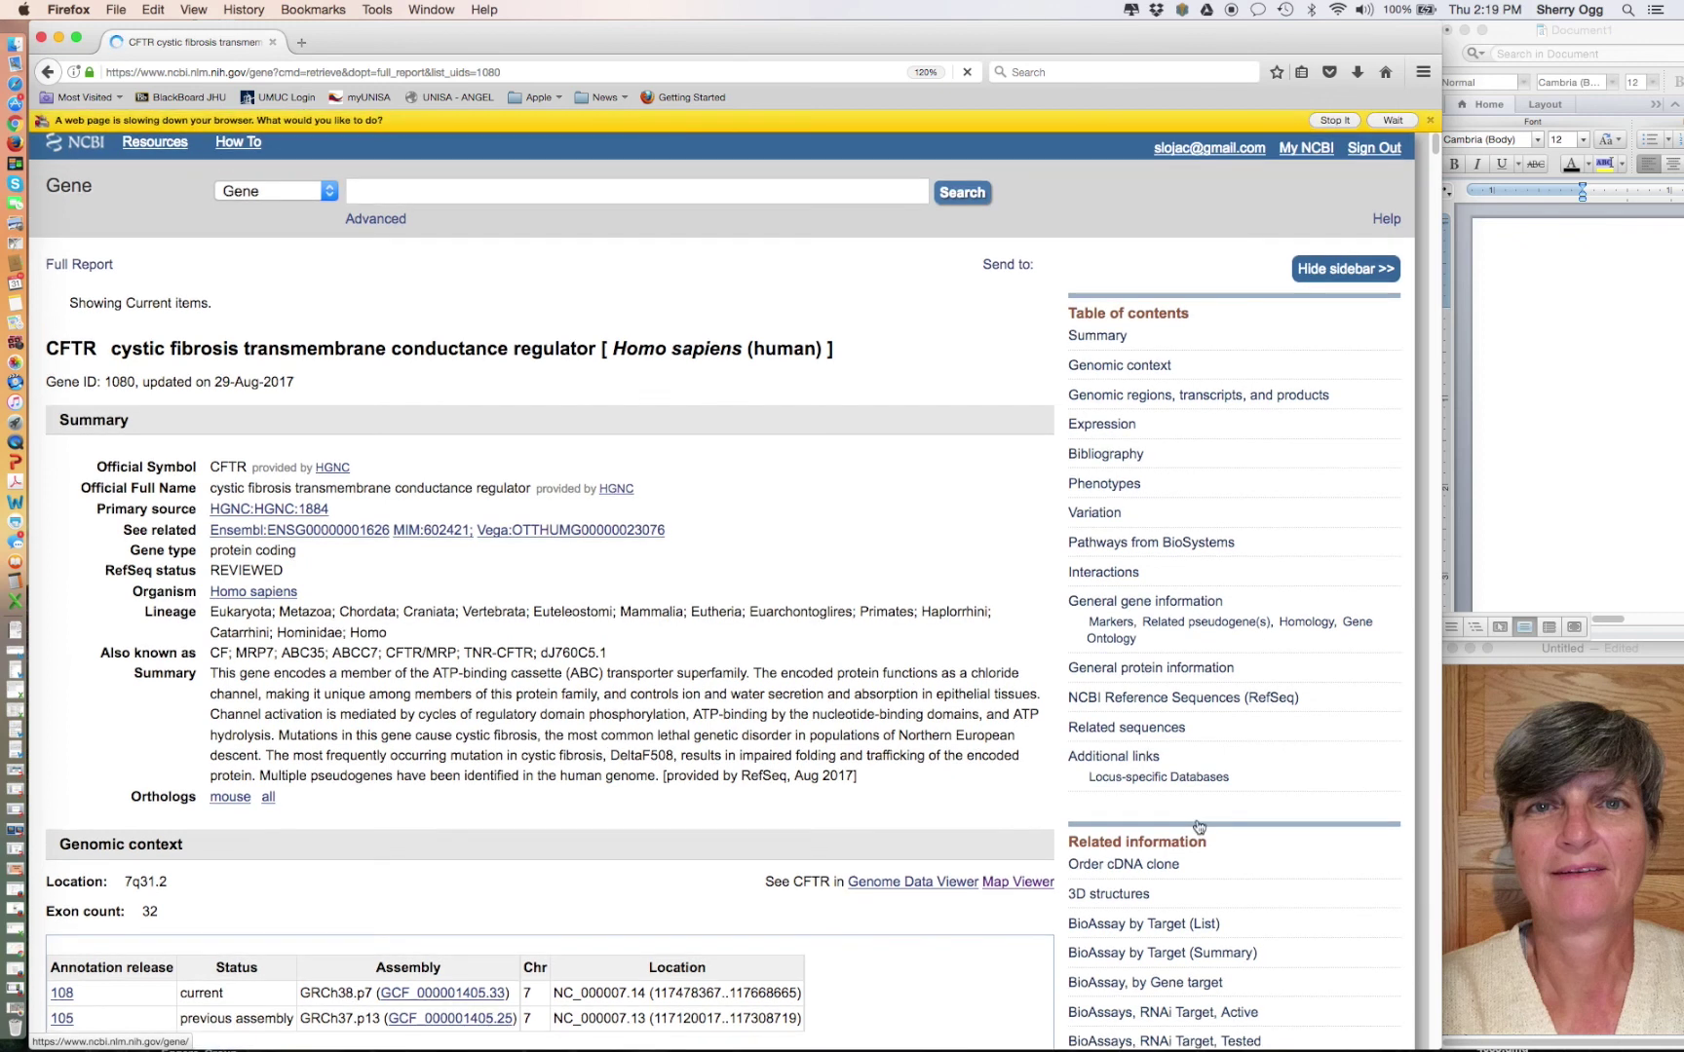
scroll(1264, 628, down, 6)
scroll(1212, 930, down, 4)
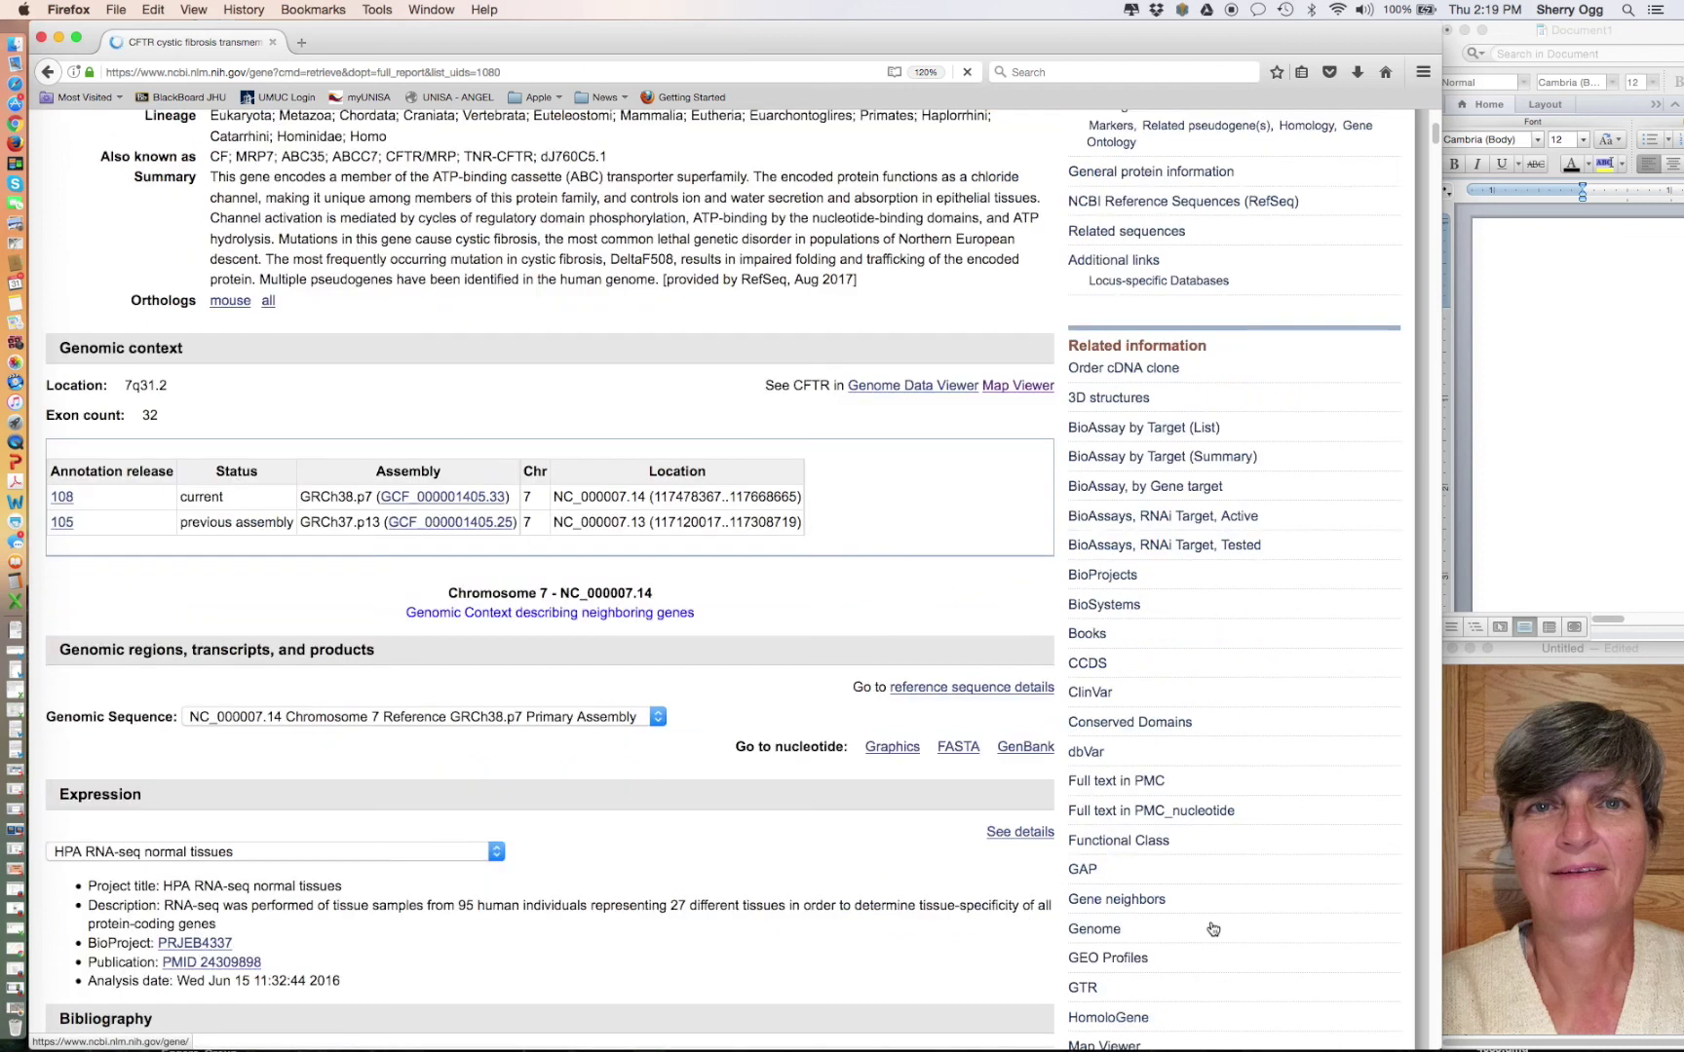
scroll(1212, 930, down, 7)
scroll(1212, 930, up, 15)
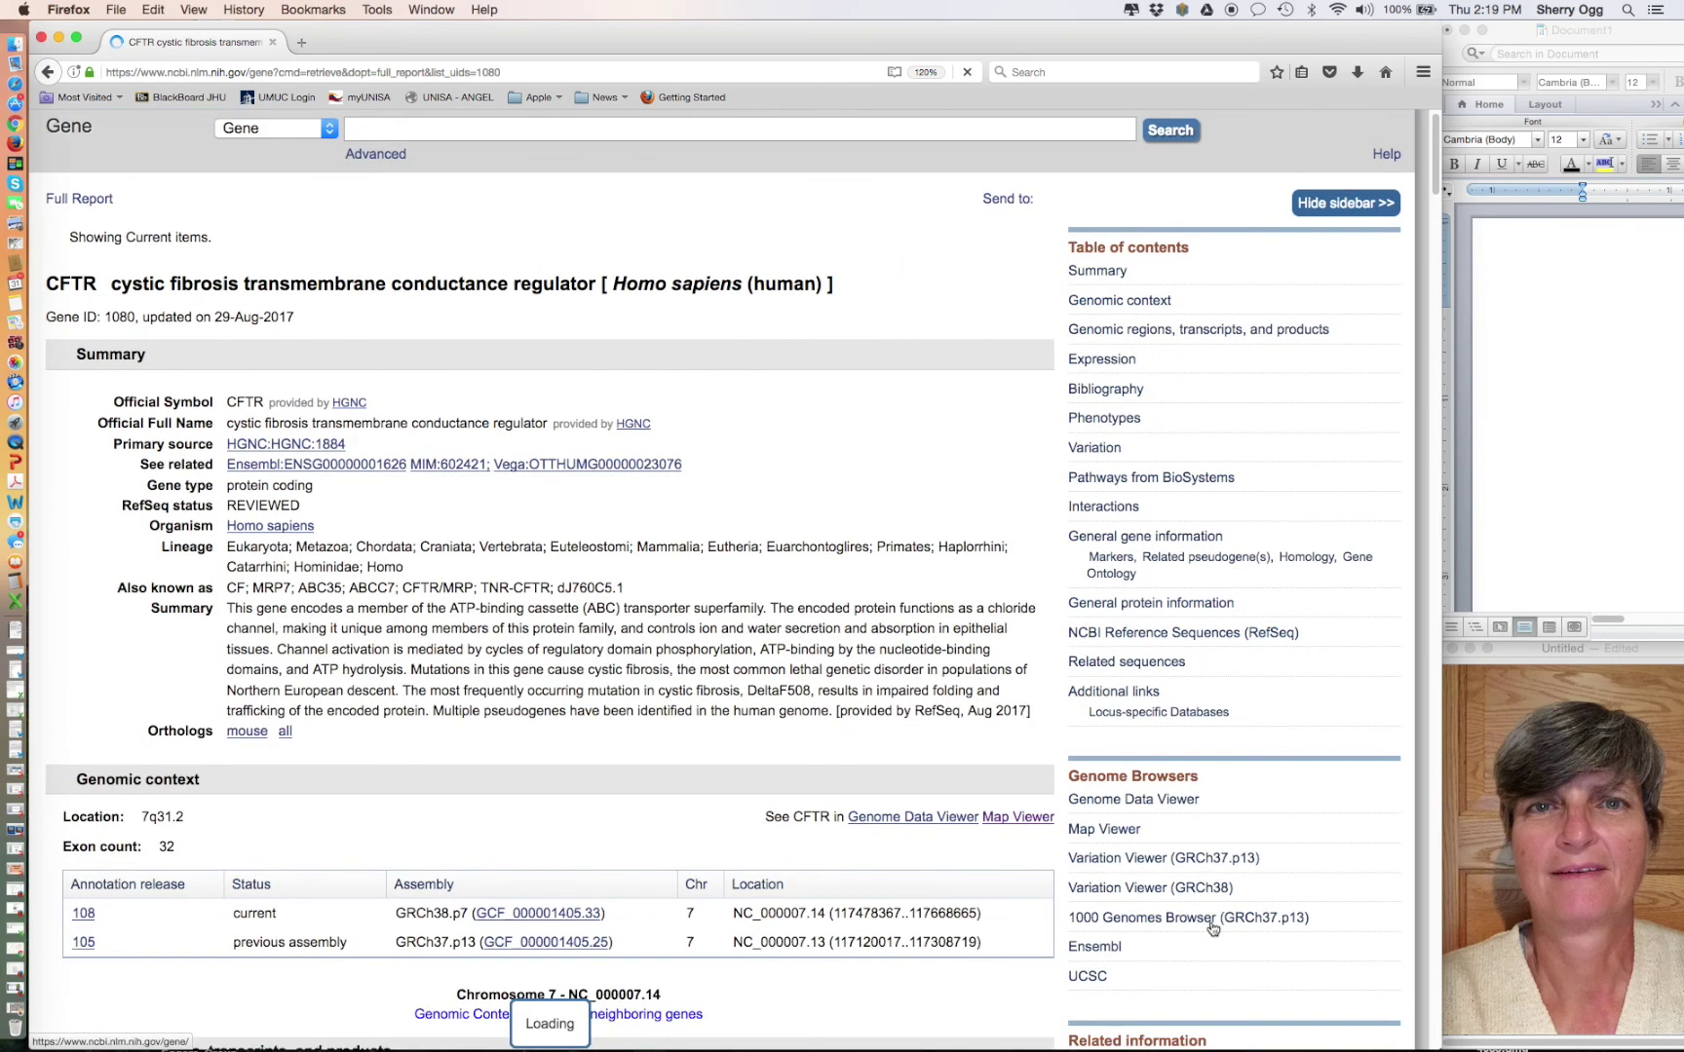
scroll(1212, 929, down, 2)
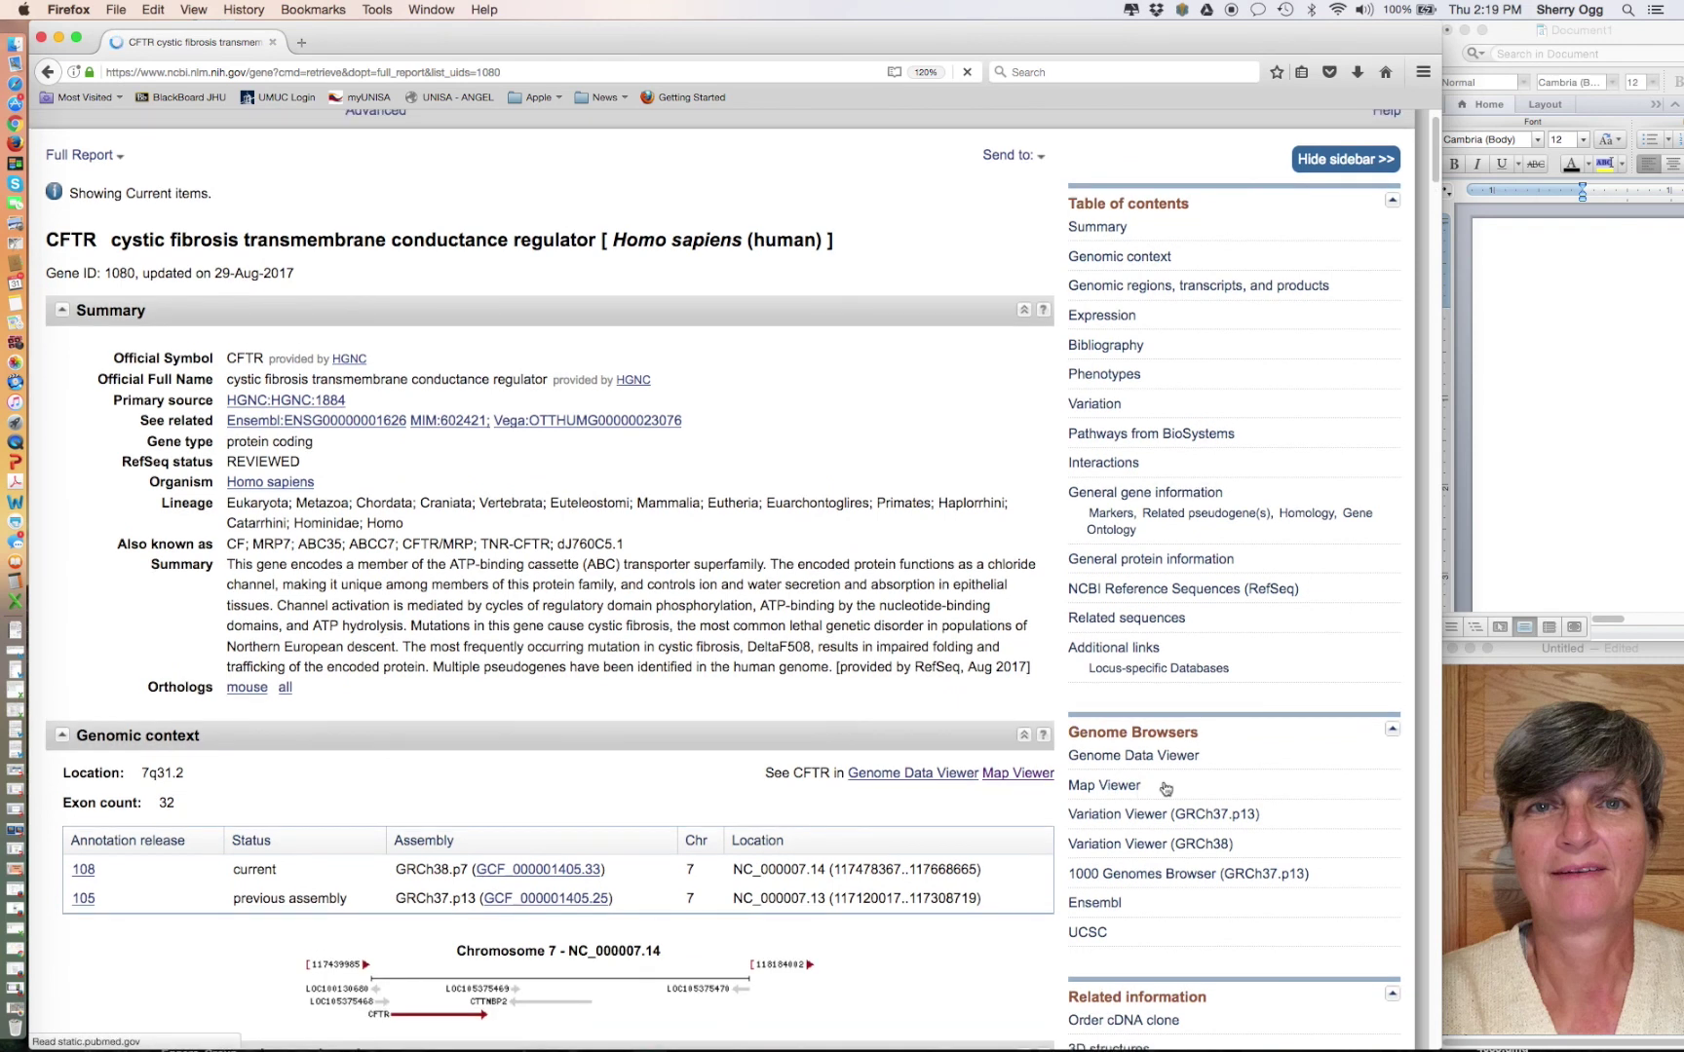
scroll(1165, 787, up, 2)
click(1134, 864)
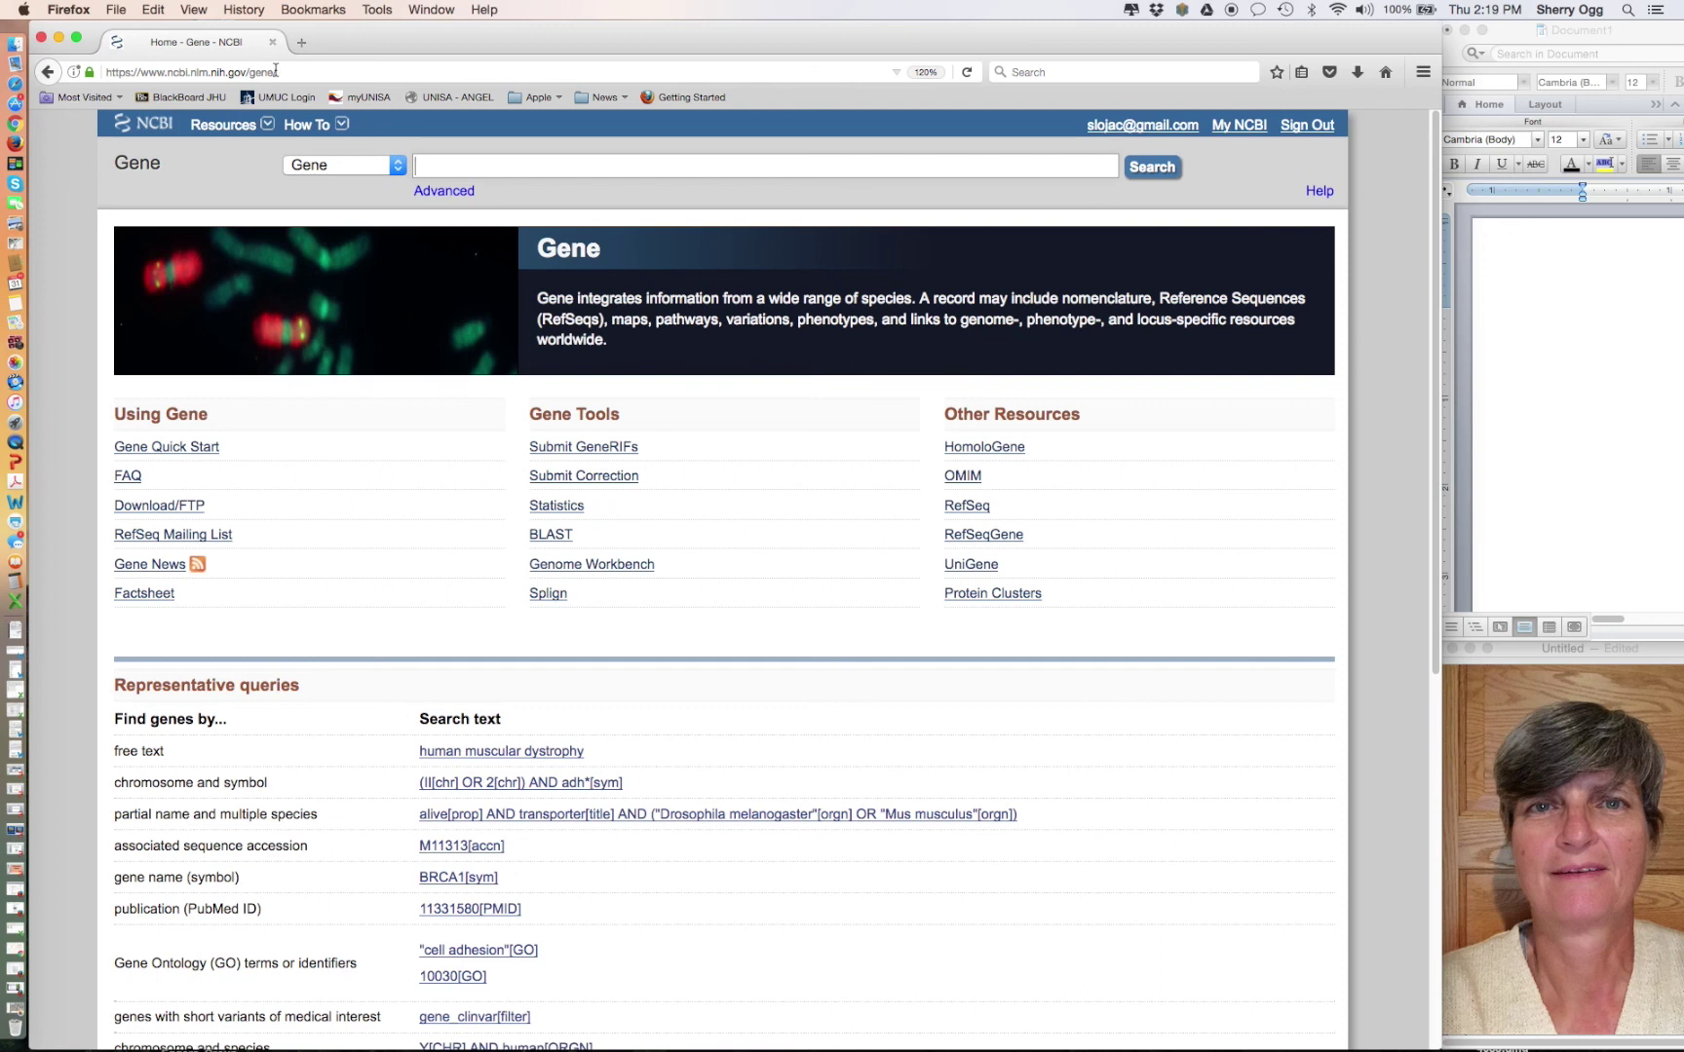
Go back to the CFTR full report for Gene ID 1080.
click(47, 72)
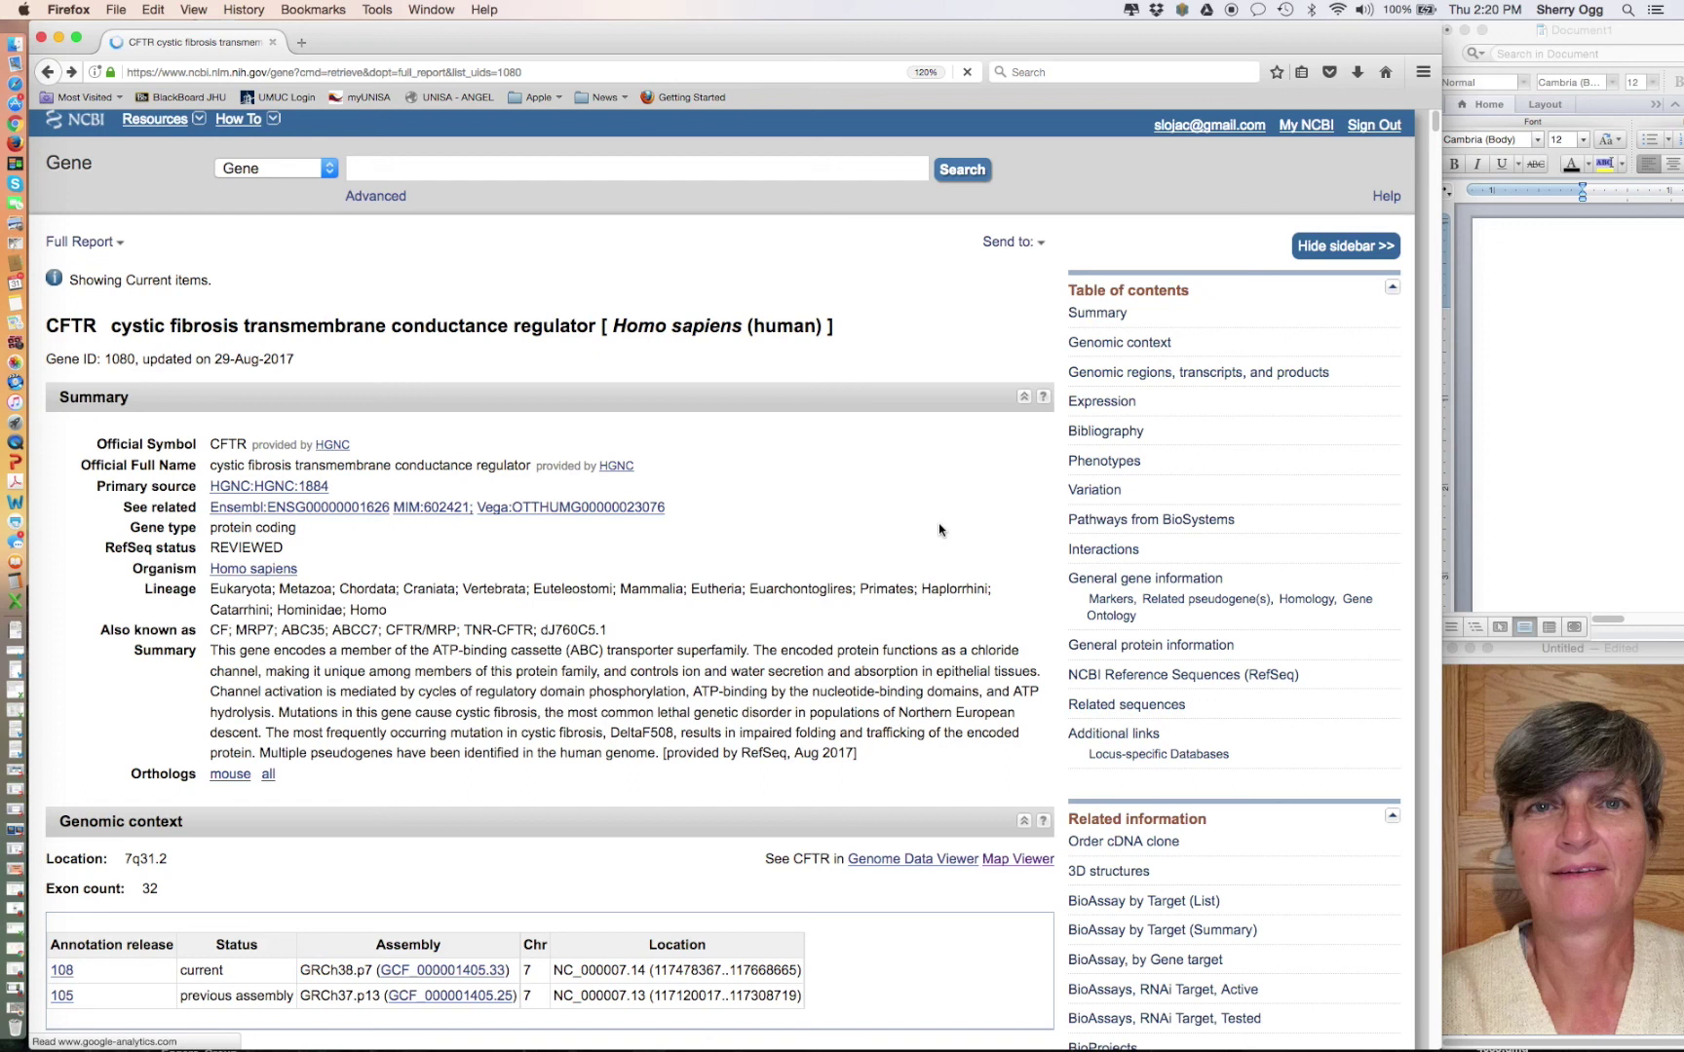
scroll(940, 529, down, 5)
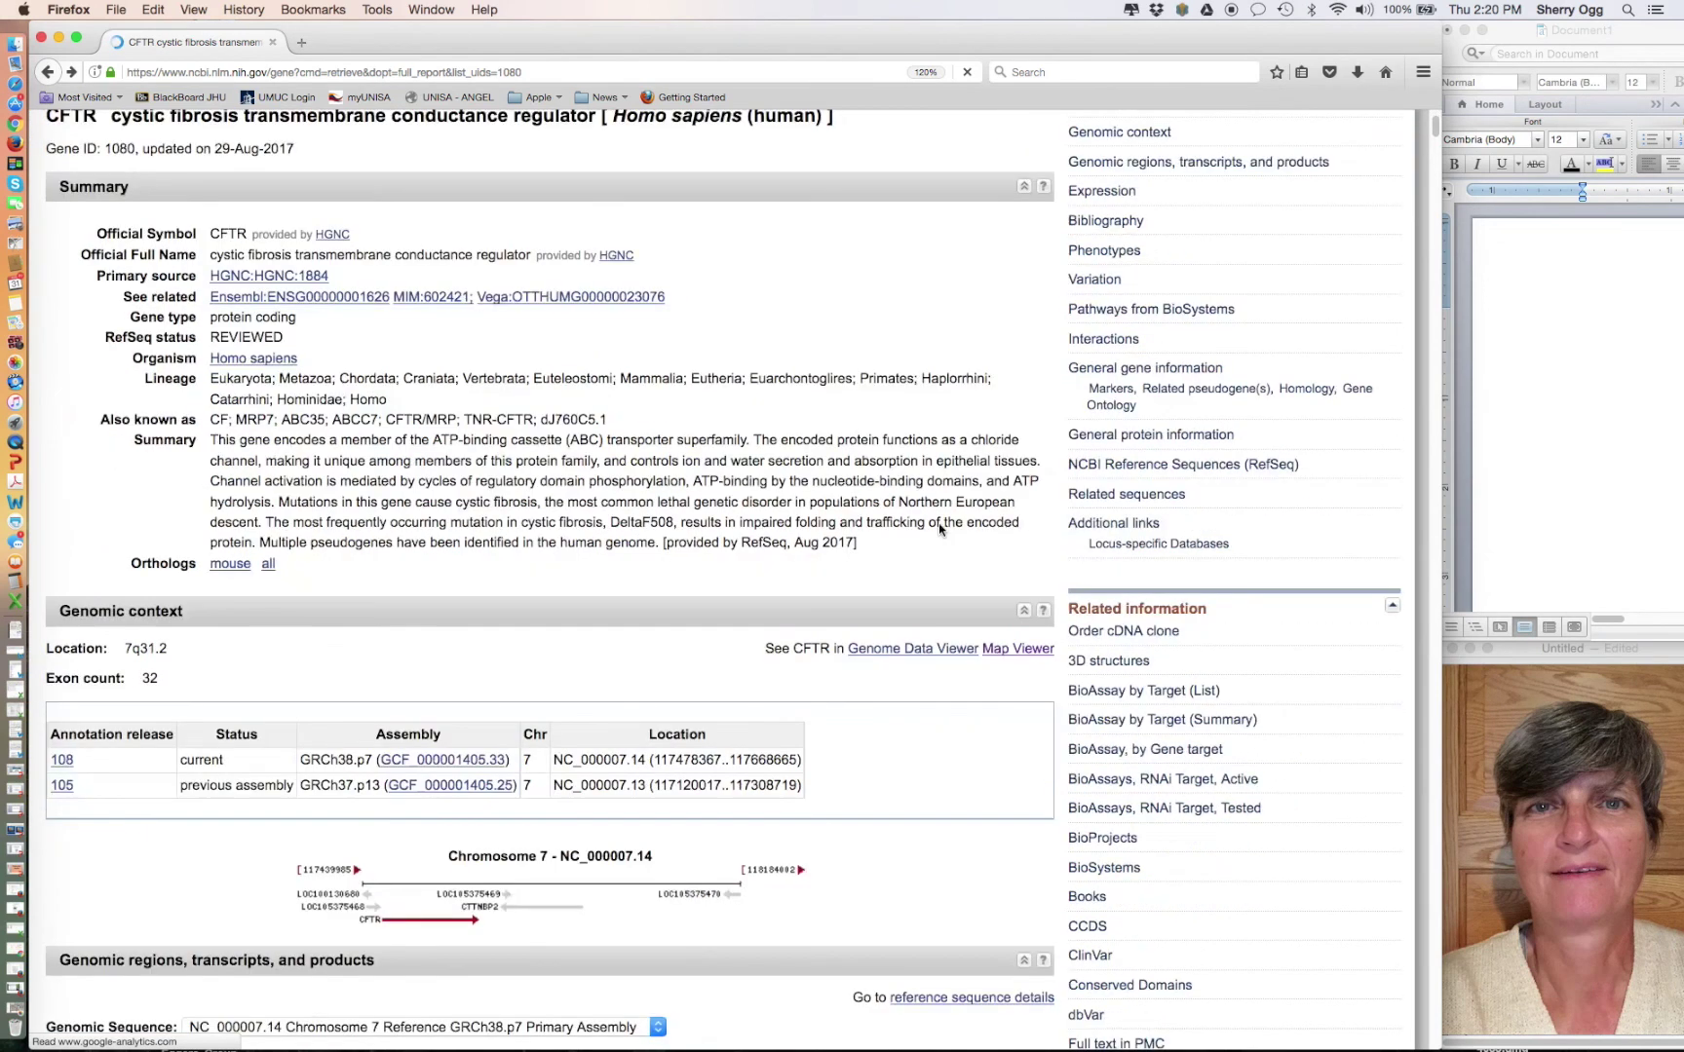
scroll(939, 529, down, 9)
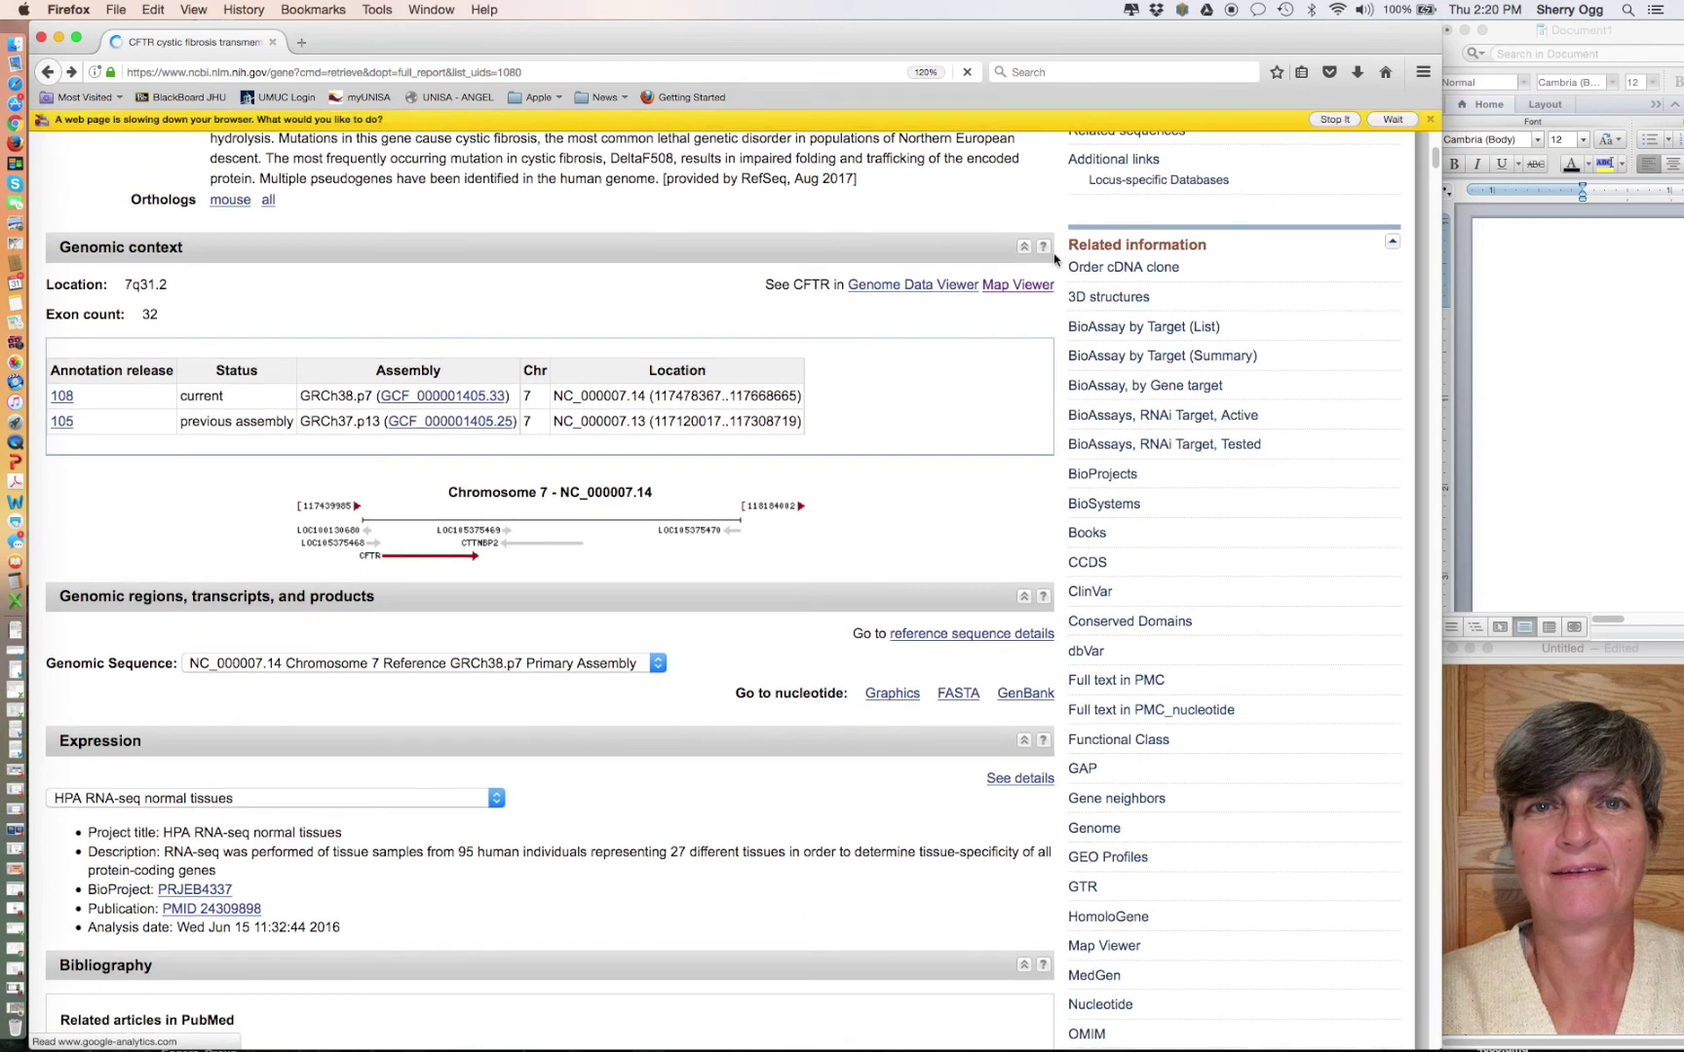
scroll(1007, 435, down, 12)
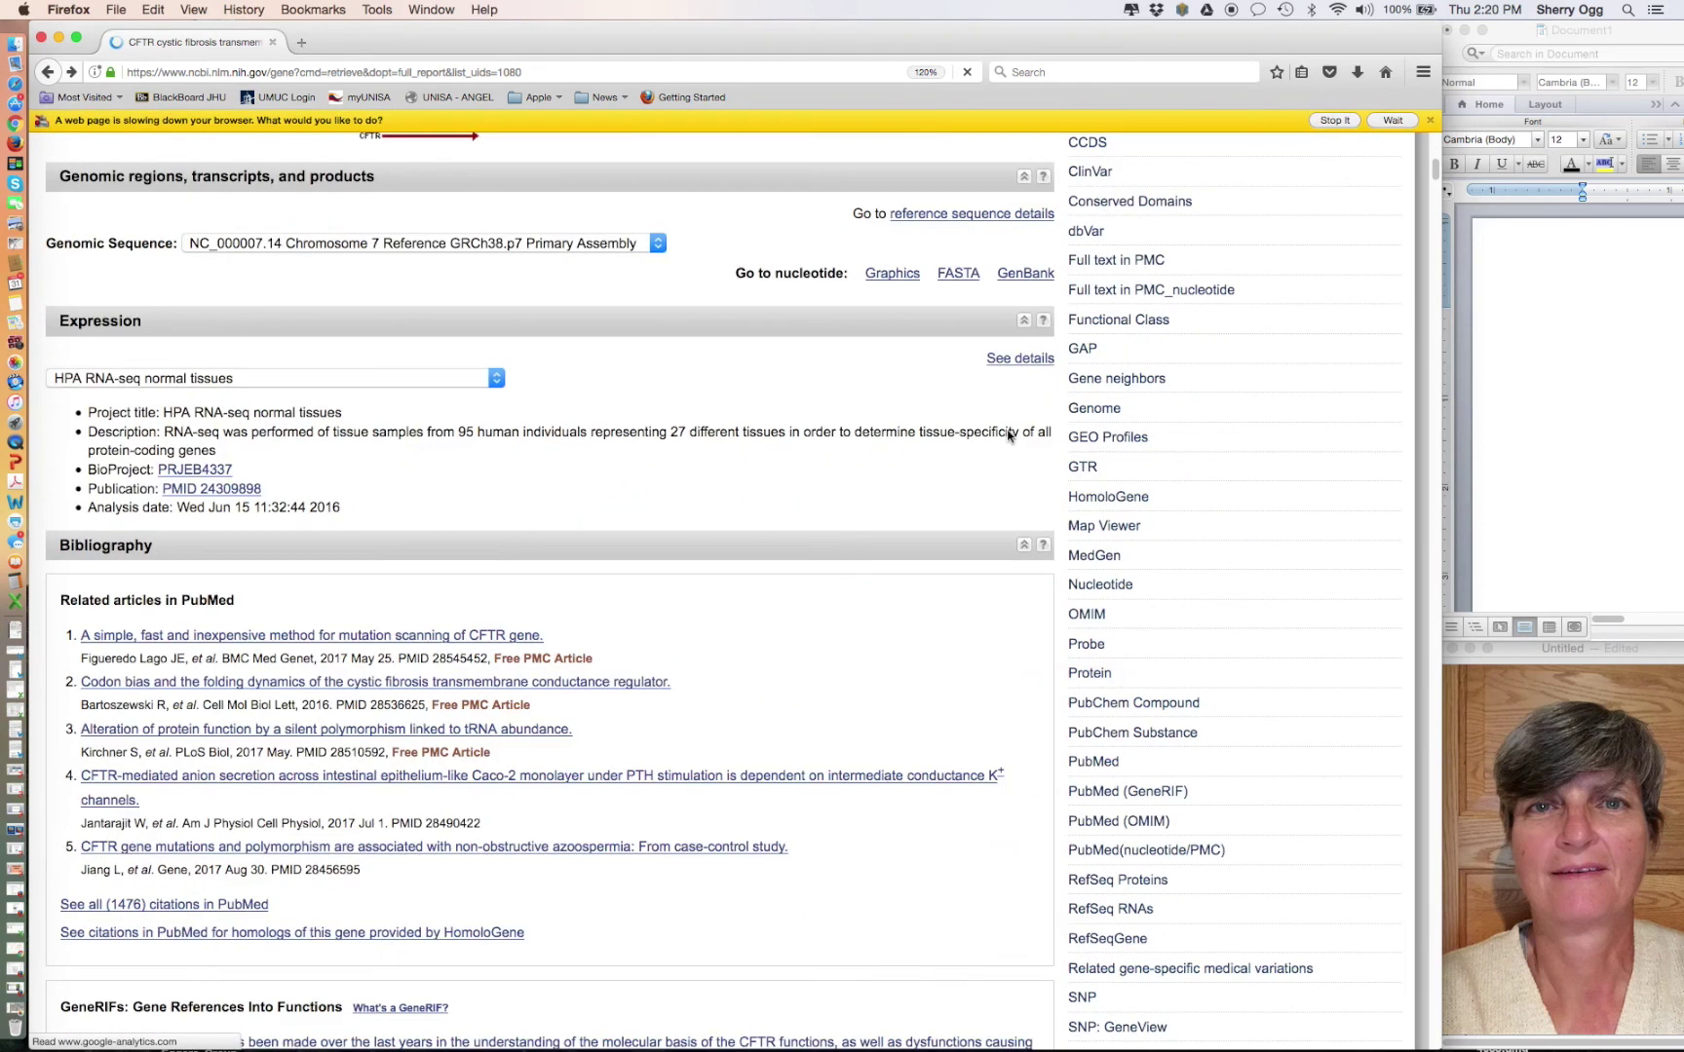
scroll(1007, 435, down, 3)
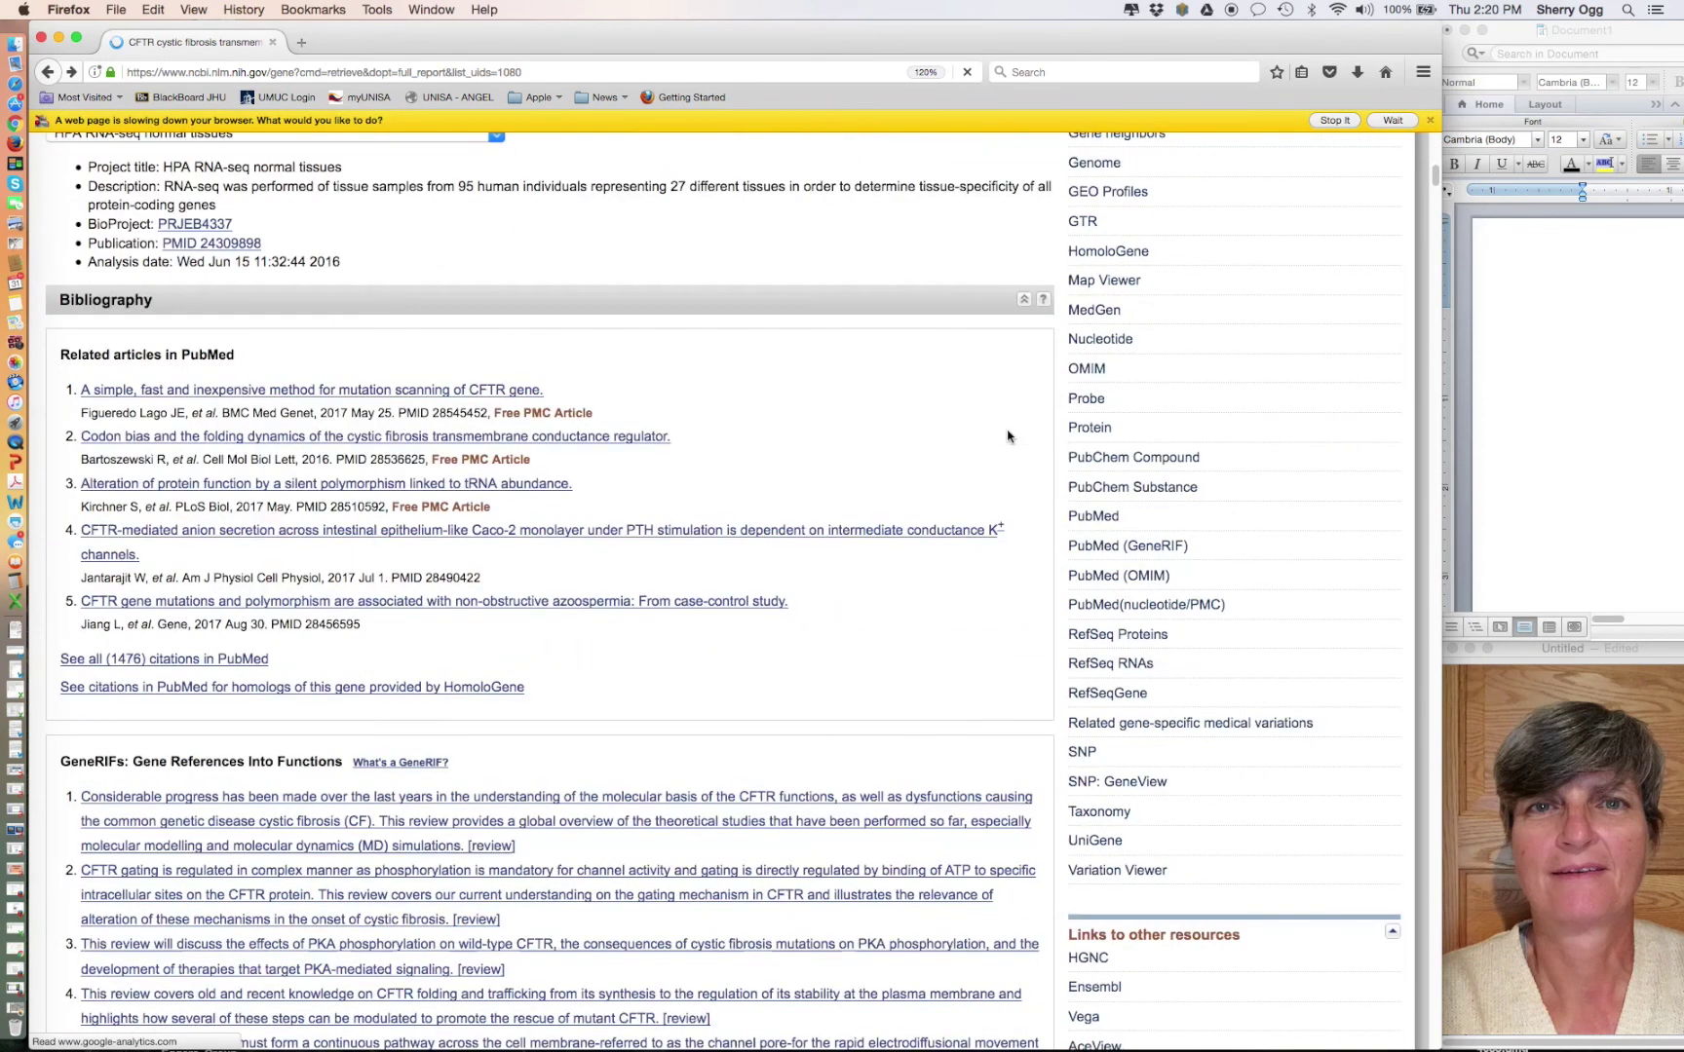
scroll(1008, 436, up, 3)
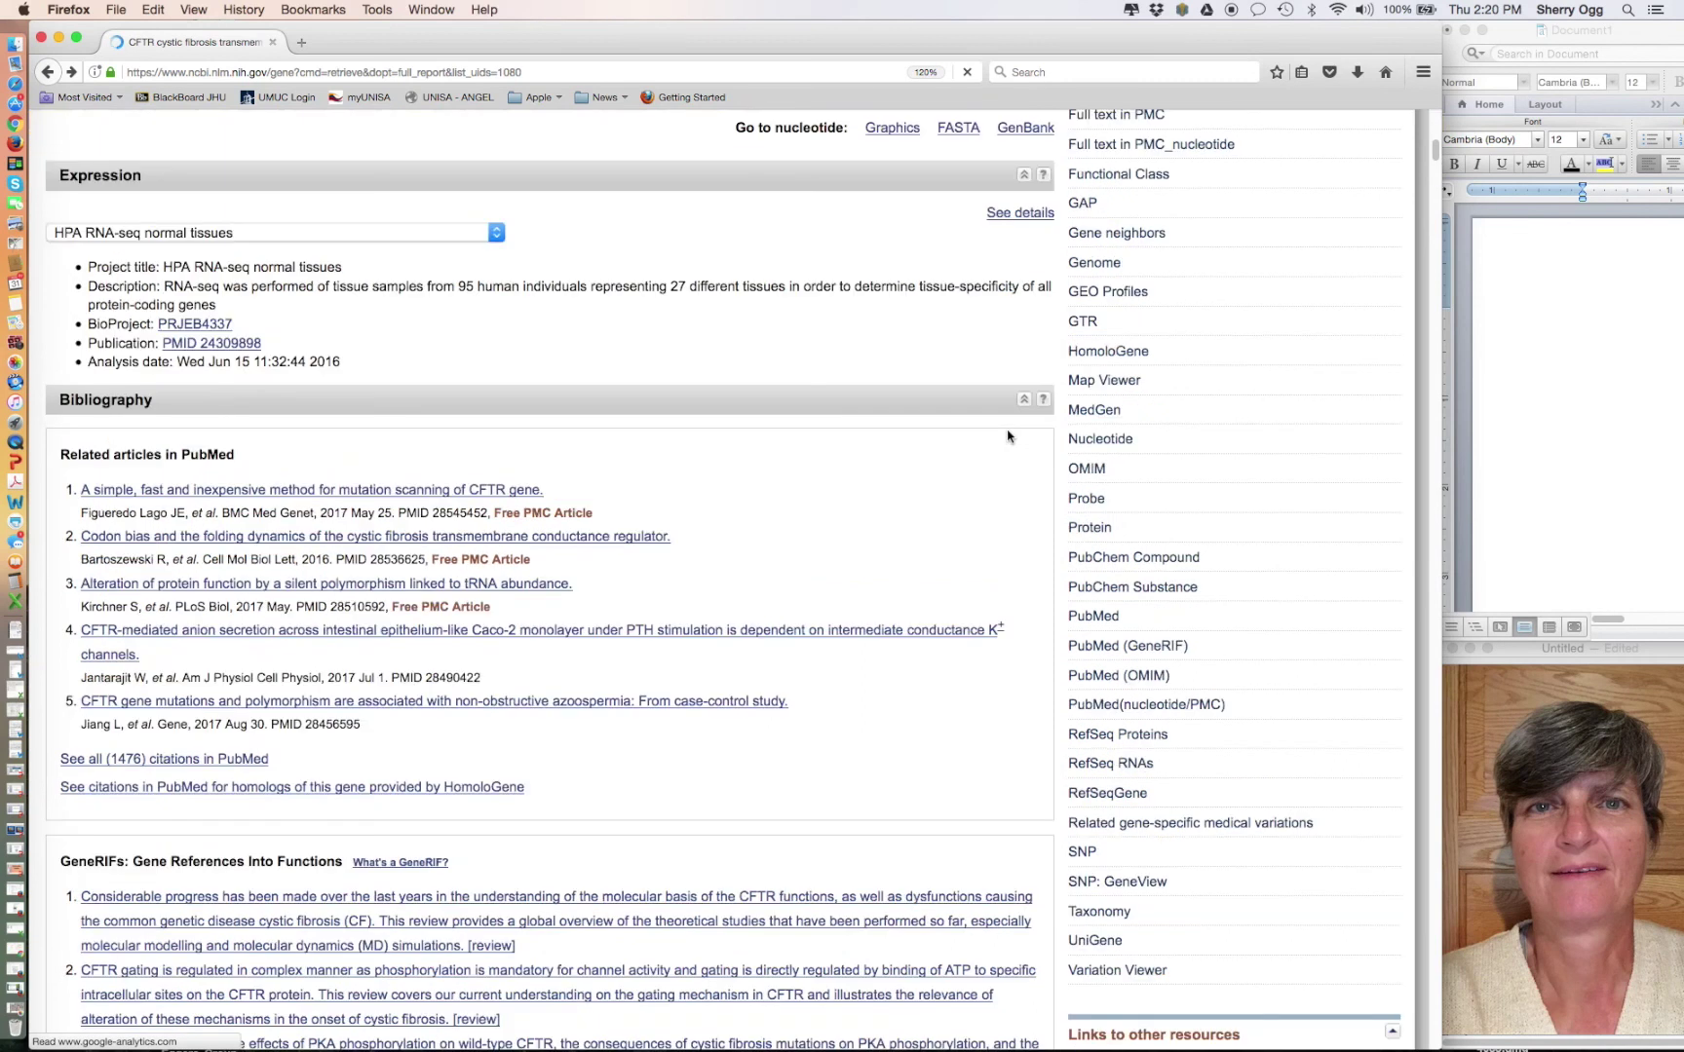
scroll(1007, 435, up, 2)
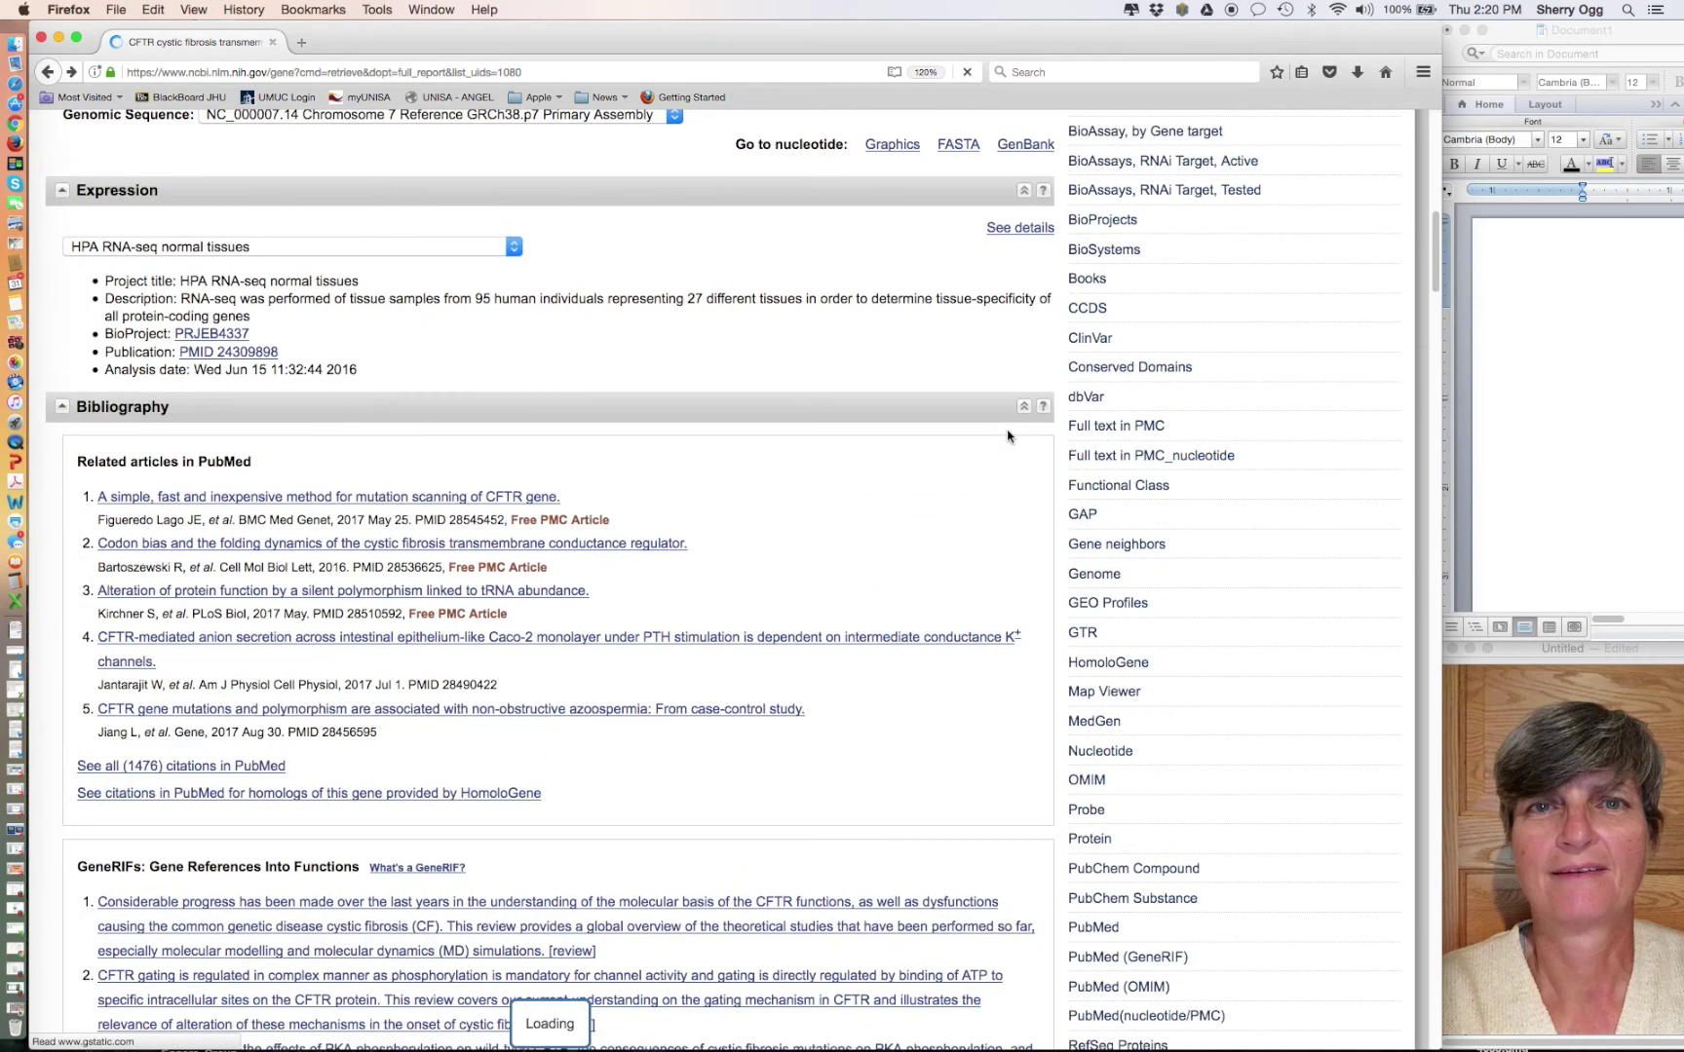
scroll(1008, 436, up, 1)
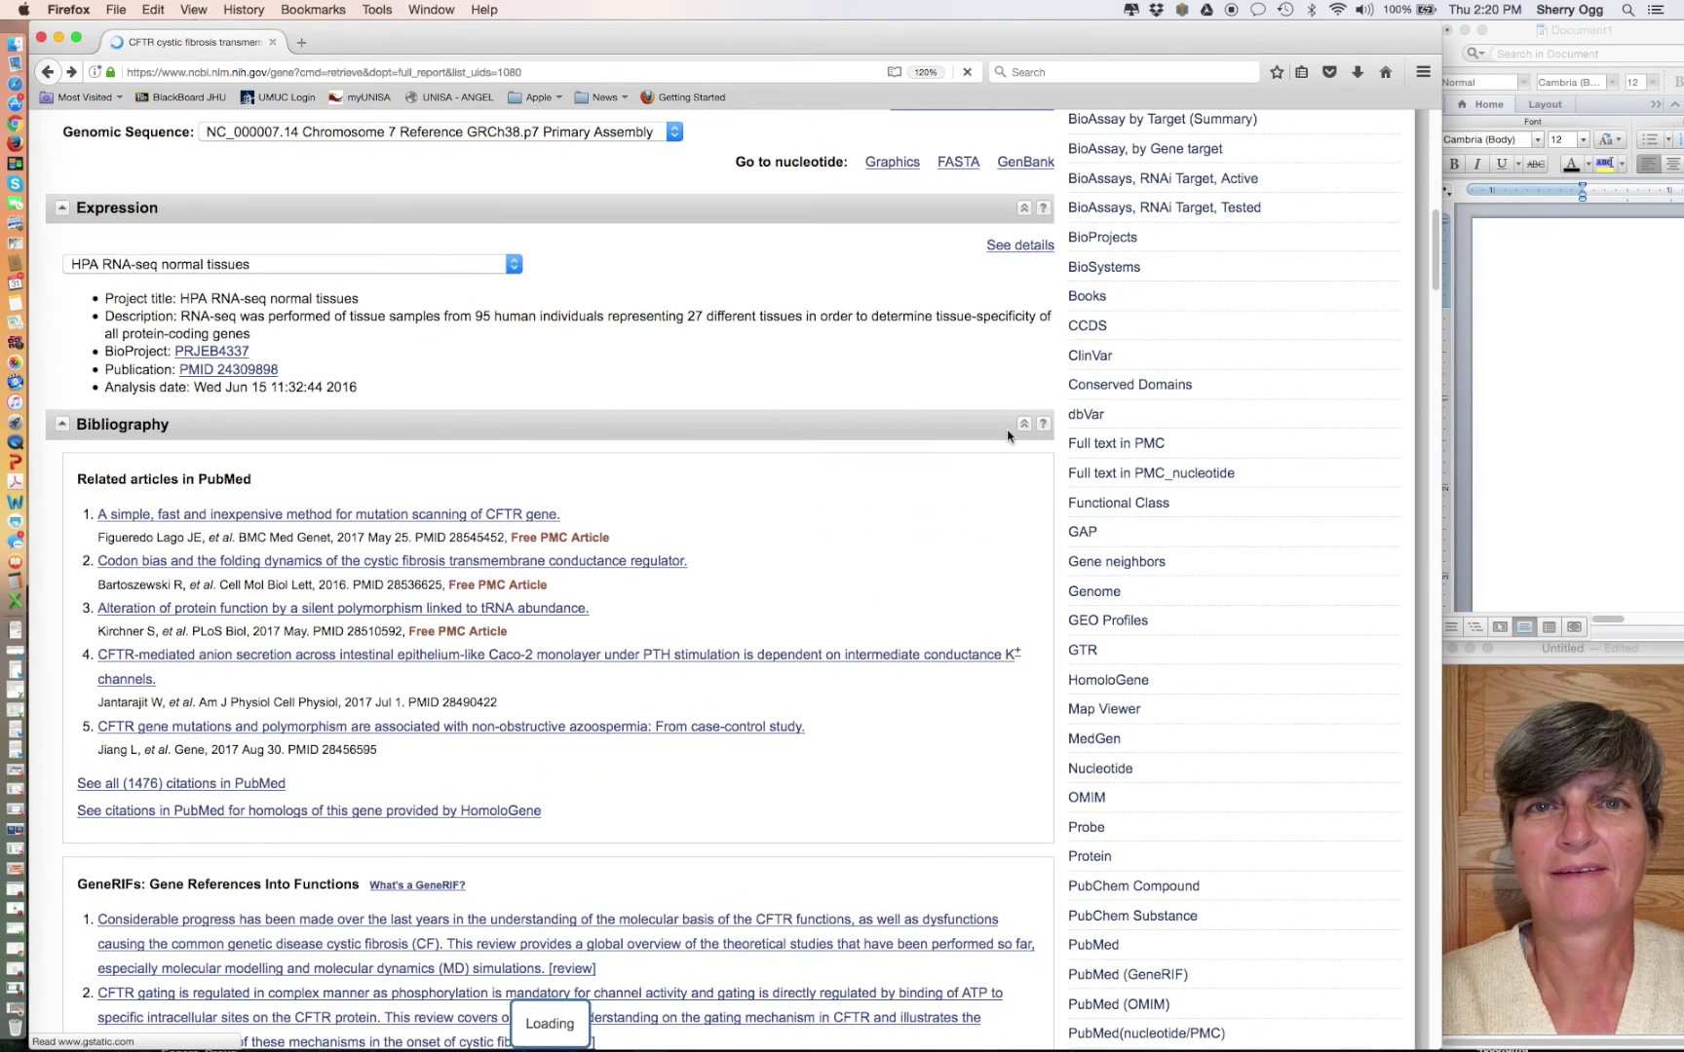
scroll(1020, 724, down, 3)
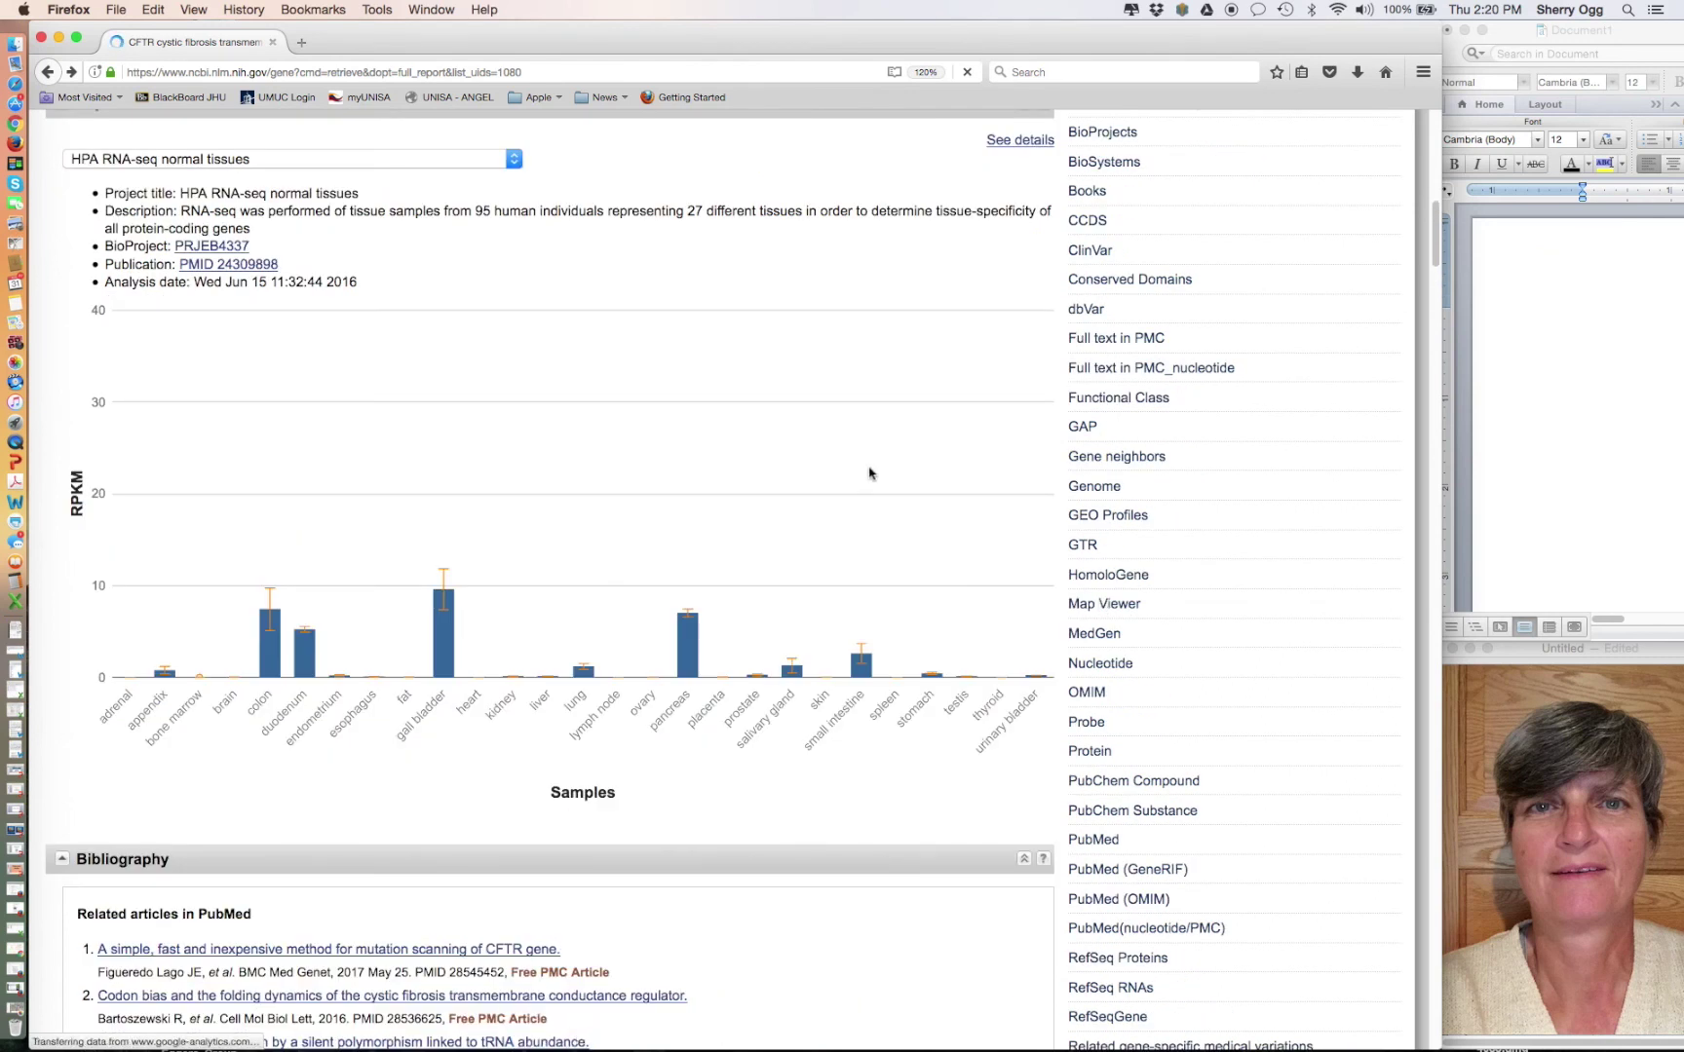
scroll(871, 474, up, 2)
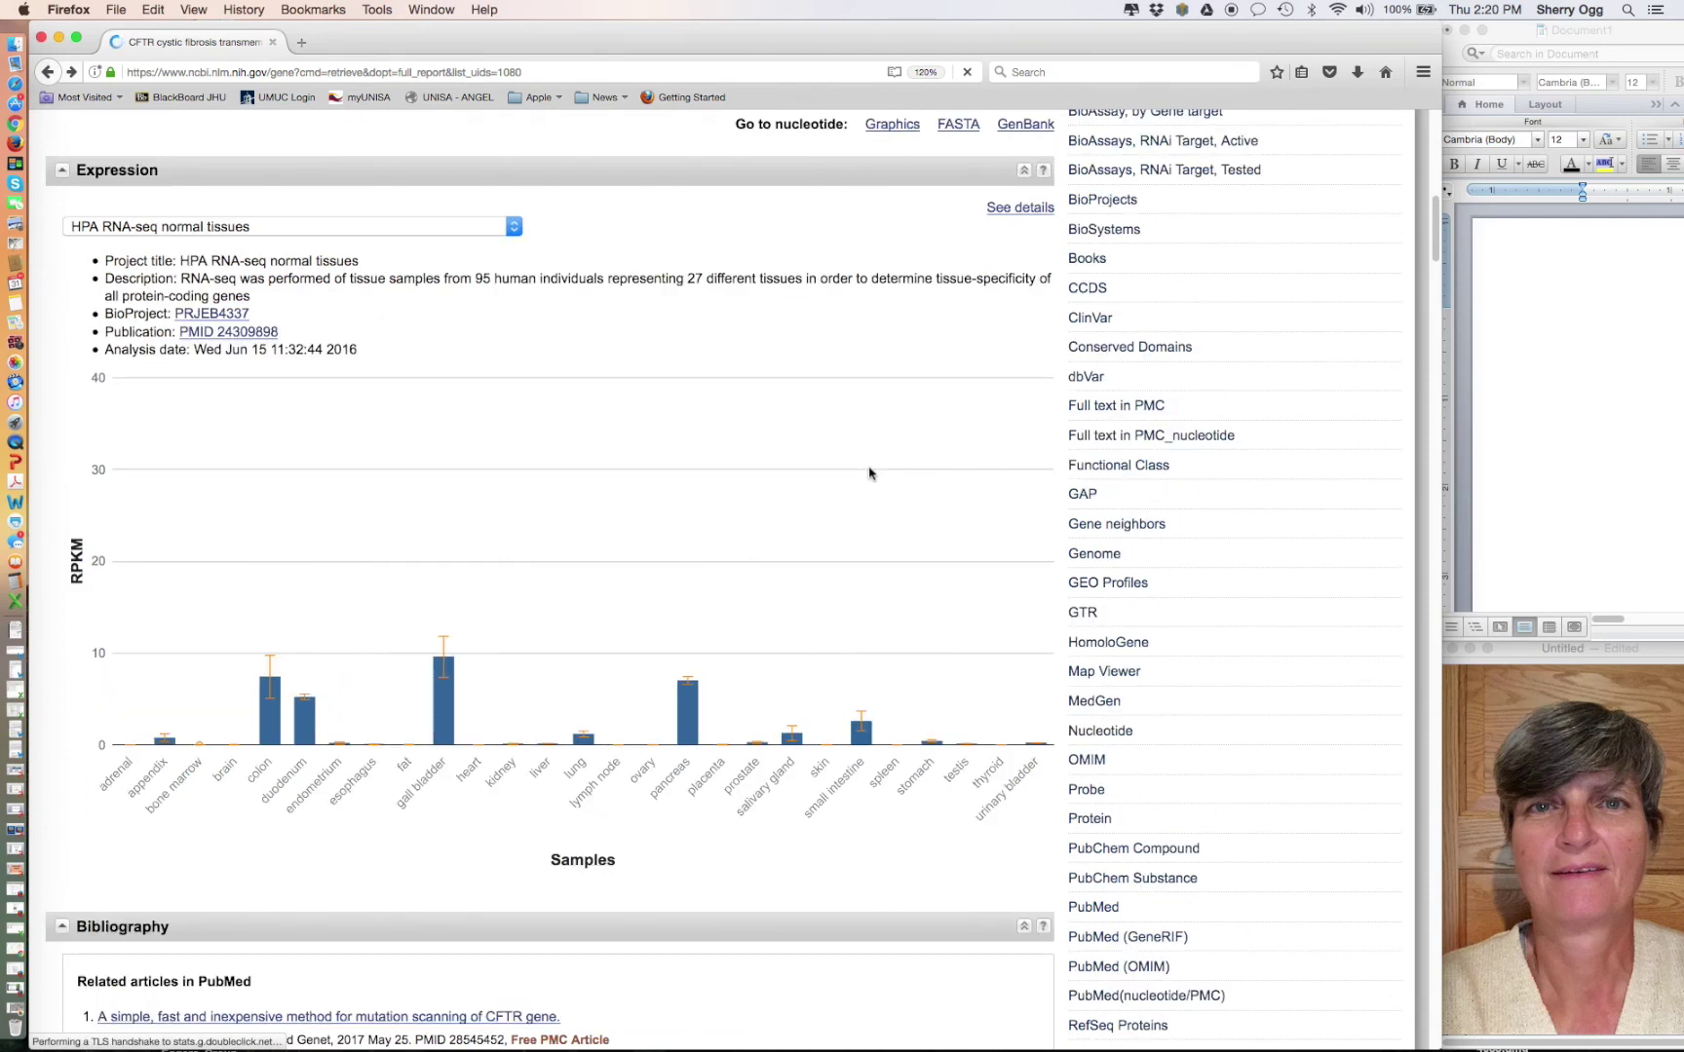
scroll(870, 474, up, 5)
scroll(870, 474, up, 6)
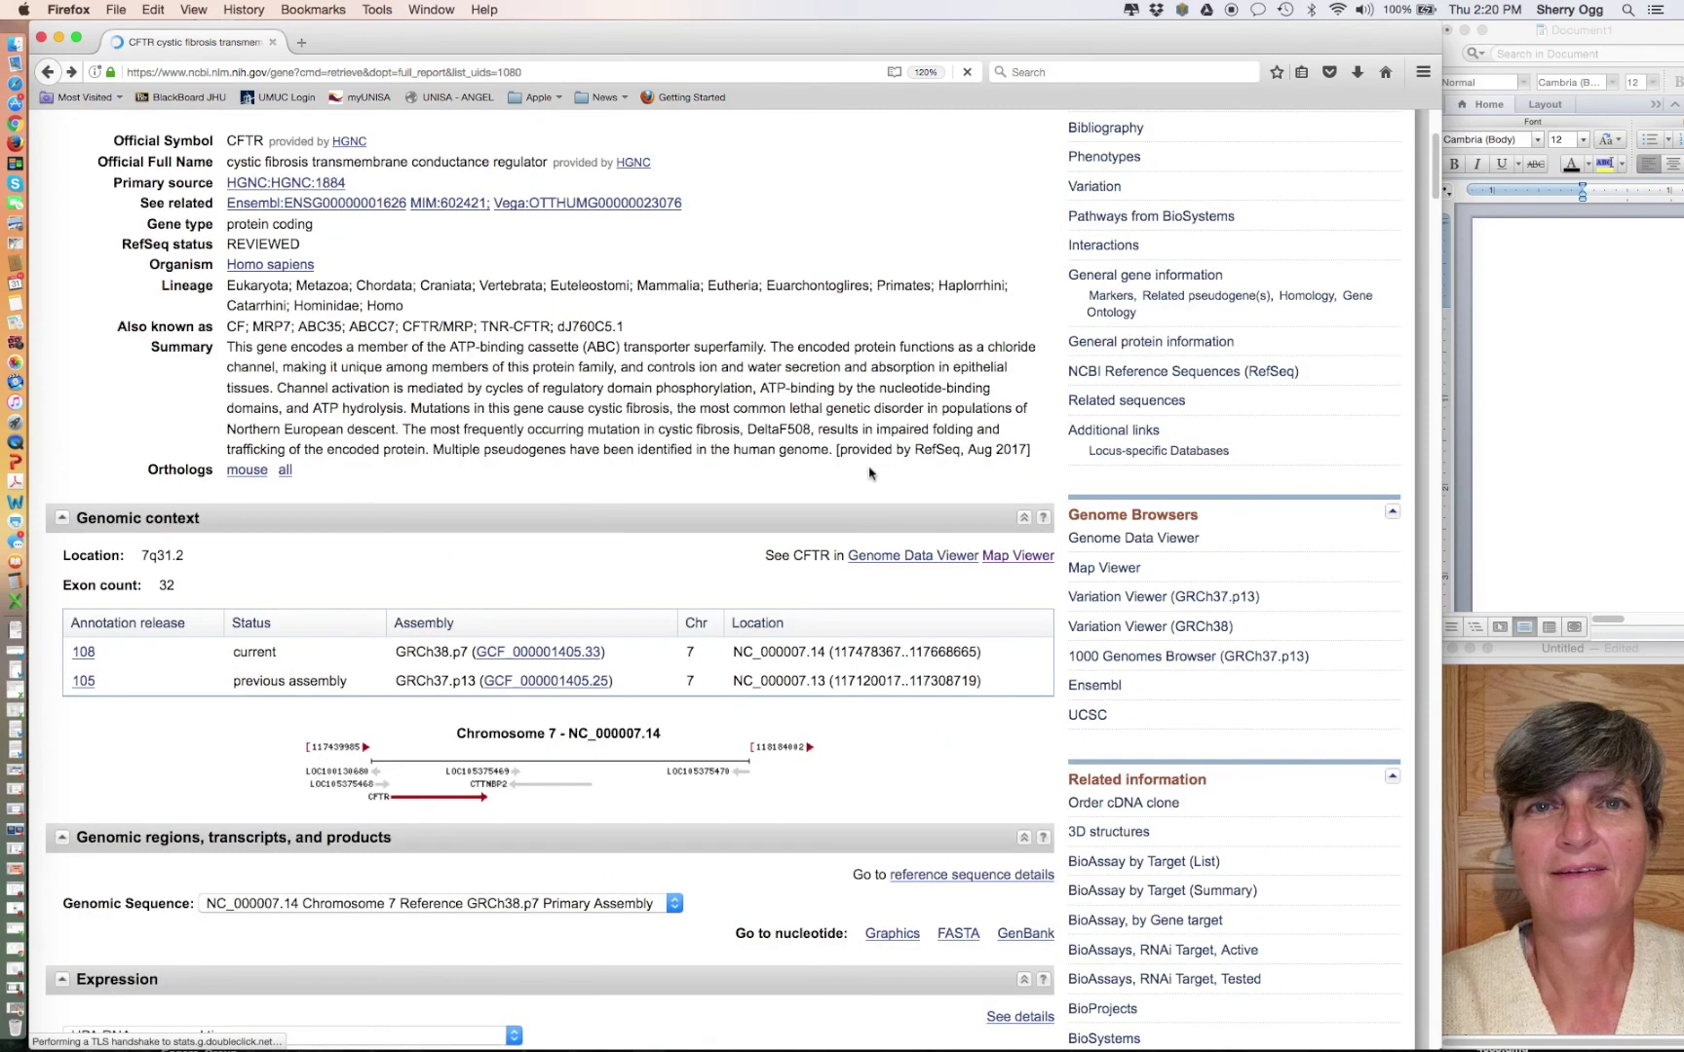
scroll(871, 474, up, 3)
scroll(870, 473, up, 1)
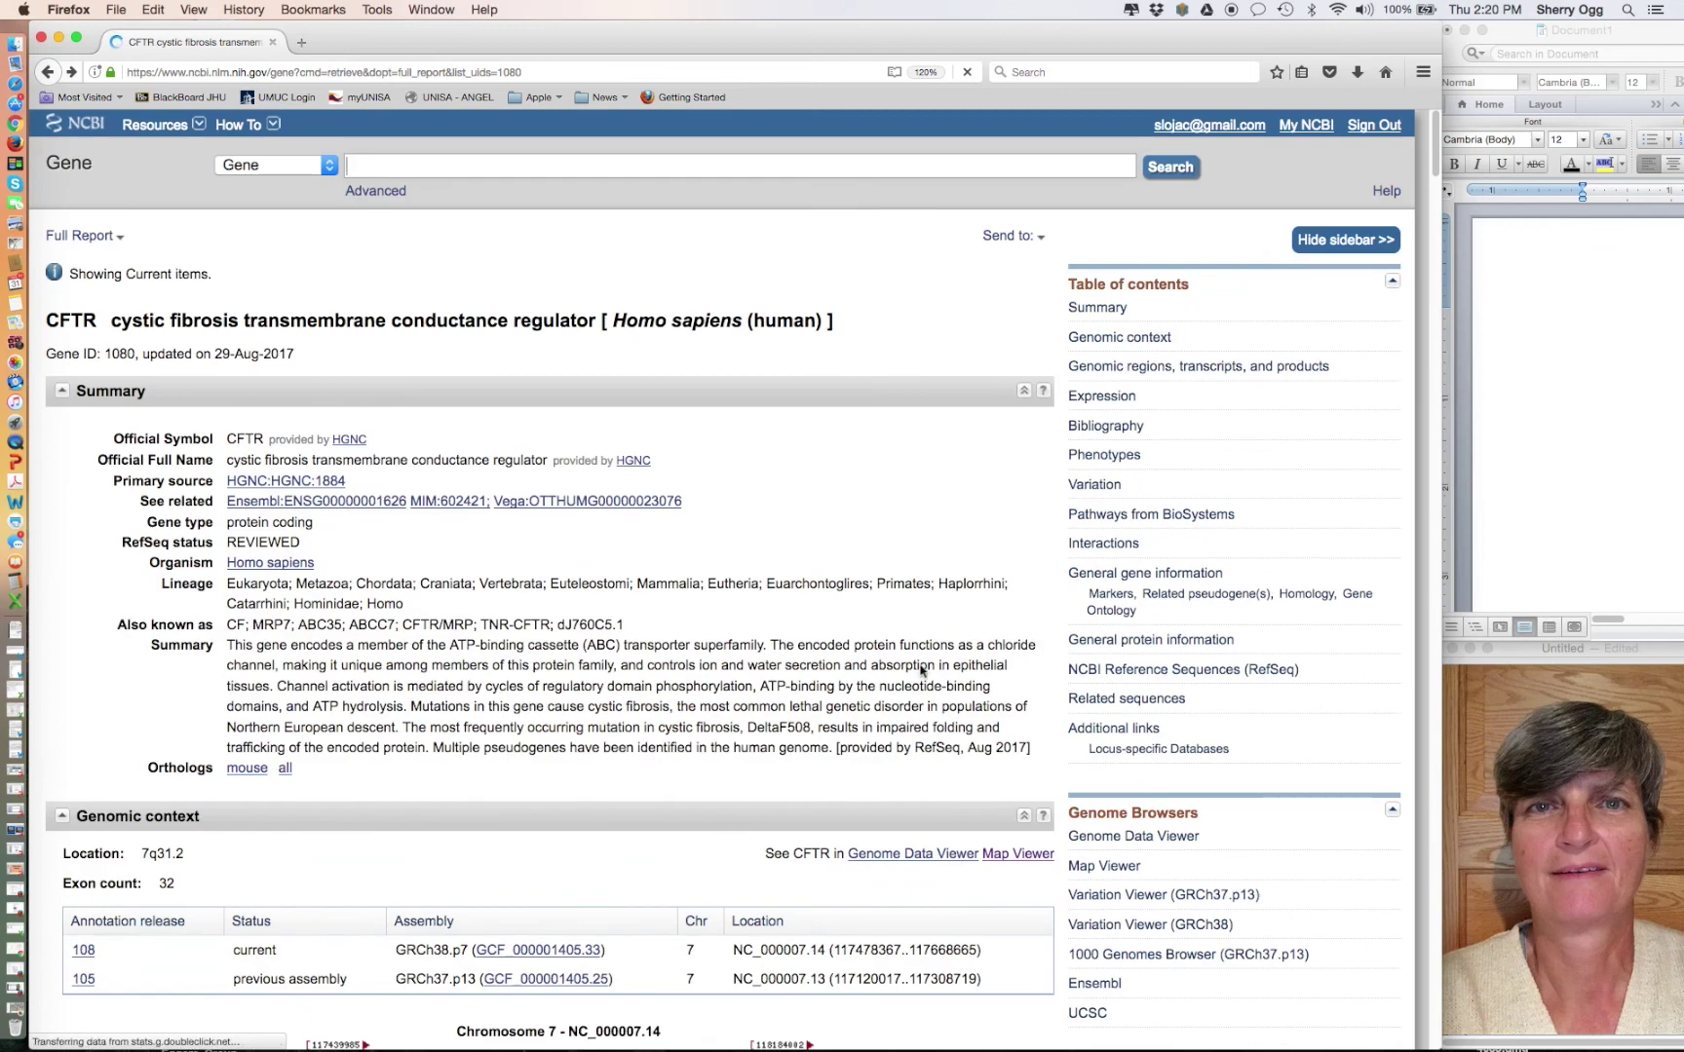
Follow the Genome Browsers Map Viewer link to show CFTR's chromosome 7 region 117,455K–117,692K.
scroll(1183, 803, down, 1)
scroll(1183, 802, down, 2)
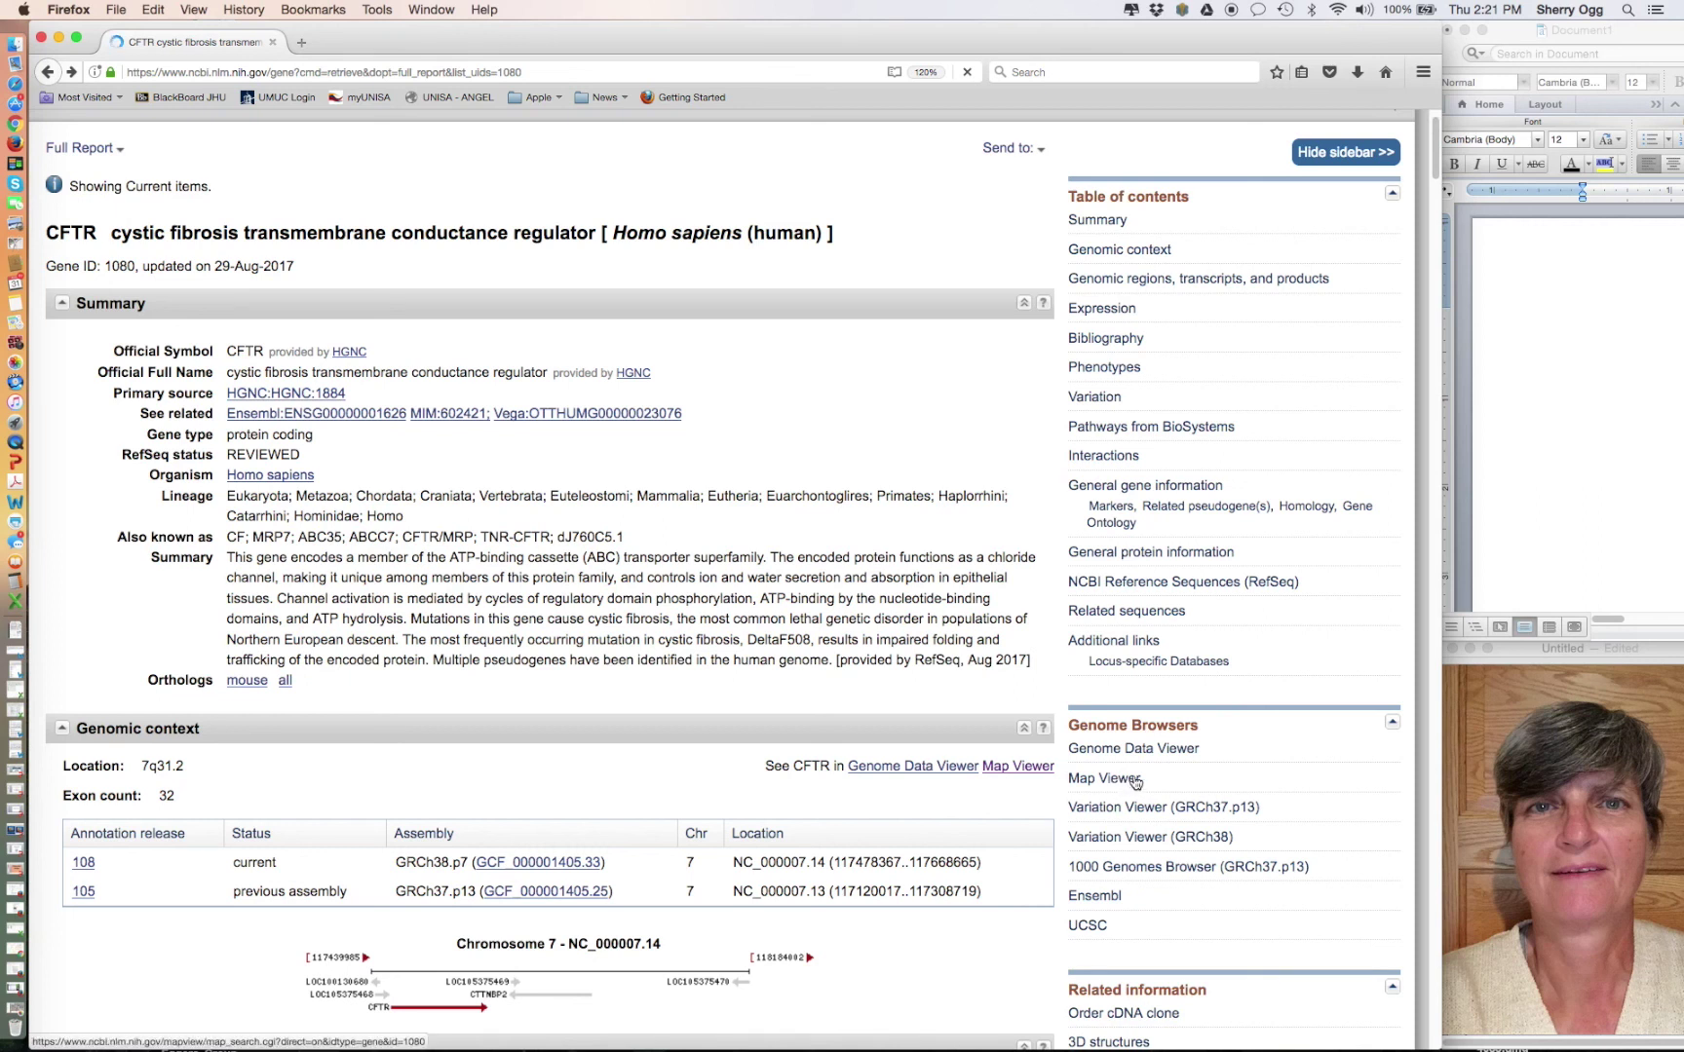
click(1108, 782)
click(1108, 780)
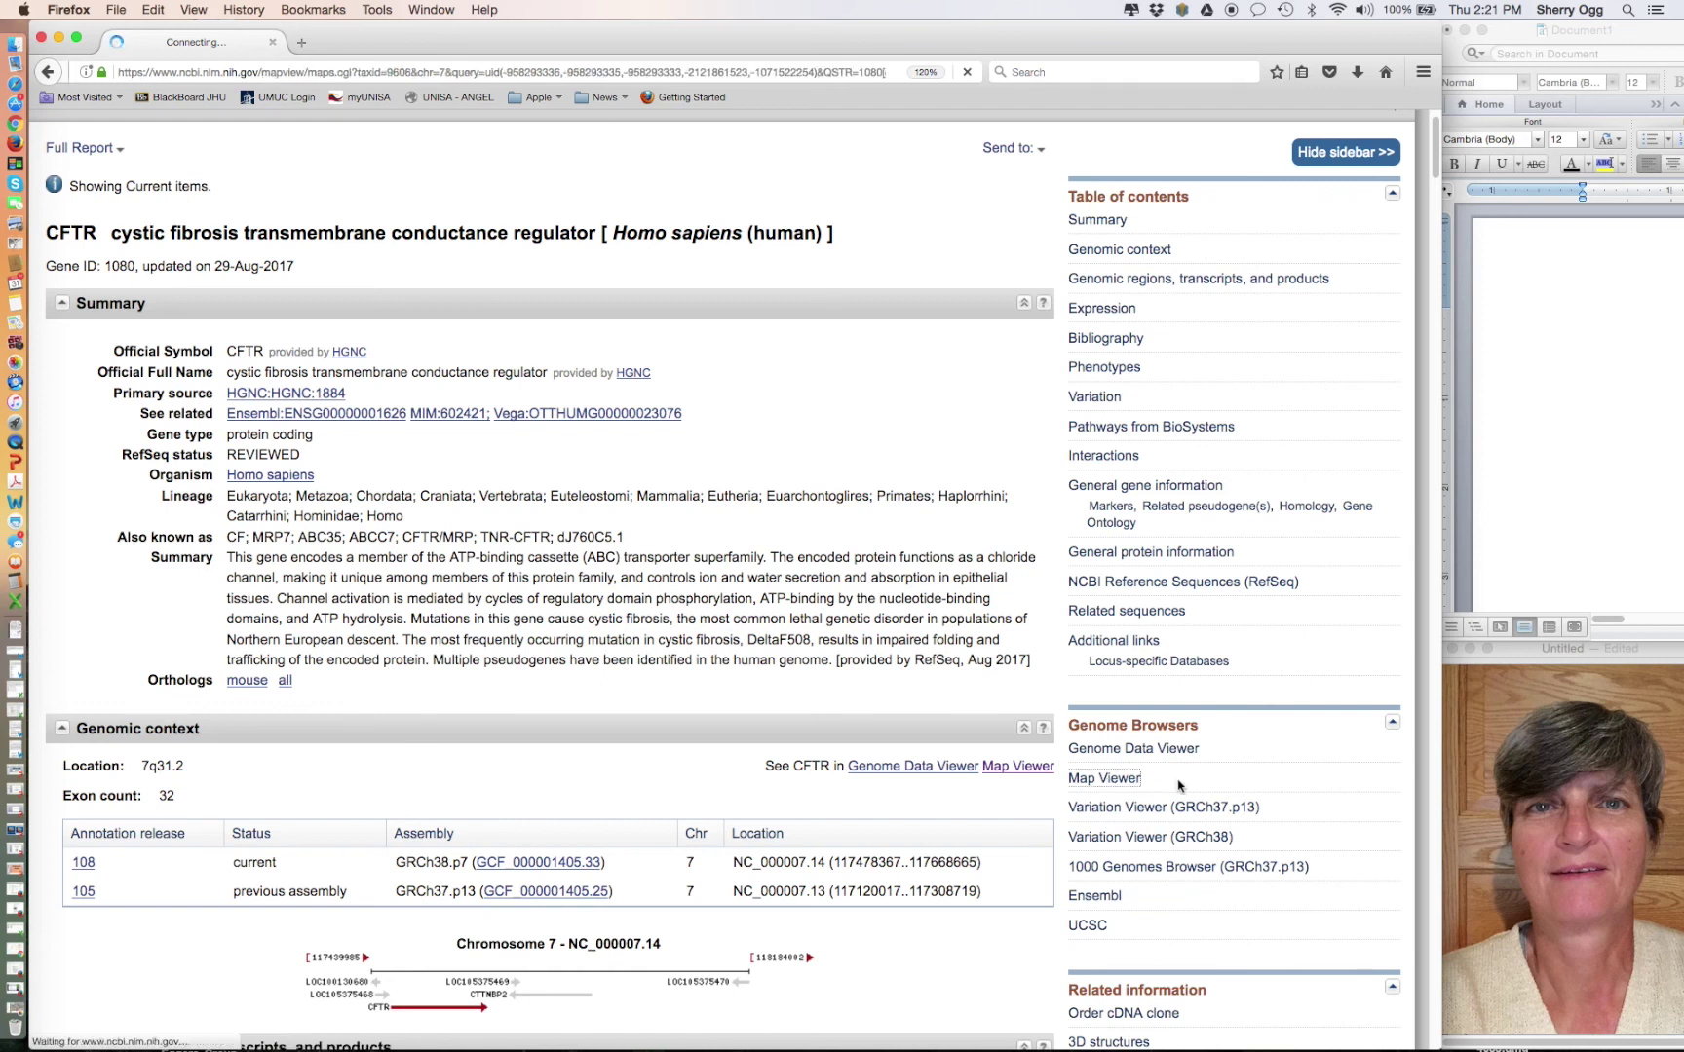